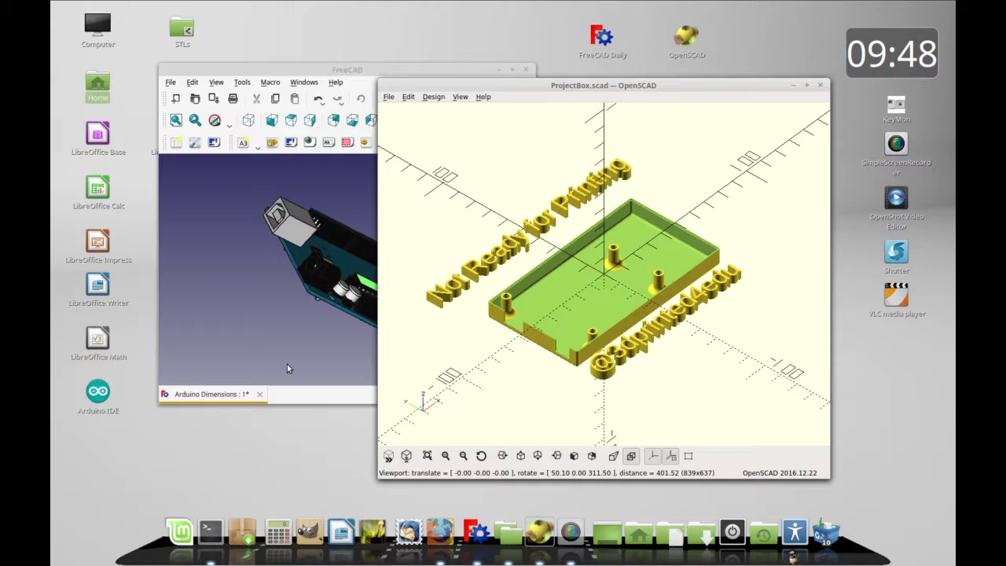
- Move the OpenSCAD window aside and raise the FreeCAD window showing the Arduino model
{"action": "left_click_drag", "start_coordinate": [588, 86], "coordinate": [641, 82]}
{"action": "left_click", "coordinate": [402, 80]}
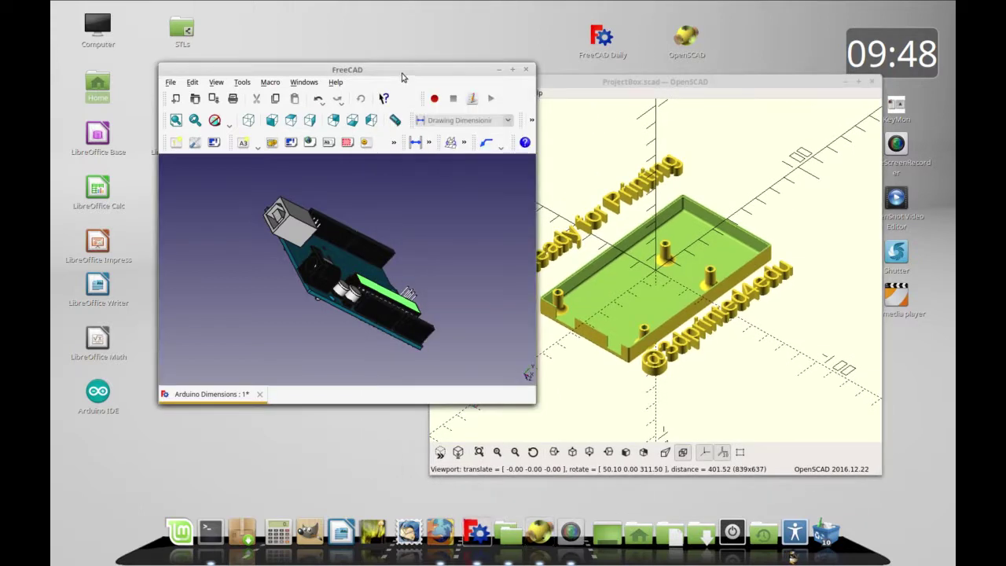
- Maximize FreeCAD and turn on the Combo View panel via View > Panels
{"action": "left_click", "coordinate": [512, 69]}
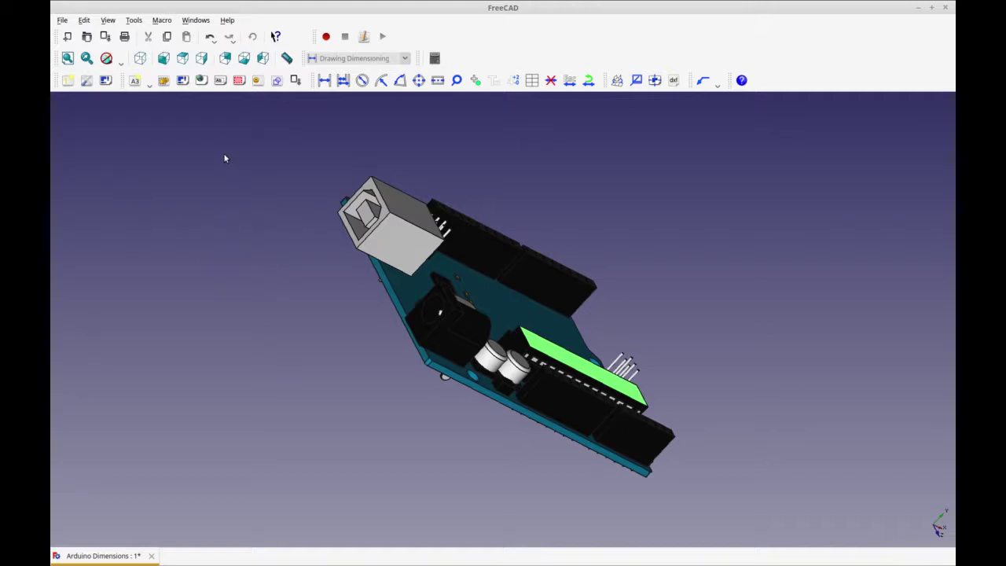
{"action": "left_click", "coordinate": [113, 22]}
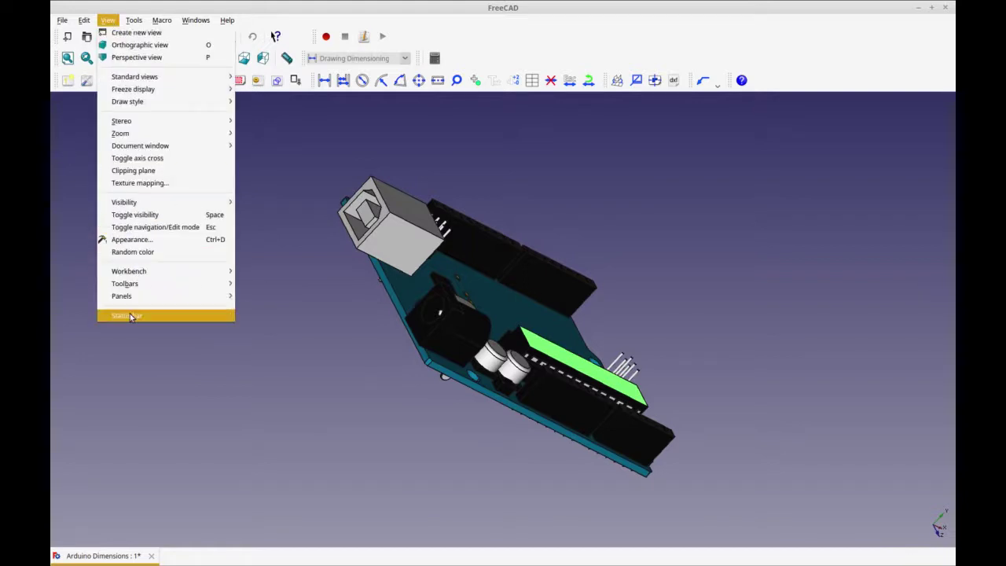
{"action": "mouse_move", "coordinate": [157, 297]}
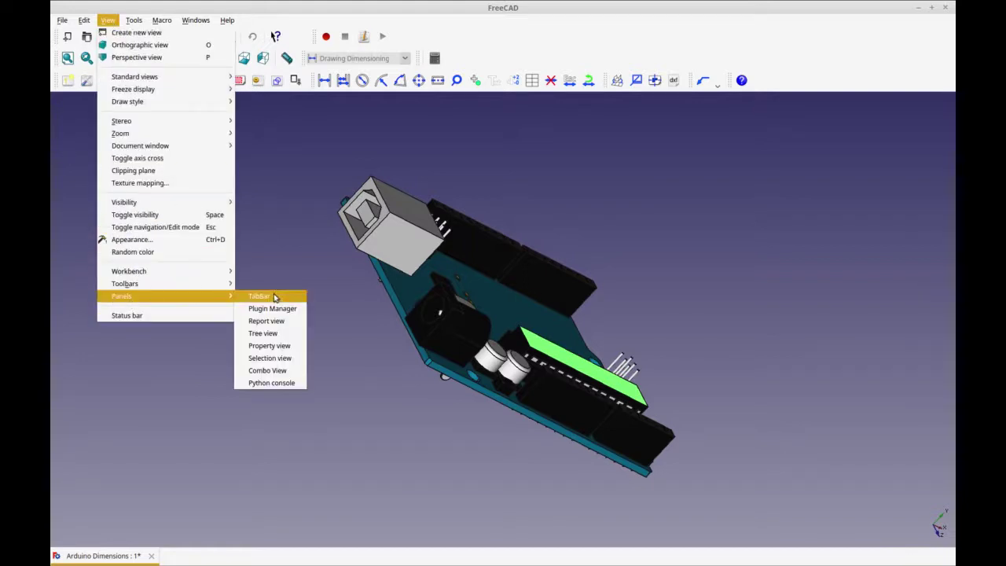
{"action": "left_click", "coordinate": [276, 373]}
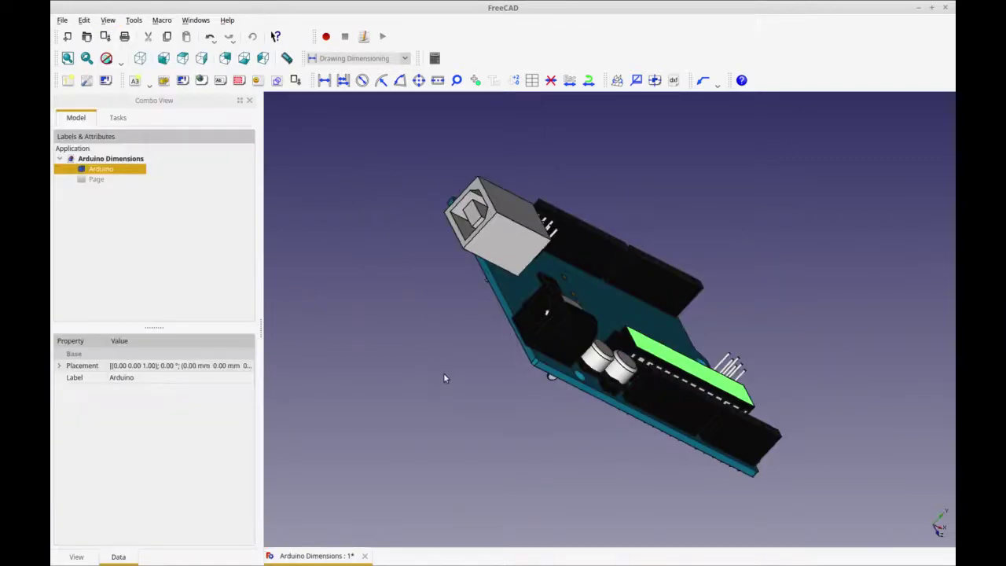
- Zoom and orbit the Arduino board to a near top-down view, then select Arduino in the tree
{"action": "scroll", "coordinate": [443, 372], "scroll_direction": "down", "scroll_amount": 3}
{"action": "scroll", "coordinate": [457, 354], "scroll_direction": "up", "scroll_amount": 5}
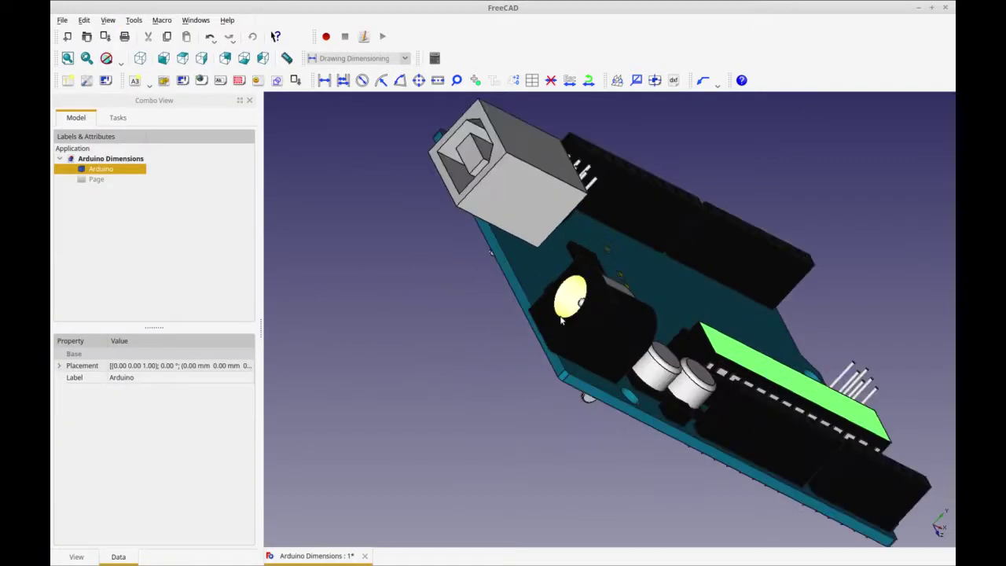
{"action": "scroll", "coordinate": [474, 361], "scroll_direction": "down", "scroll_amount": 2}
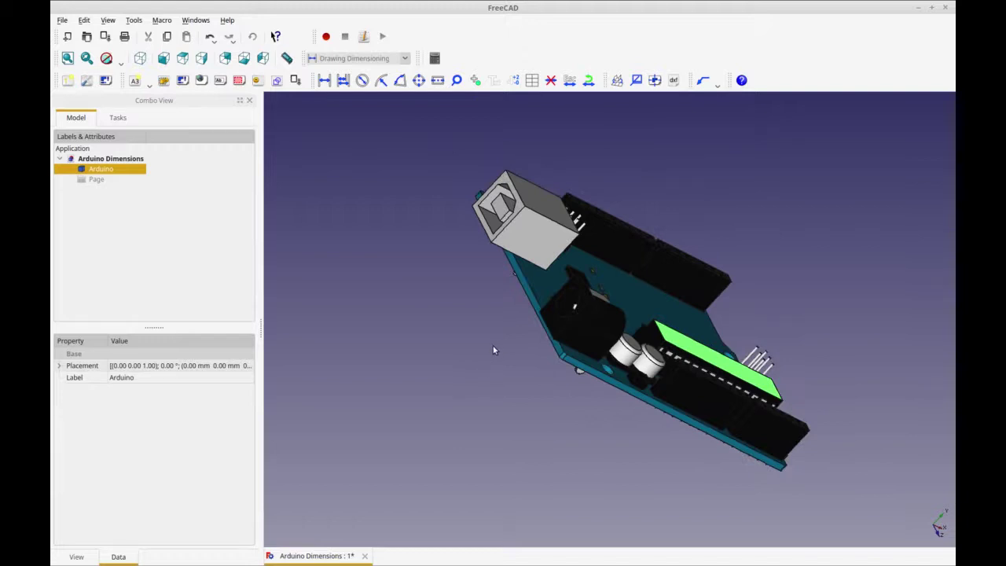
{"action": "middle_click_drag", "start_coordinate": [489, 356], "coordinate": [417, 395]}
{"action": "left_click", "coordinate": [415, 408]}
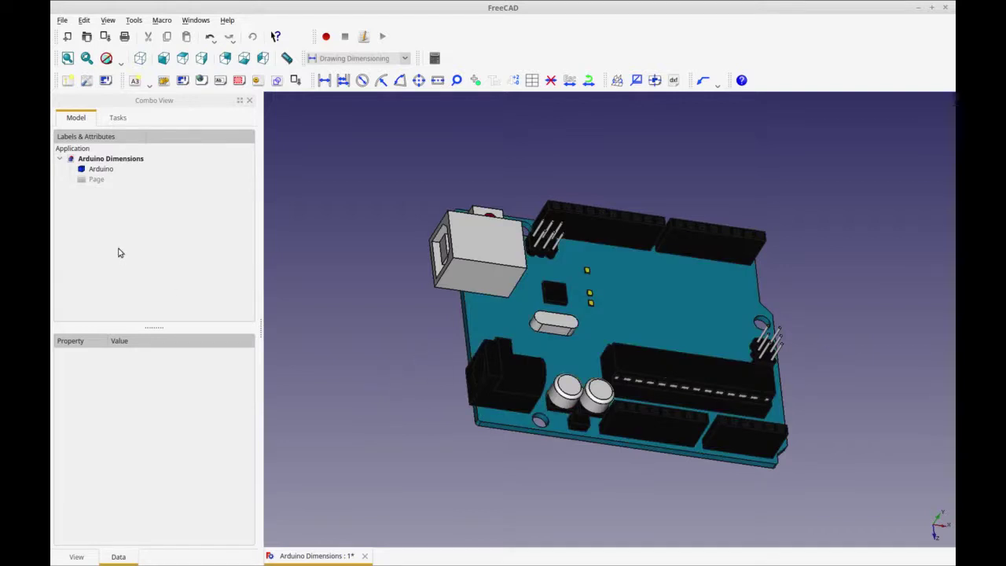
{"action": "left_click", "coordinate": [100, 170]}
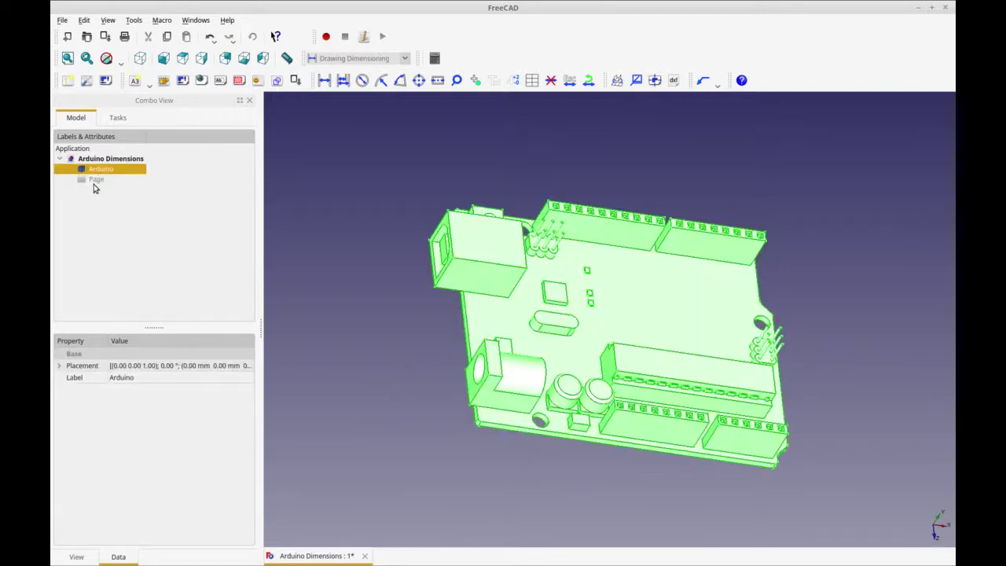
- Project the Arduino onto the A3 Page as orthographic top and side views, seen from X -ve
{"action": "double_click", "coordinate": [94, 179]}
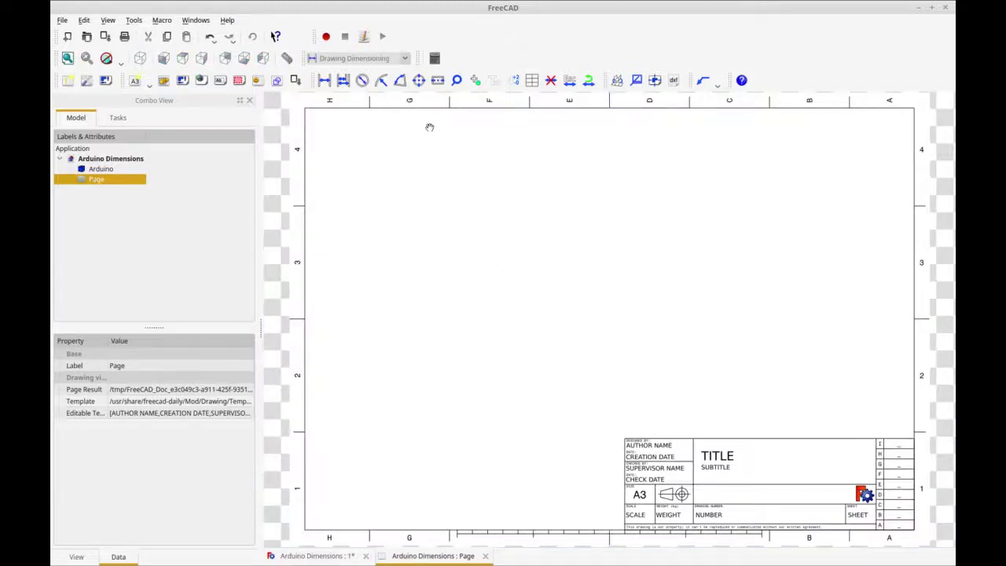
{"action": "left_click", "coordinate": [109, 169]}
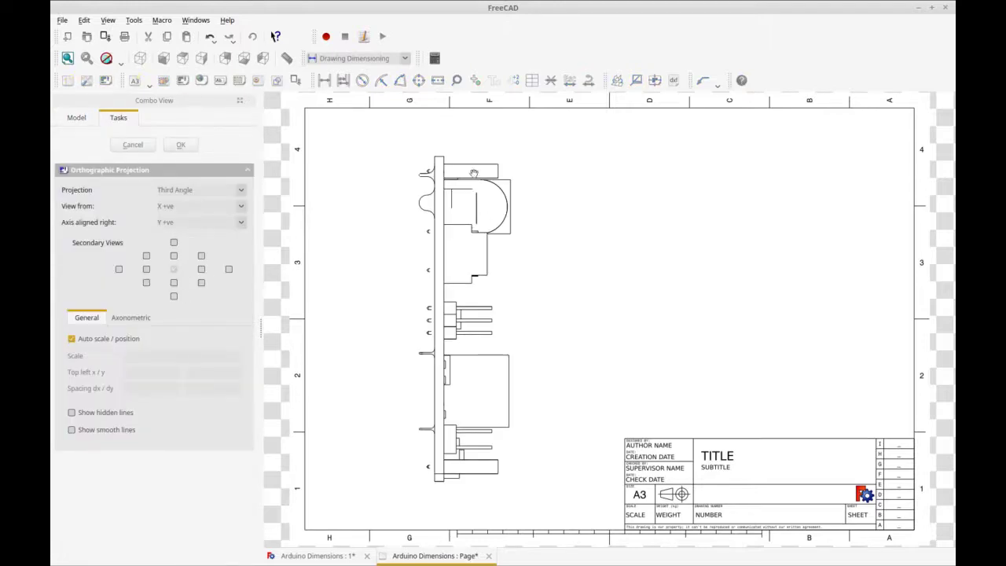
{"action": "scroll", "coordinate": [499, 325], "scroll_direction": "down", "scroll_amount": 4}
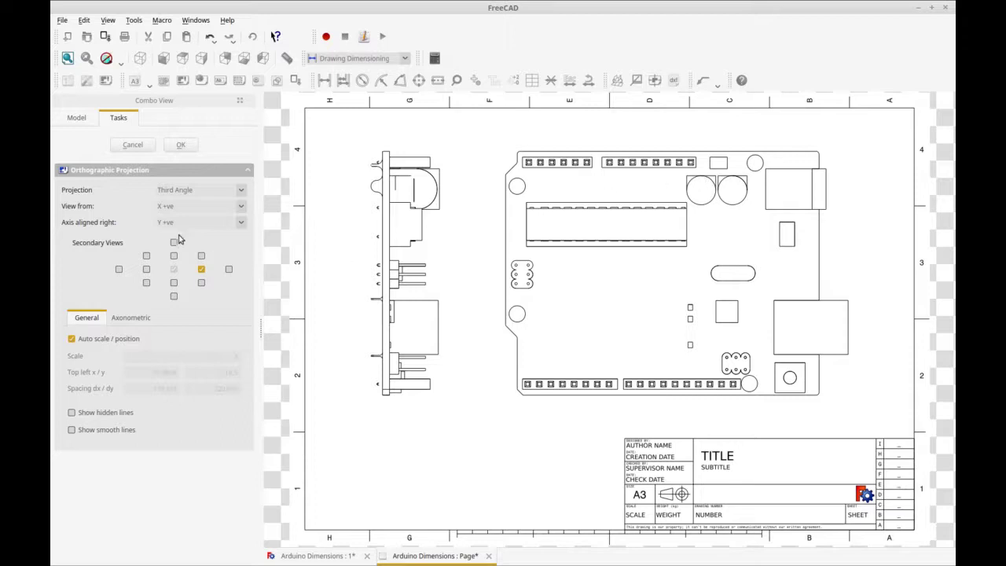
{"action": "left_click", "coordinate": [240, 208]}
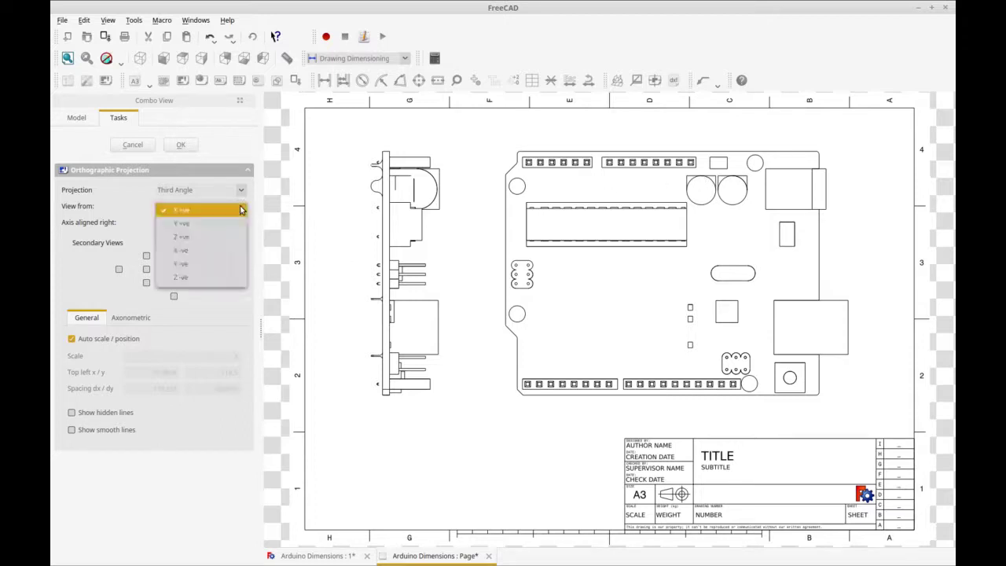
{"action": "left_click", "coordinate": [224, 250]}
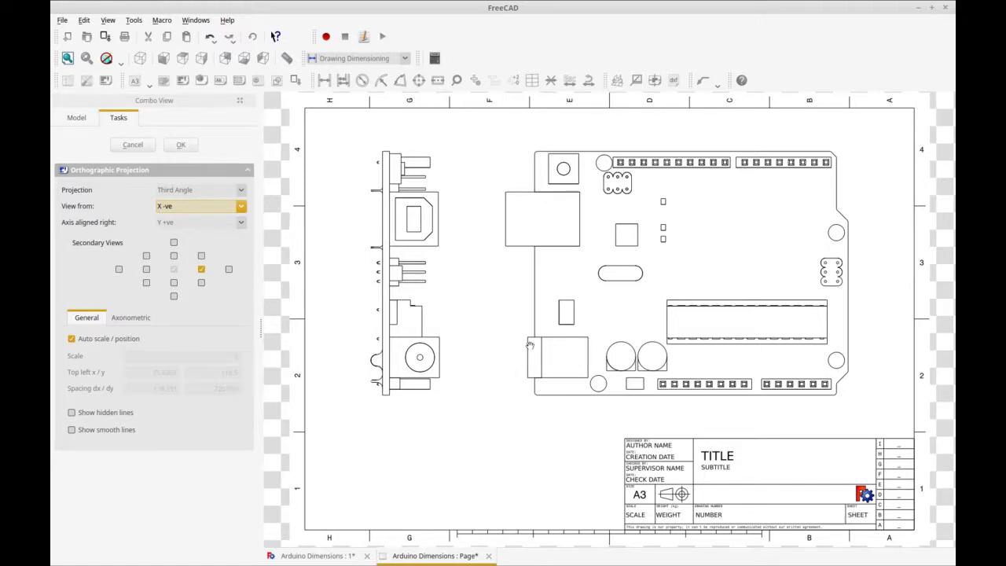
{"action": "left_click", "coordinate": [180, 145]}
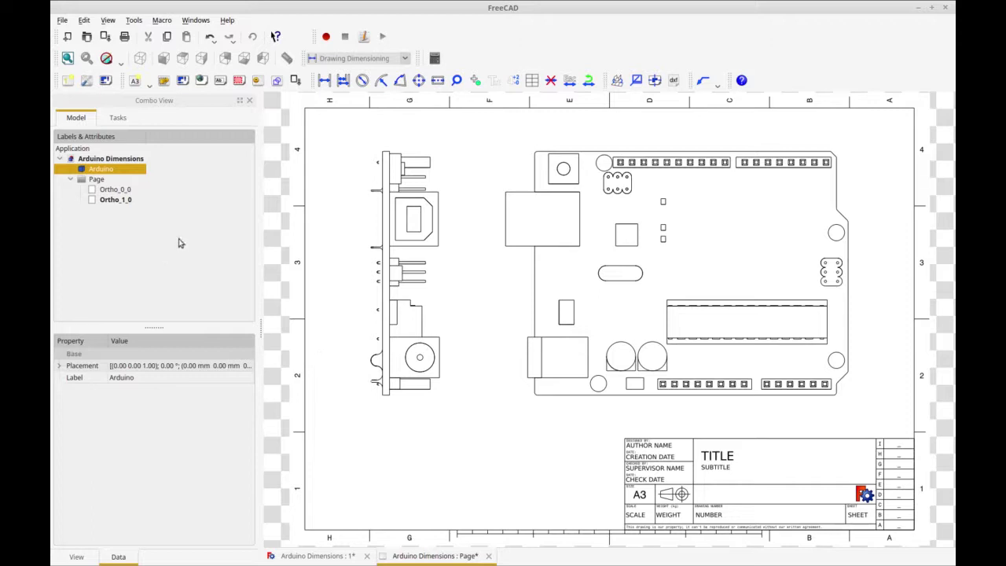
- Start the linear dimension tool from the Drawing Dimensioning toolbar
{"action": "left_click", "coordinate": [325, 82]}
- Dimension the USB jack height 11.849, power jack height 8.89 and its 3.81 edge offset
{"action": "left_click", "coordinate": [503, 192]}
{"action": "left_click", "coordinate": [504, 245]}
{"action": "left_click", "coordinate": [498, 251]}
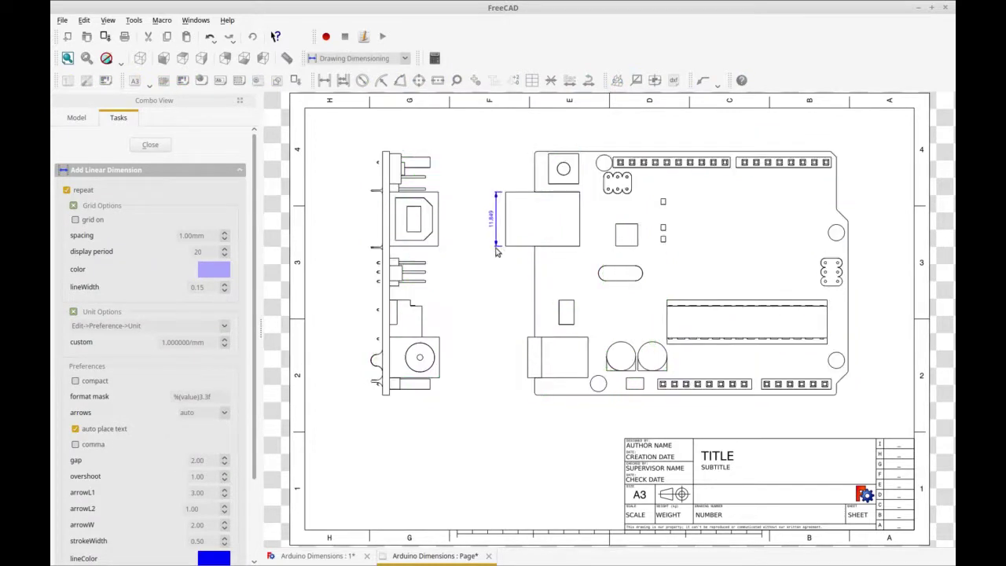
{"action": "left_click", "coordinate": [496, 252]}
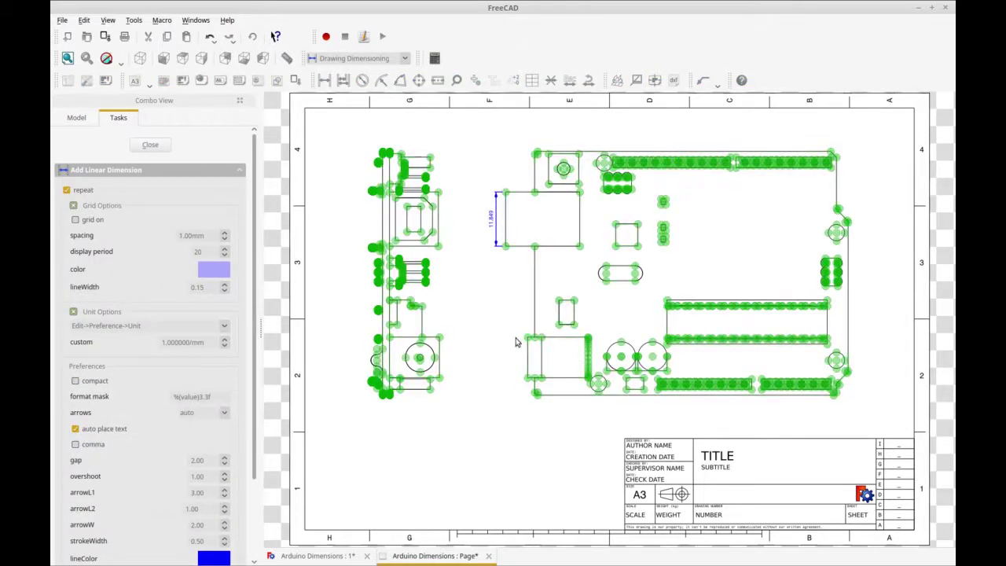
{"action": "left_click", "coordinate": [528, 380]}
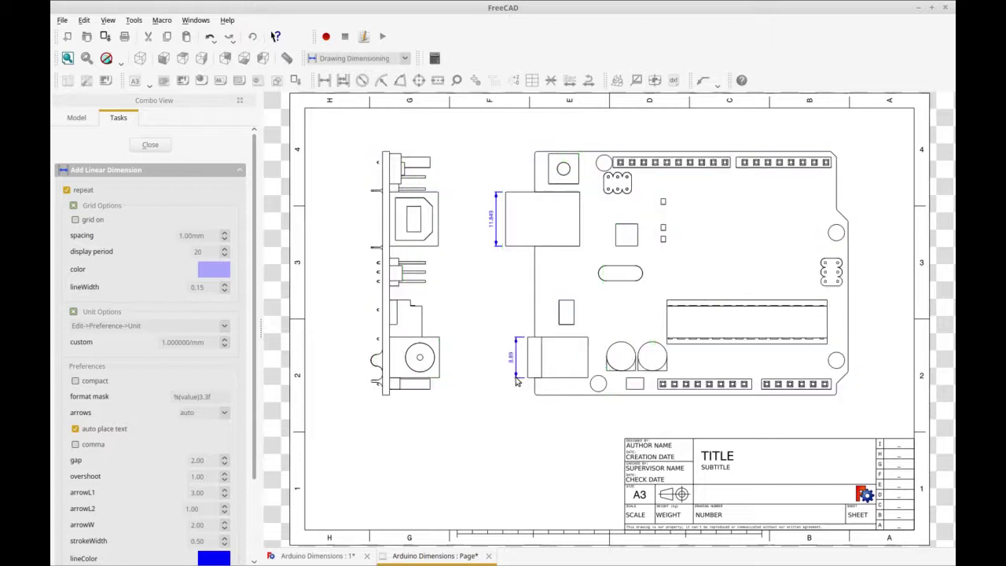
{"action": "left_click", "coordinate": [507, 397]}
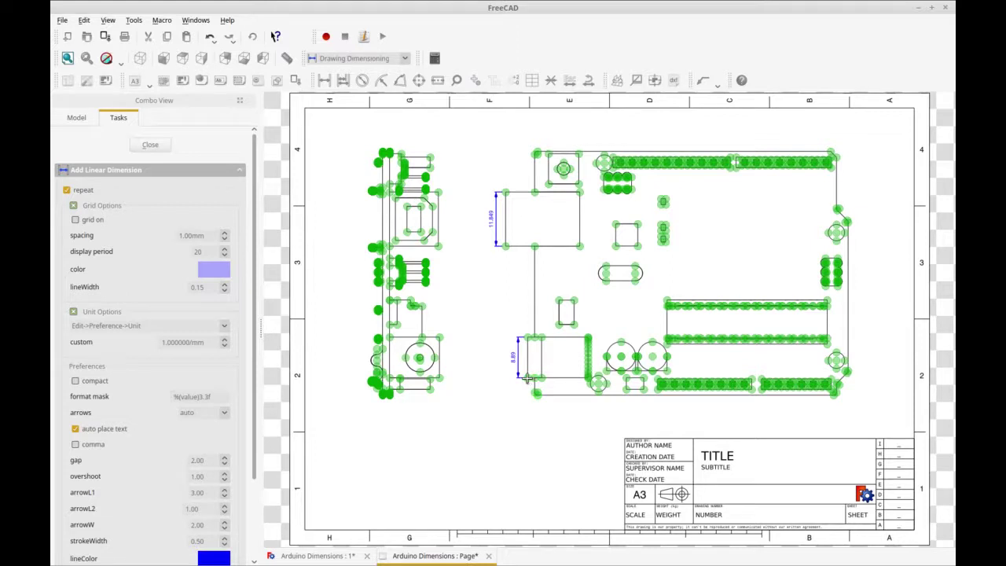
{"action": "left_click", "coordinate": [528, 379]}
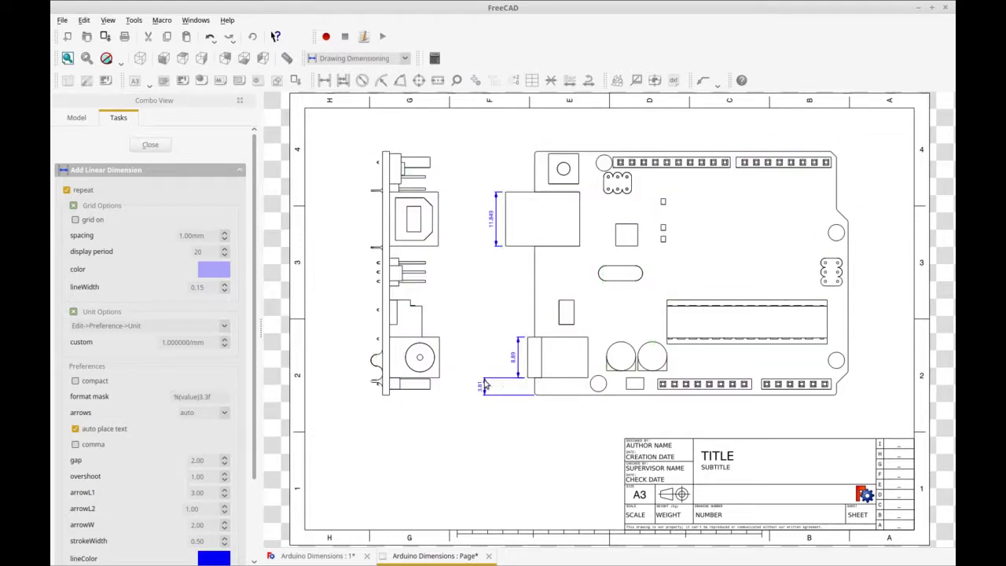
{"action": "left_click", "coordinate": [485, 384]}
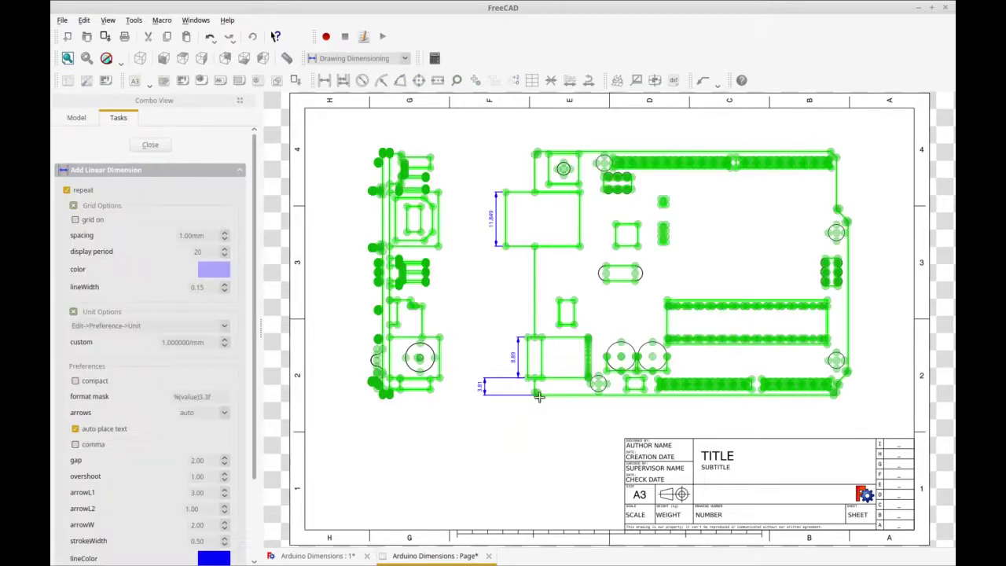
- Add the 32.601 USB offset, 16.218 USB width and 13.208 power jack width dimensions
{"action": "left_click", "coordinate": [505, 246]}
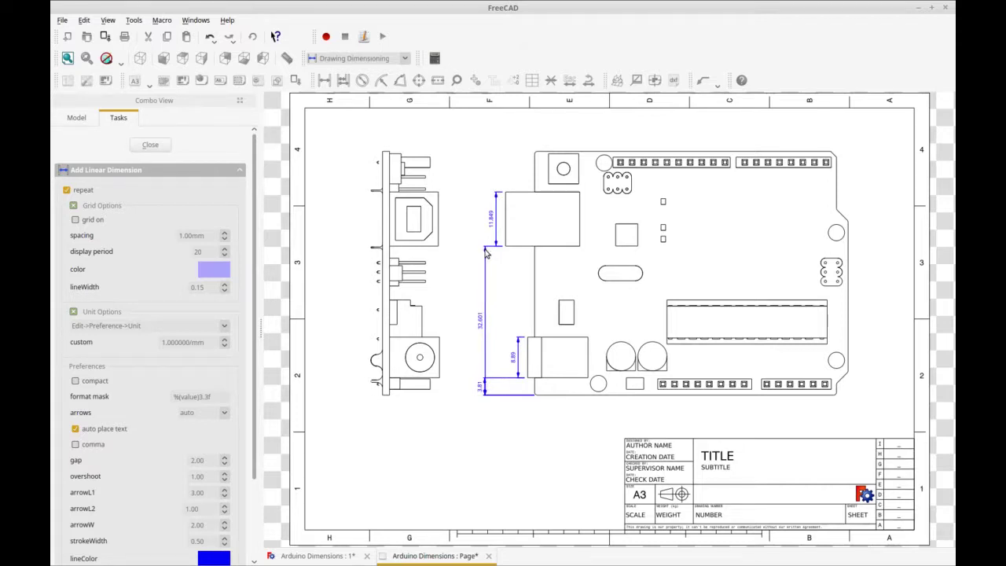
{"action": "left_click", "coordinate": [485, 249]}
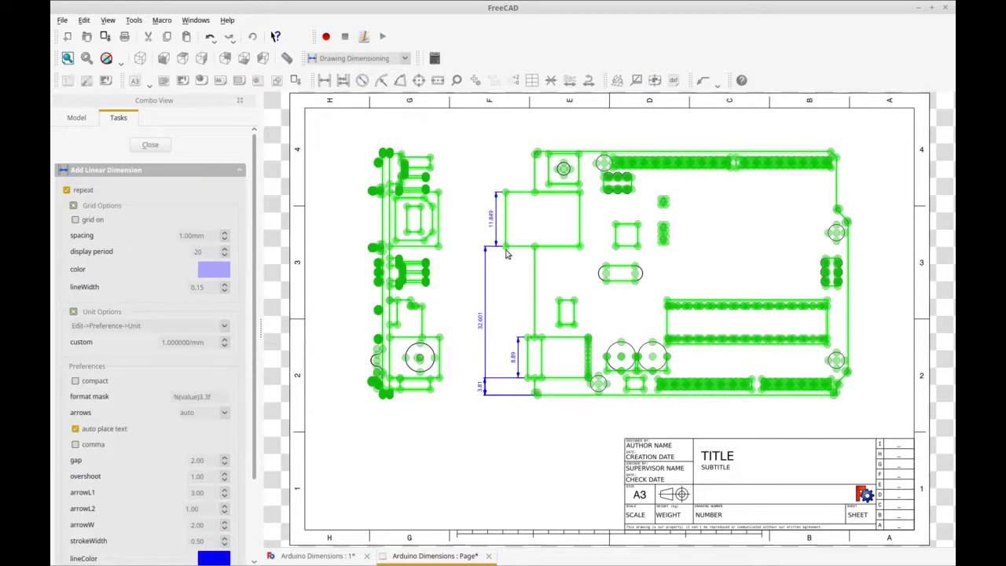
{"action": "left_click", "coordinate": [580, 247]}
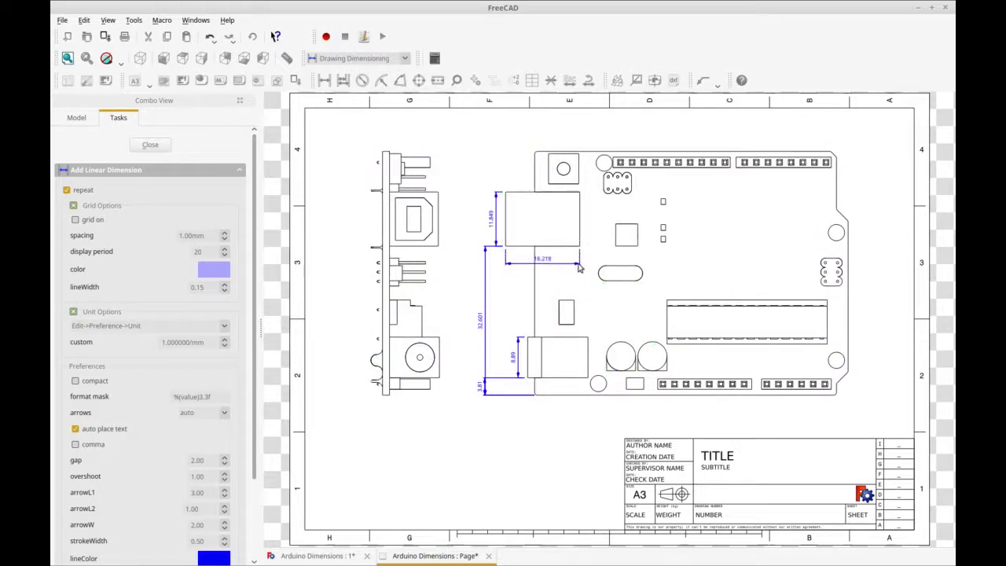
{"action": "left_click", "coordinate": [578, 268]}
{"action": "key", "text": "Escape"}
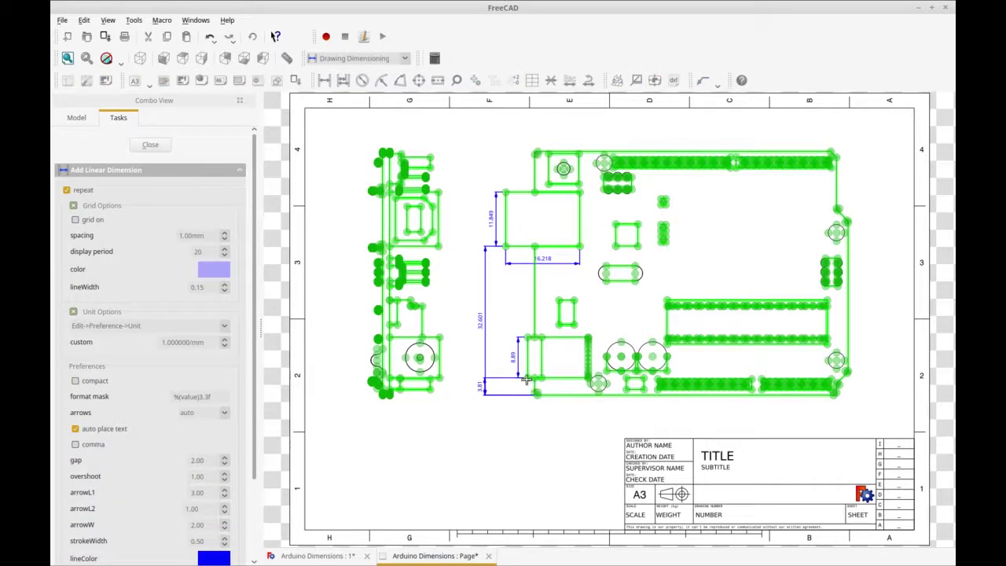
{"action": "left_click", "coordinate": [585, 377]}
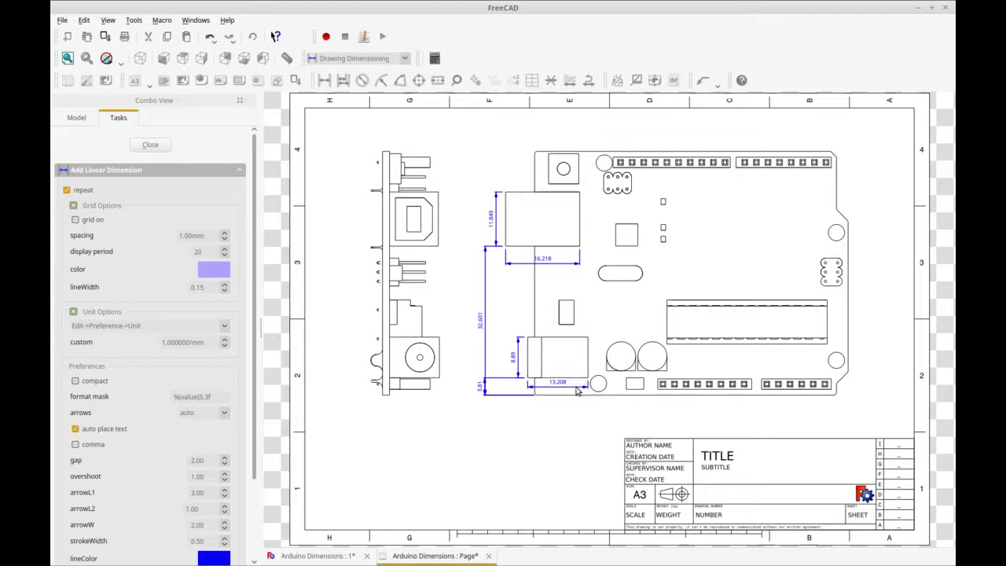
{"action": "key", "text": "Escape"}
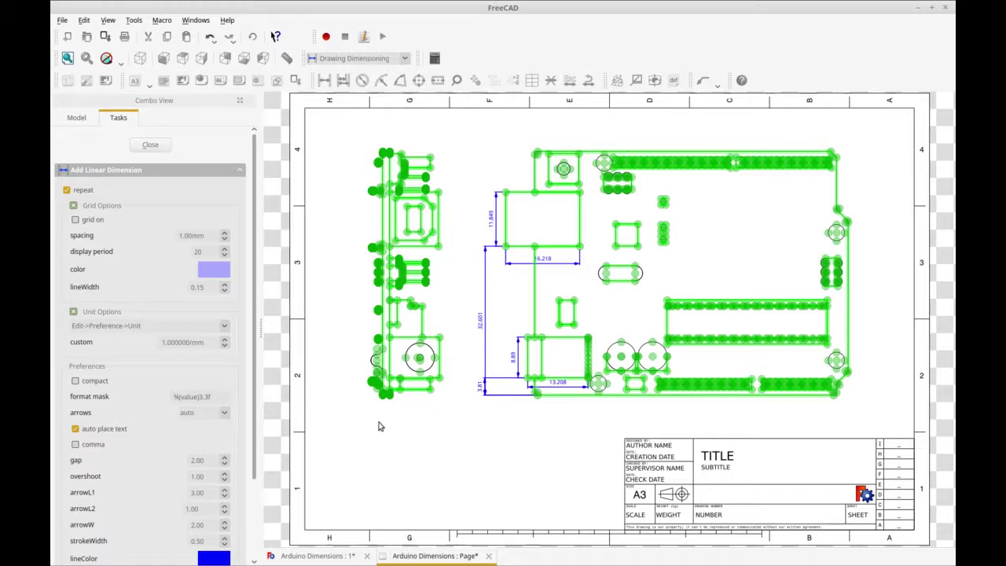
- Add the 1.524 dimension below the side view of the board
{"action": "scroll", "coordinate": [426, 411], "scroll_direction": "down", "scroll_amount": 1}
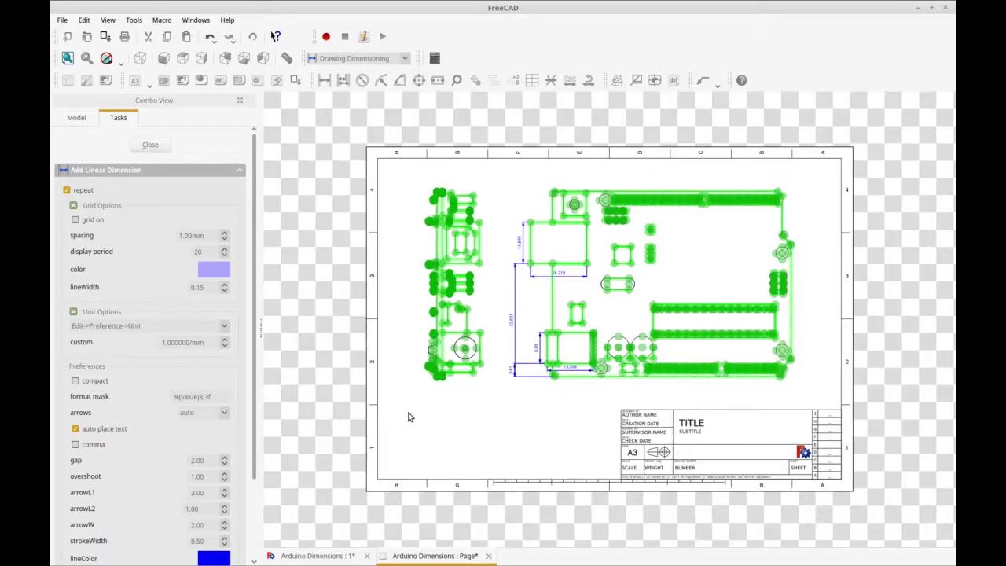
{"action": "scroll", "coordinate": [422, 408], "scroll_direction": "up", "scroll_amount": 4}
{"action": "scroll", "coordinate": [345, 412], "scroll_direction": "up", "scroll_amount": 5}
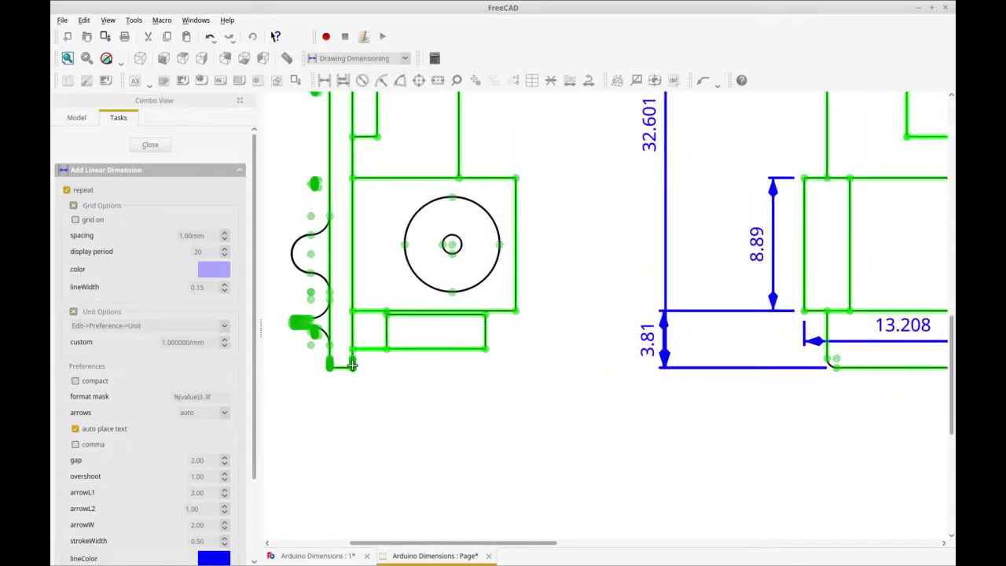
{"action": "left_click", "coordinate": [351, 364]}
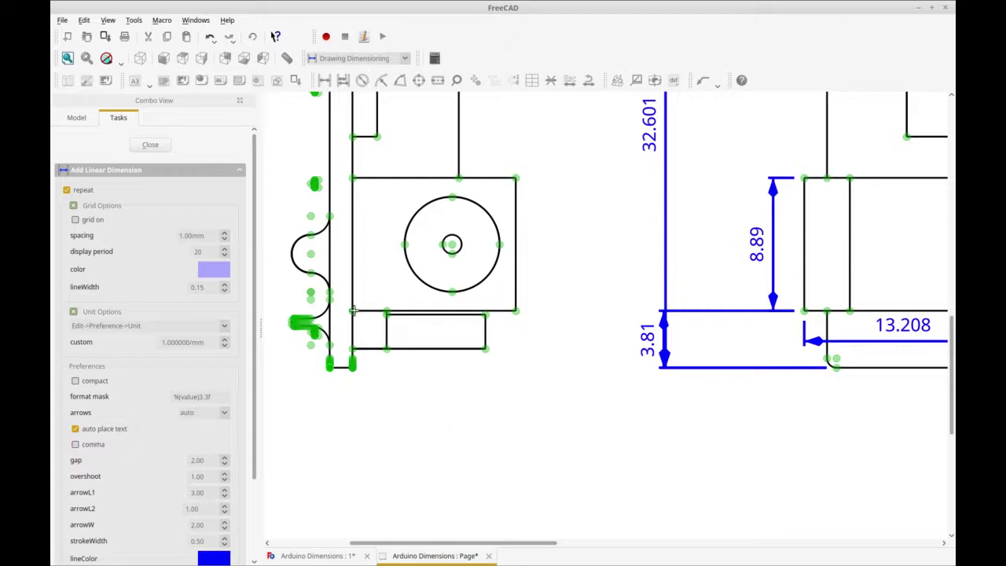
{"action": "left_click", "coordinate": [352, 362]}
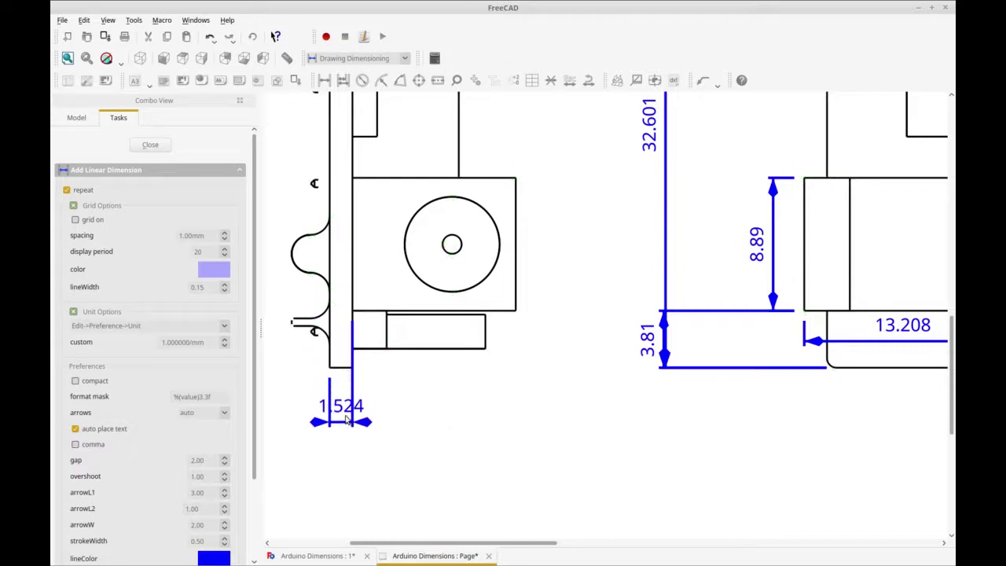
{"action": "left_click", "coordinate": [352, 418]}
{"action": "key", "text": "Escape"}
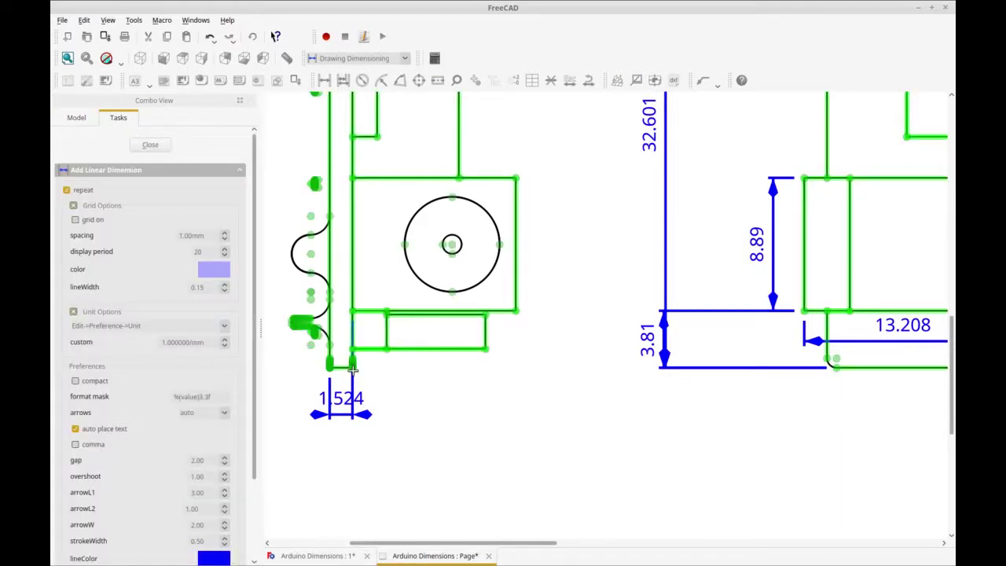
- Add the 10.922 and 12.192 dimensions below the side view
{"action": "left_click", "coordinate": [352, 366]}
{"action": "left_click", "coordinate": [515, 311]}
{"action": "left_click", "coordinate": [508, 418]}
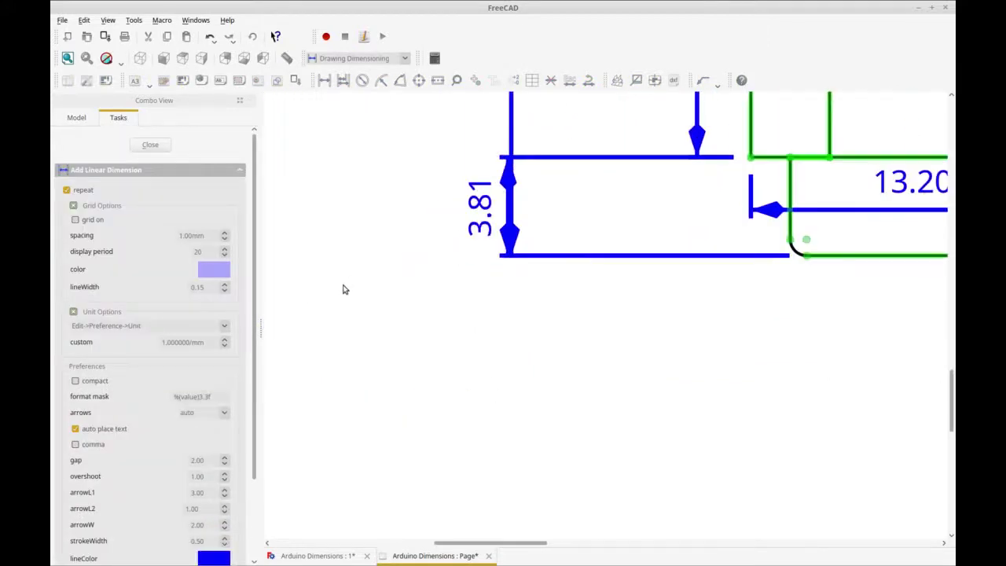
{"action": "scroll", "coordinate": [344, 288], "scroll_direction": "down", "scroll_amount": 5}
{"action": "scroll", "coordinate": [353, 291], "scroll_direction": "down", "scroll_amount": 3}
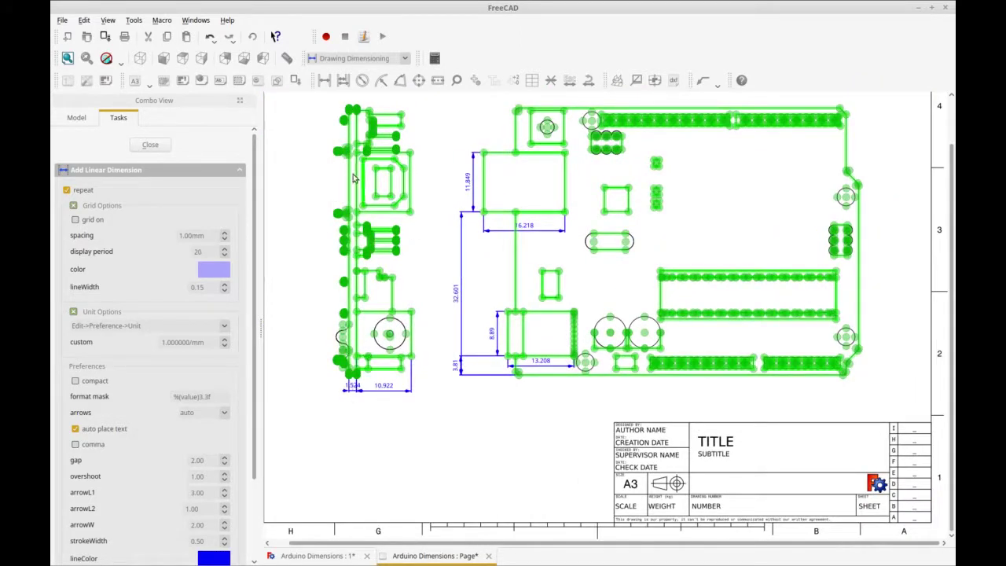
{"action": "left_click", "coordinate": [351, 385]}
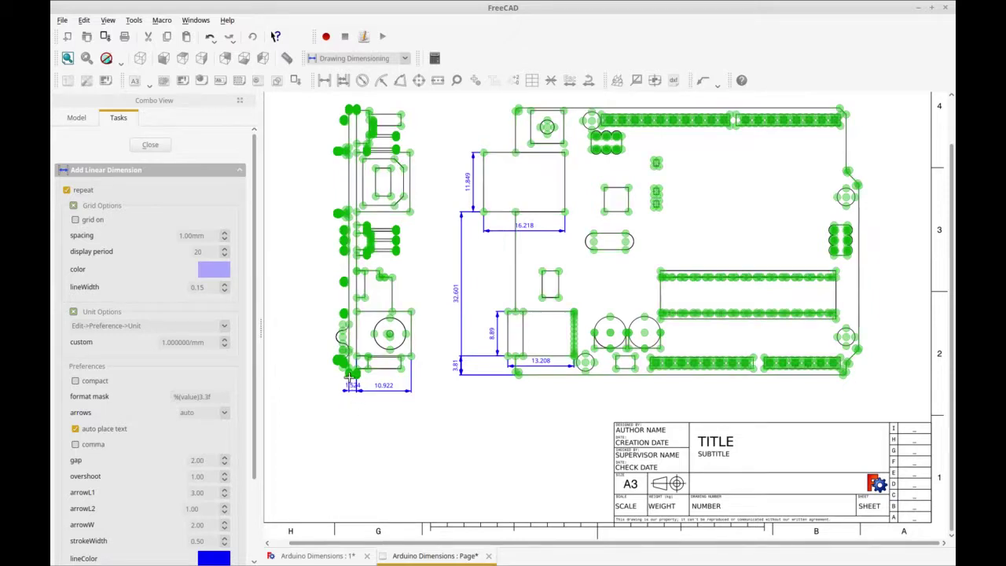
{"action": "left_click", "coordinate": [410, 210]}
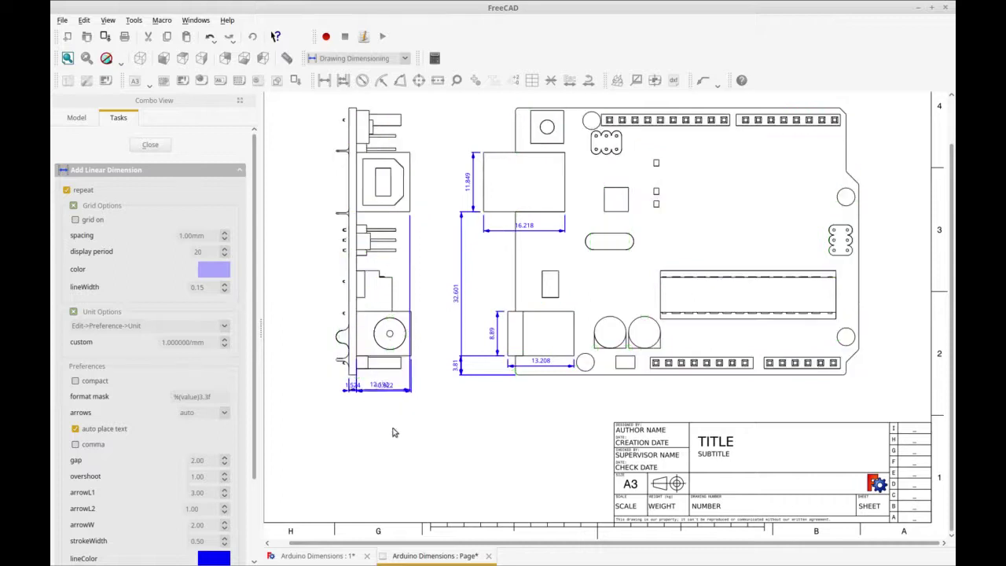
{"action": "left_click", "coordinate": [399, 428]}
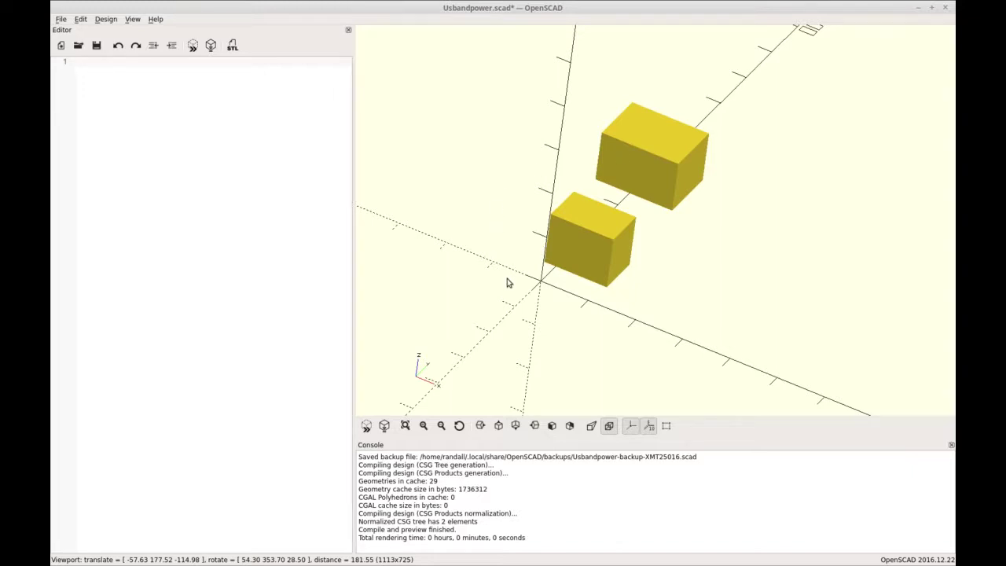
{"action": "left_click_drag", "start_coordinate": [505, 283], "coordinate": [507, 290]}
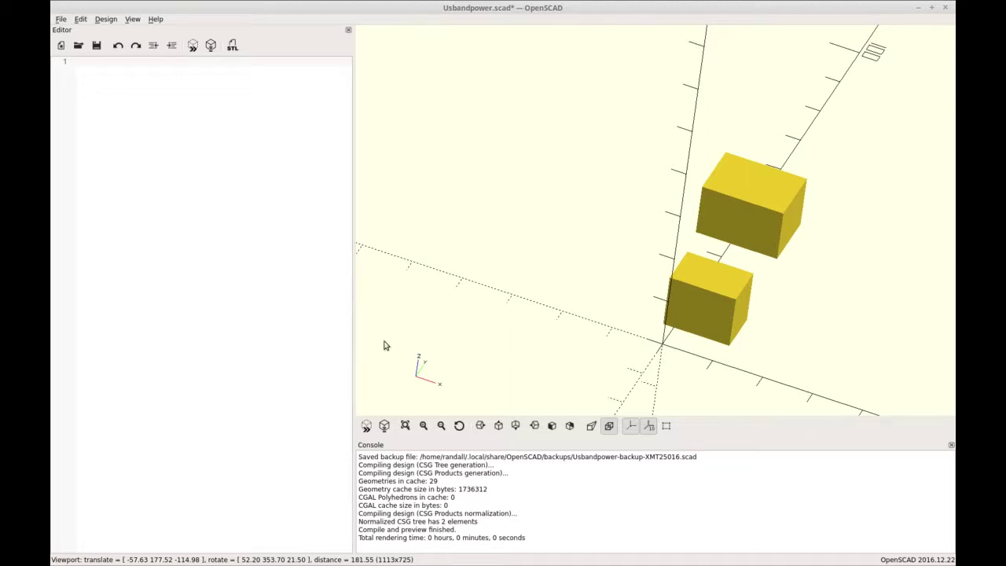
{"action": "mouse_move", "coordinate": [493, 7]}
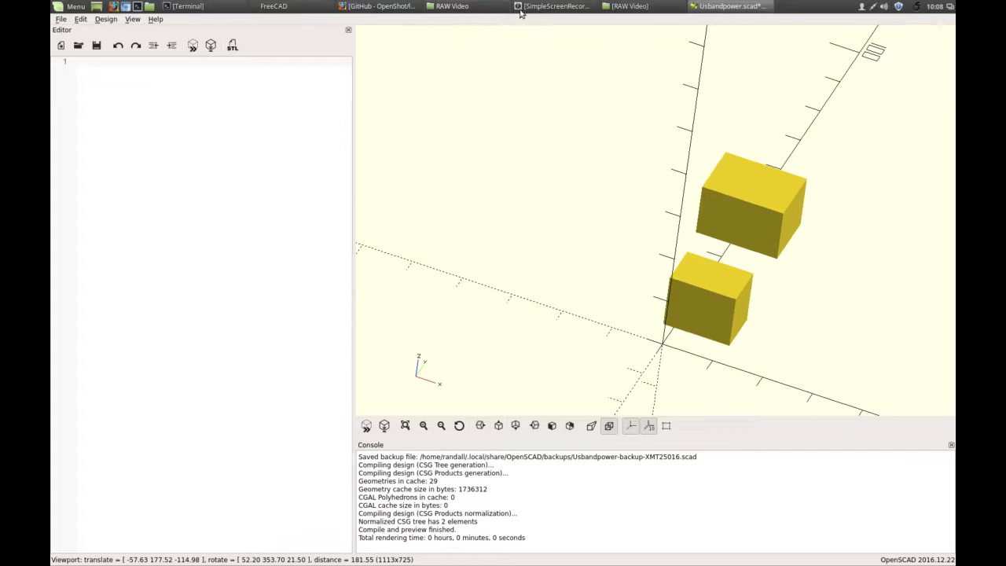
- Bring FreeCAD back as a restored window and close the linear dimension task
{"action": "left_click", "coordinate": [313, 9]}
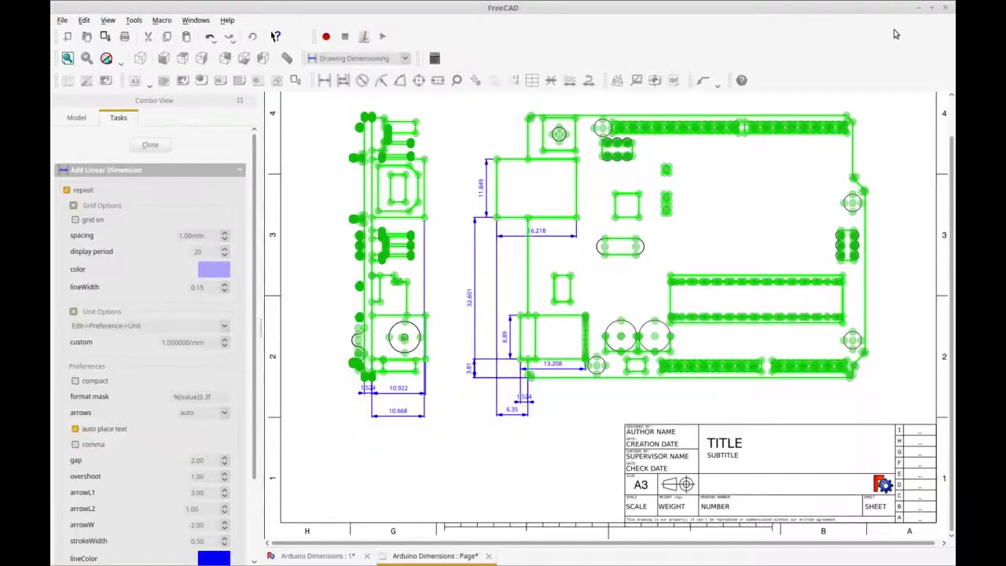
{"action": "left_click", "coordinate": [932, 8]}
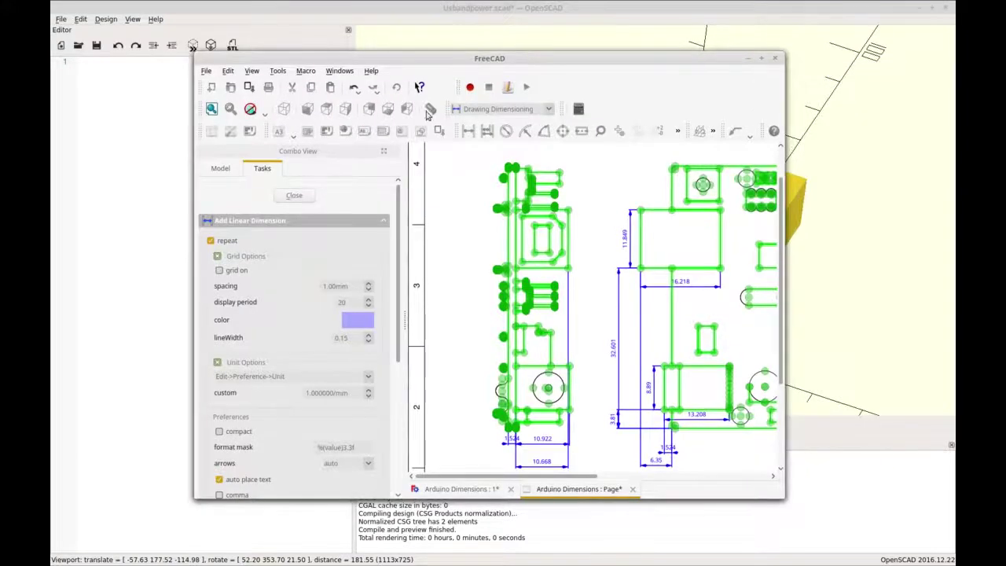
{"action": "left_click", "coordinate": [295, 196]}
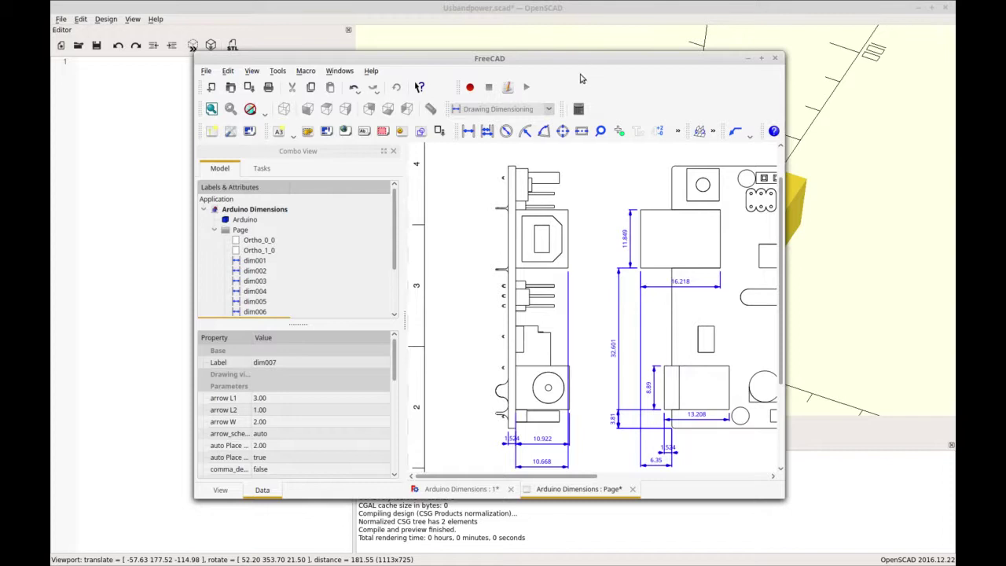
- Snap FreeCAD to the right half of the screen with OpenSCAD filling the left
{"action": "left_click_drag", "start_coordinate": [588, 62], "coordinate": [698, 57]}
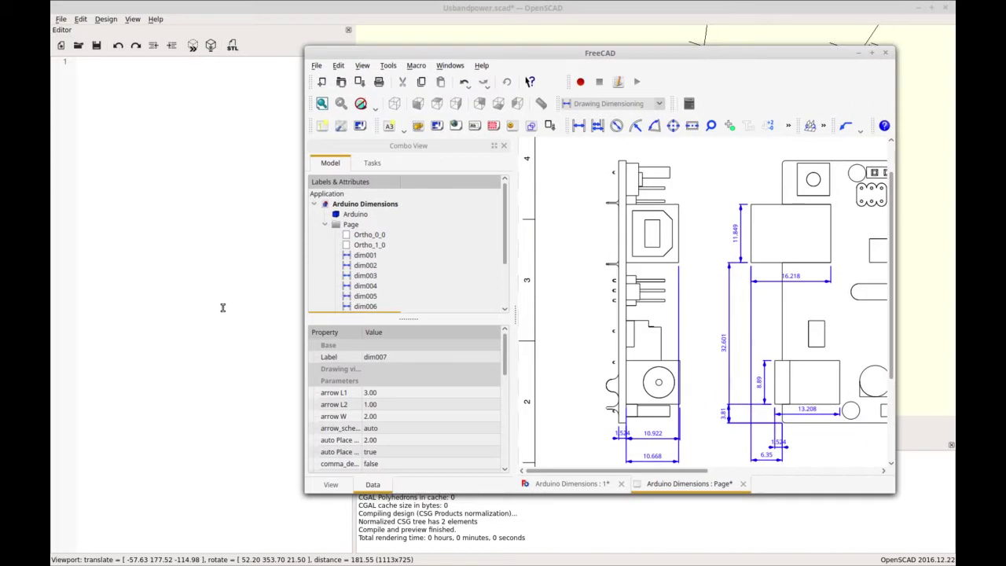
{"action": "left_click_drag", "start_coordinate": [566, 57], "coordinate": [952, 47]}
{"action": "double_click", "coordinate": [418, 10]}
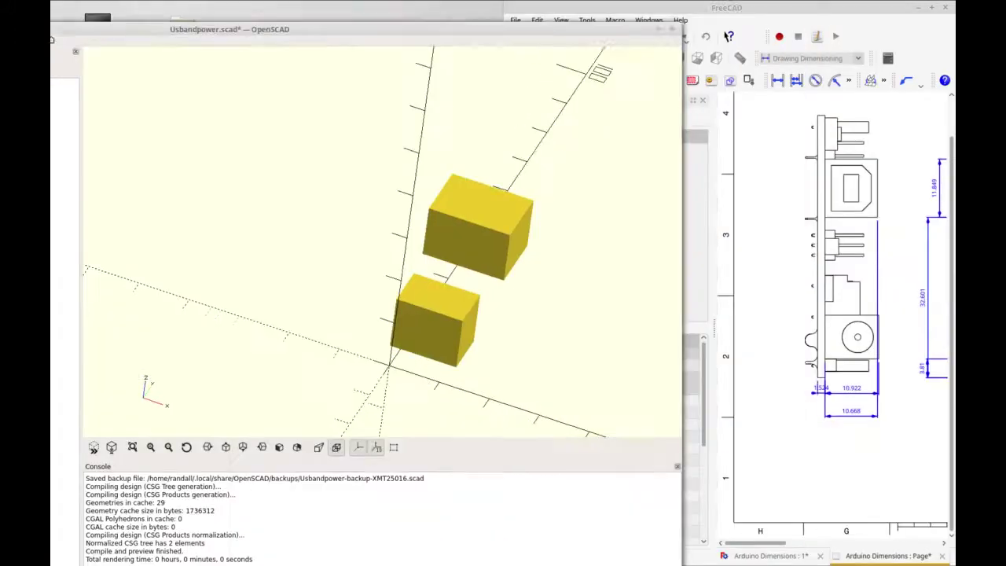
- Hide FreeCAD's Combo View, then maximize OpenSCAD, widen its editor and snap it left
{"action": "left_click", "coordinate": [704, 102]}
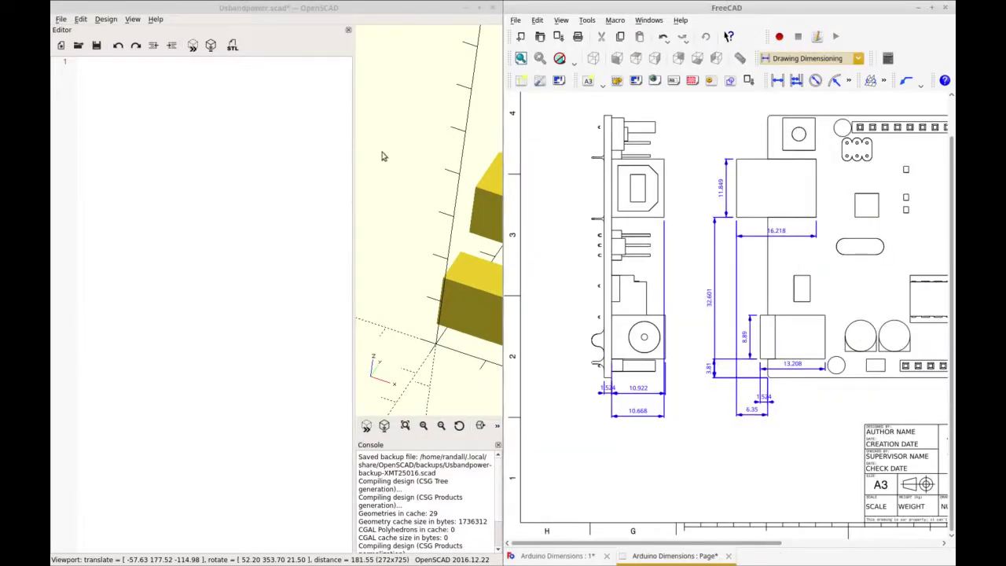
{"action": "left_click", "coordinate": [386, 7]}
{"action": "left_click", "coordinate": [479, 7]}
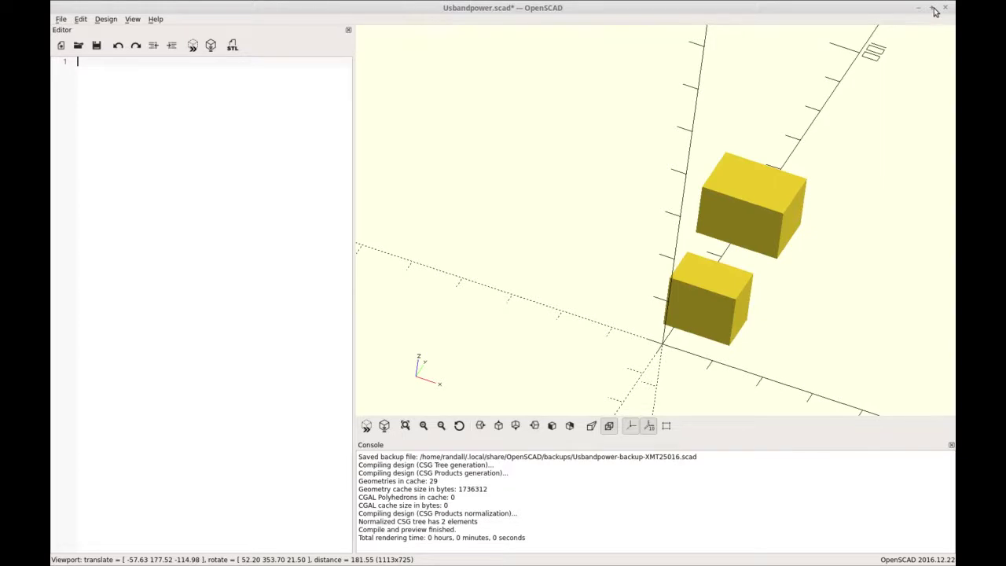
{"action": "left_click_drag", "start_coordinate": [352, 260], "coordinate": [628, 285]}
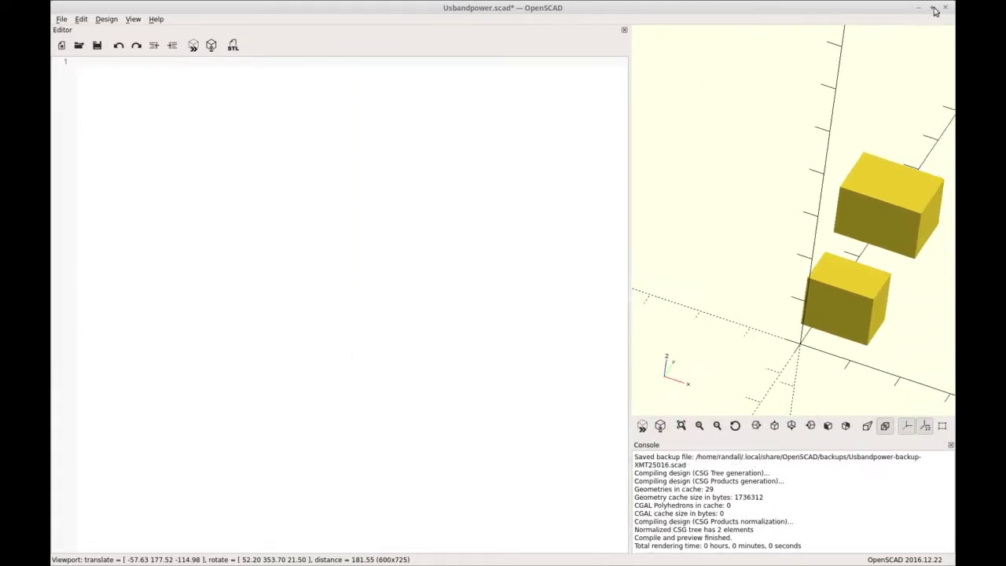
{"action": "left_click_drag", "start_coordinate": [853, 13], "coordinate": [52, 13]}
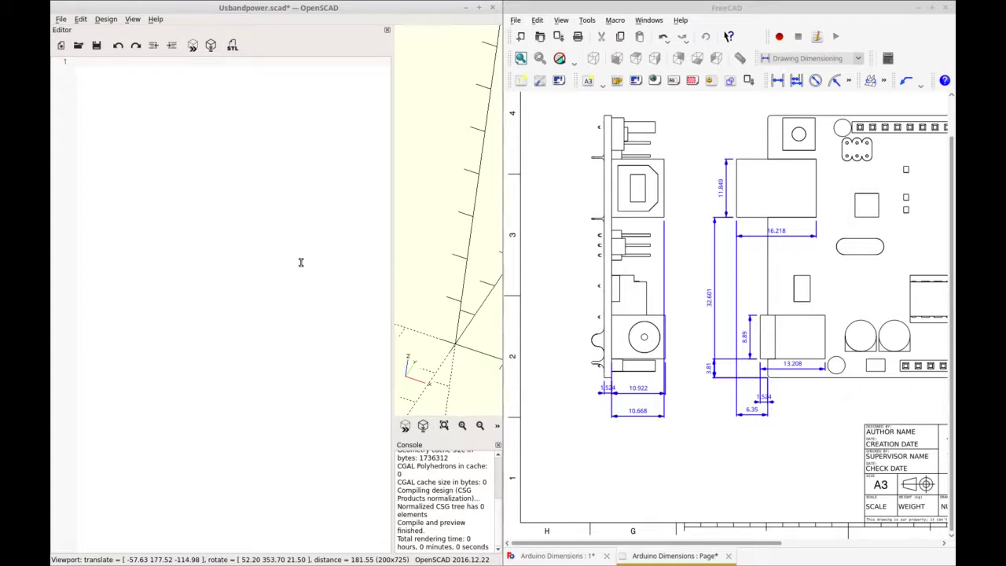
- Write the power array [13.208,8.89,10.922] on line 1 and start a new line
{"action": "type", "text": "po"}
{"action": "key", "text": "F5"}
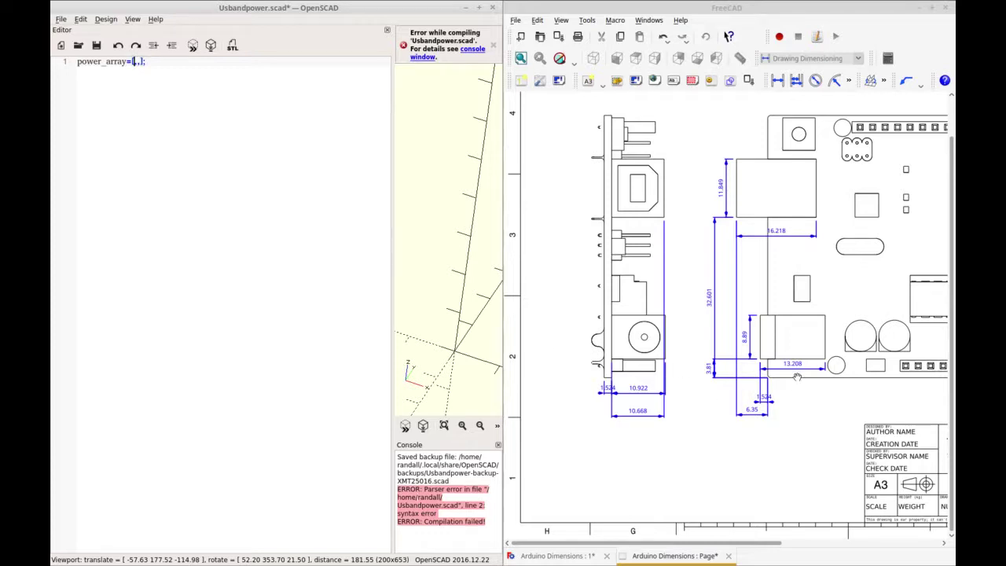
{"action": "type", "text": "13.208"}
{"action": "type", "text": "8.89"}
{"action": "type", "text": "10.922"}
{"action": "key", "text": "End"}
{"action": "key", "text": "Return"}
- Rename line 1 to power_size_array and begin line 2 as power_position_array
{"action": "type", "text": "power"}
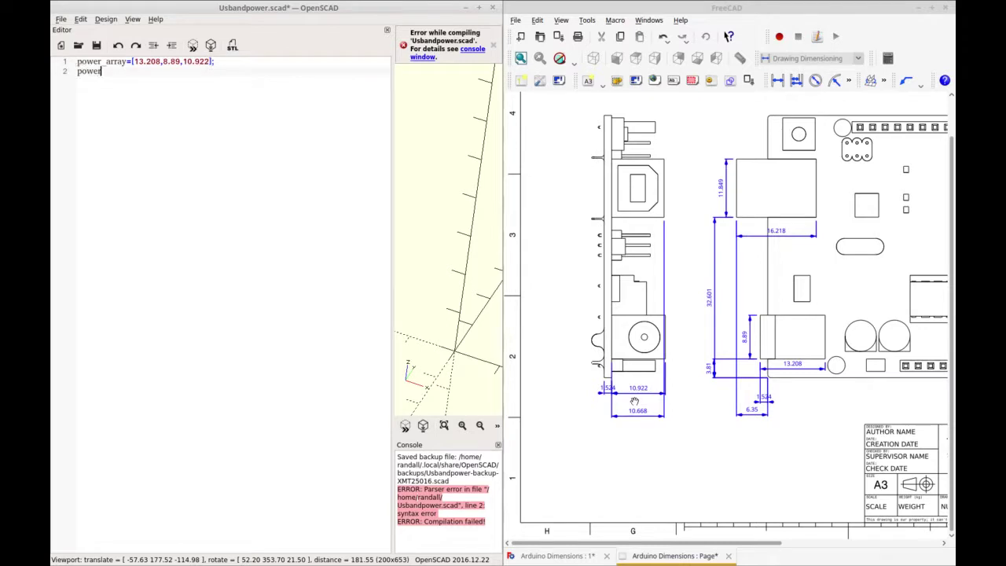
{"action": "key", "text": "Up"}
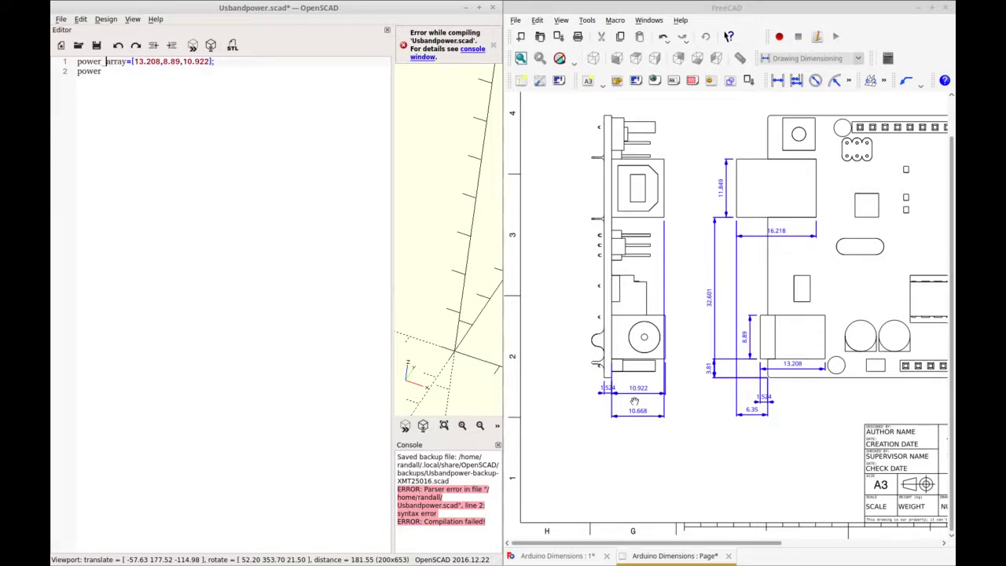
{"action": "type", "text": "_size"}
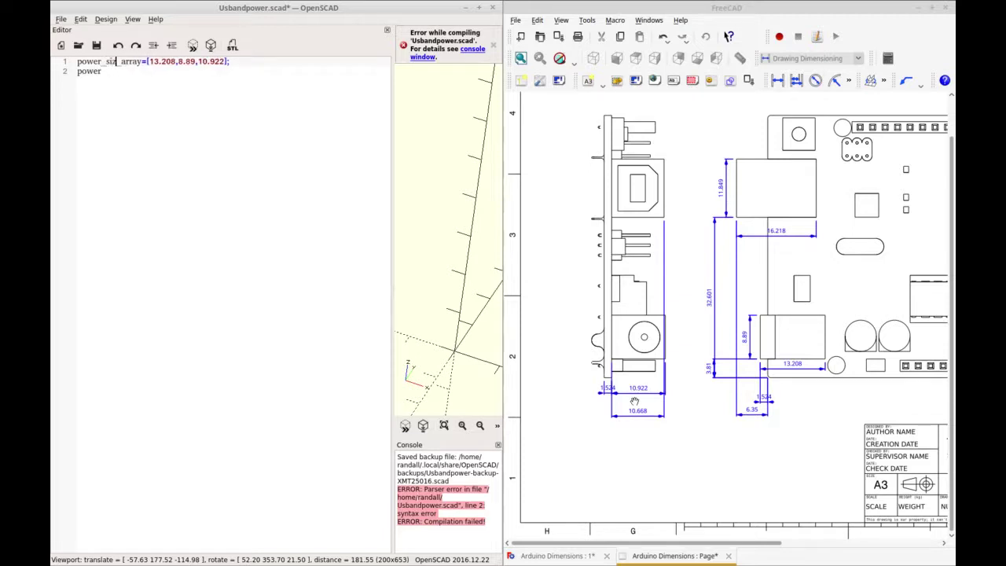
{"action": "key", "text": "Down"}
{"action": "type", "text": "_"}
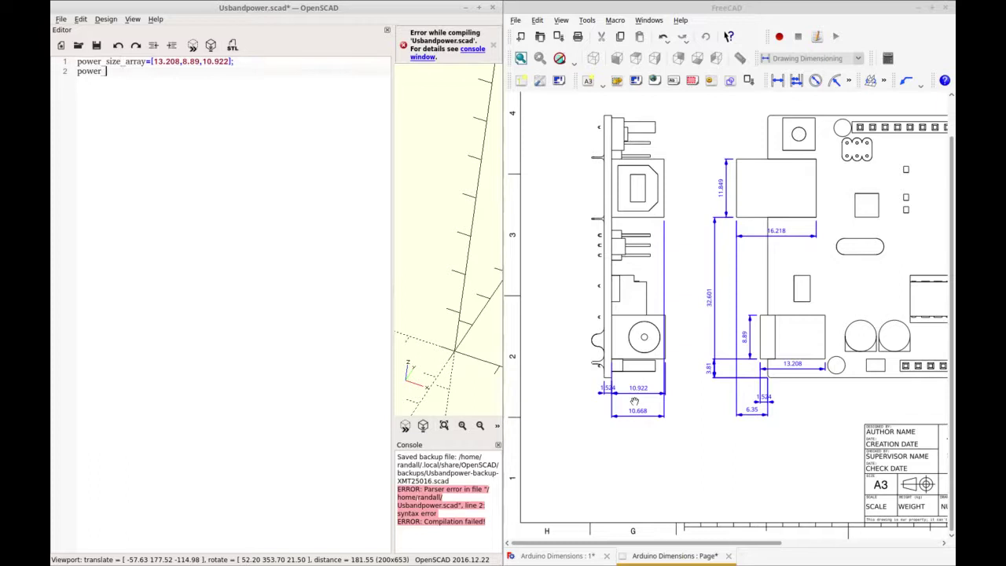
{"action": "type", "text": "position"}
{"action": "type", "text": "_array"}
{"action": "type", "text": "=[],,"}
- Complete line 2 as power_position_array=[-6.35,3.81,1.524];
{"action": "key", "text": "BackSpace"}
{"action": "key", "text": "BackSpace"}
{"action": "key", "text": "BackSpace"}
{"action": "type", "text": ",,]"}
{"action": "type", "text": ";"}
{"action": "type", "text": "-6.35"}
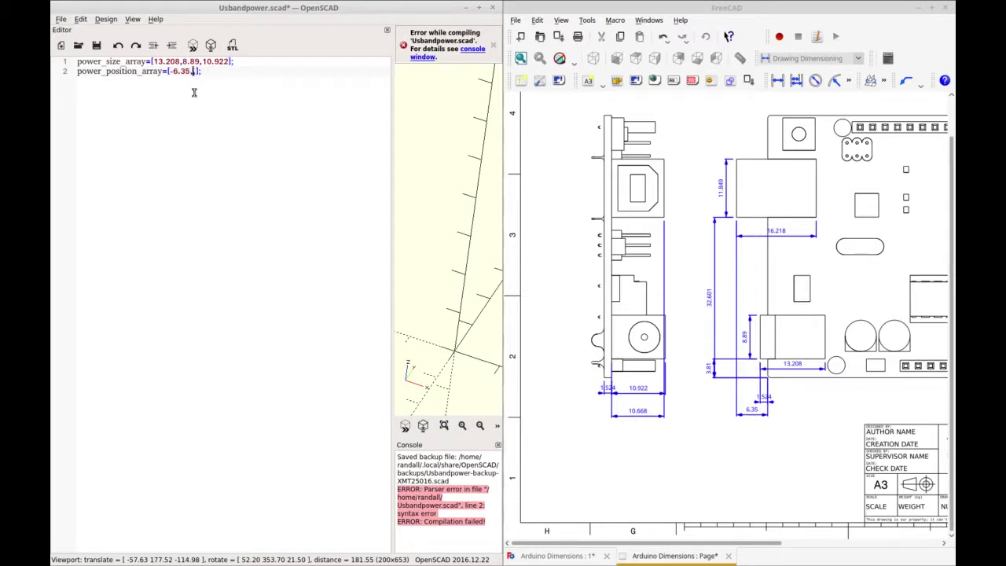
{"action": "type", "text": "3.81"}
{"action": "type", "text": "1.524"}
- Define usb_size_array=[16.218,11.849,10.668]; on line 4
{"action": "type", "text": "usb_siz"}
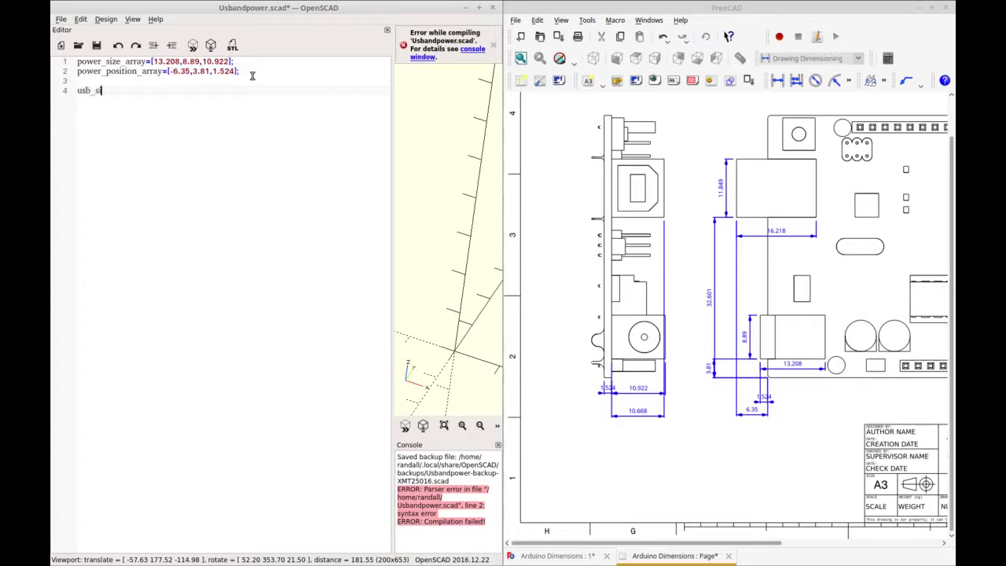
{"action": "key", "text": "BackSpace"}
{"action": "type", "text": "e_array=["}
{"action": "type", "text": ",,];"}
{"action": "key", "text": "Left"}
{"action": "key", "text": "Left"}
{"action": "key", "text": "Left"}
{"action": "key", "text": "Left"}
{"action": "type", "text": "16.218,"}
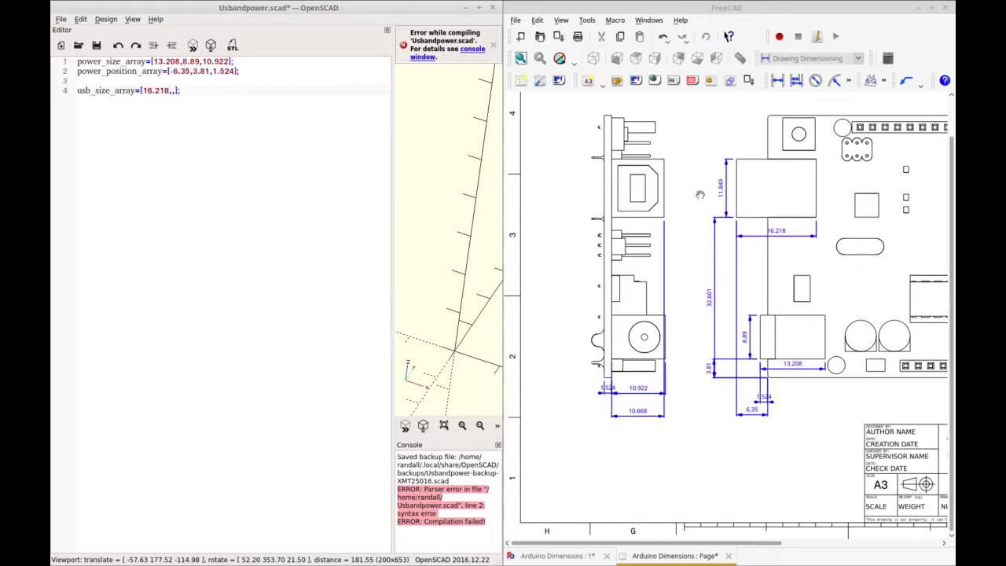
{"action": "type", "text": "11.849"}
{"action": "key", "text": "Right"}
{"action": "type", "text": "10.668"}
- Begin usb_position_array=[,,]; on line 5 with three empty slots
{"action": "key", "text": "End"}
{"action": "key", "text": "Return"}
{"action": "type", "text": "usb_p"}
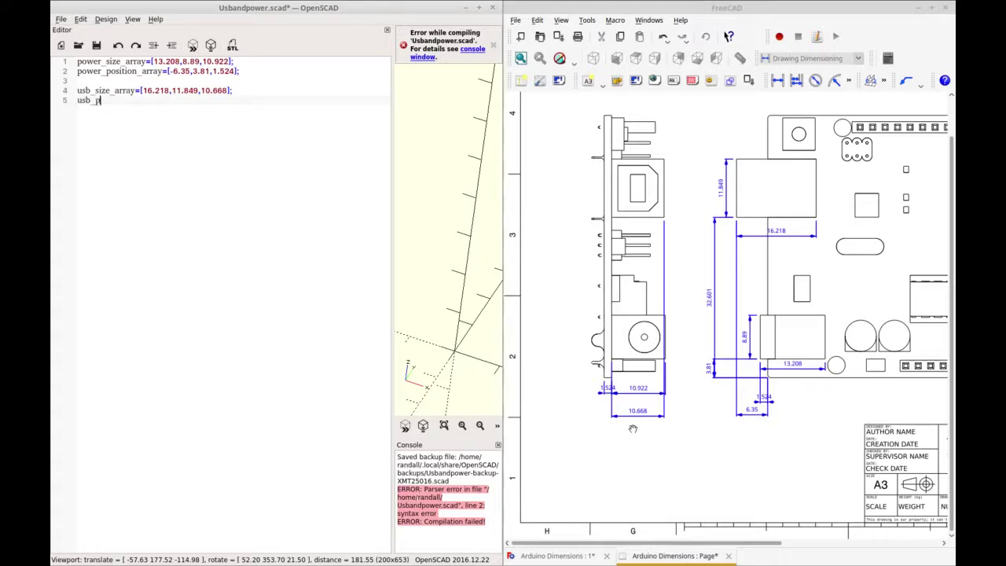
{"action": "type", "text": "osition_array=[,,];"}
{"action": "key", "text": "Left"}
{"action": "key", "text": "Left"}
{"action": "key", "text": "Left"}
{"action": "key", "text": "Left"}
- Fill usb_position_array with [-6.35,32.601,1.524] from the drawing dimensions
{"action": "left_click_drag", "start_coordinate": [190, 71], "coordinate": [172, 71]}
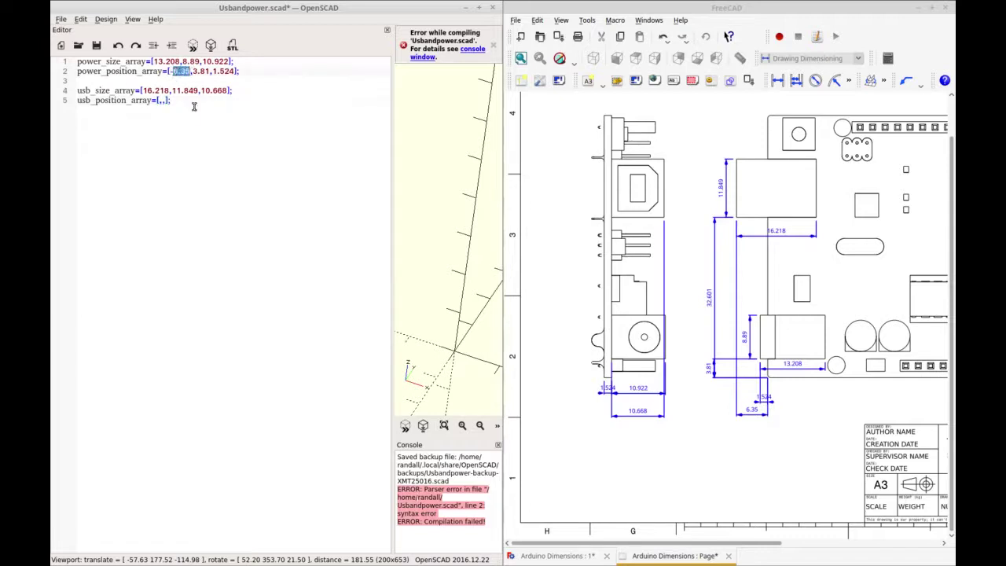
{"action": "type", "text": "1.524"}
{"action": "left_click", "coordinate": [158, 100]}
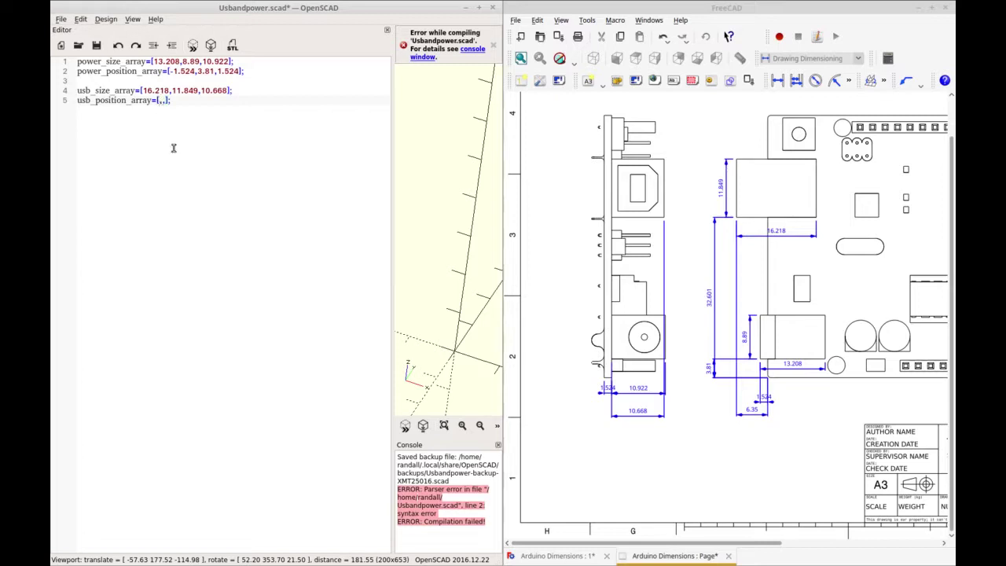
{"action": "type", "text": "-6.35"}
{"action": "left_click", "coordinate": [216, 100]}
{"action": "key", "text": "shift+Home"}
{"action": "key", "text": "shift+Up"}
{"action": "key", "text": "shift+Up"}
{"action": "key", "text": "shift+Up"}
{"action": "key", "text": "shift+Up"}
{"action": "left_click", "coordinate": [200, 105]}
{"action": "type", "text": "32.601"}
{"action": "type", "text": "1.524"}
{"action": "key", "text": "End"}
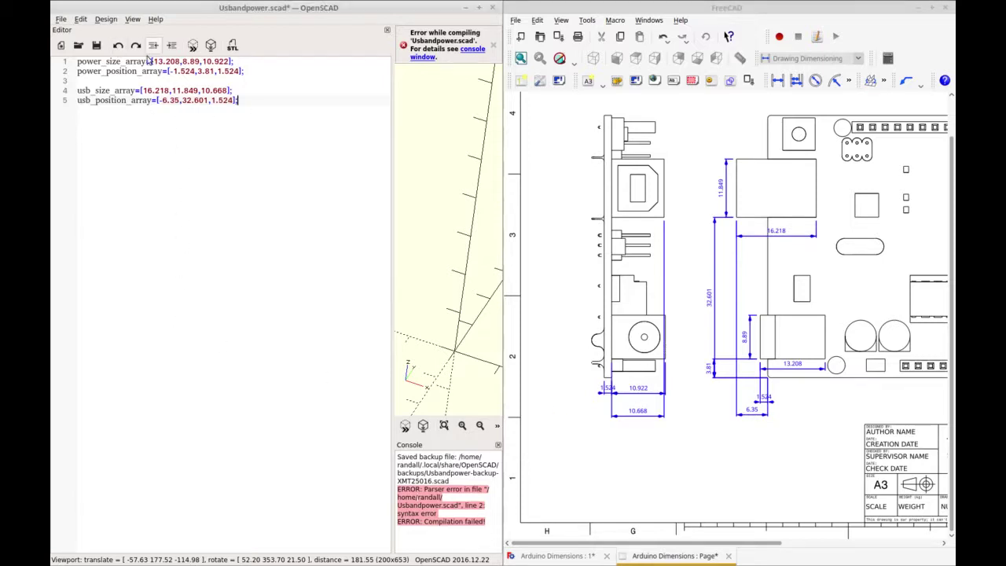
{"action": "key", "text": "Return"}
{"action": "key", "text": "Return"}
- Write a cube ( power_array ) statement on line 7 and duplicate it onto line 8
{"action": "type", "text": "cube"}
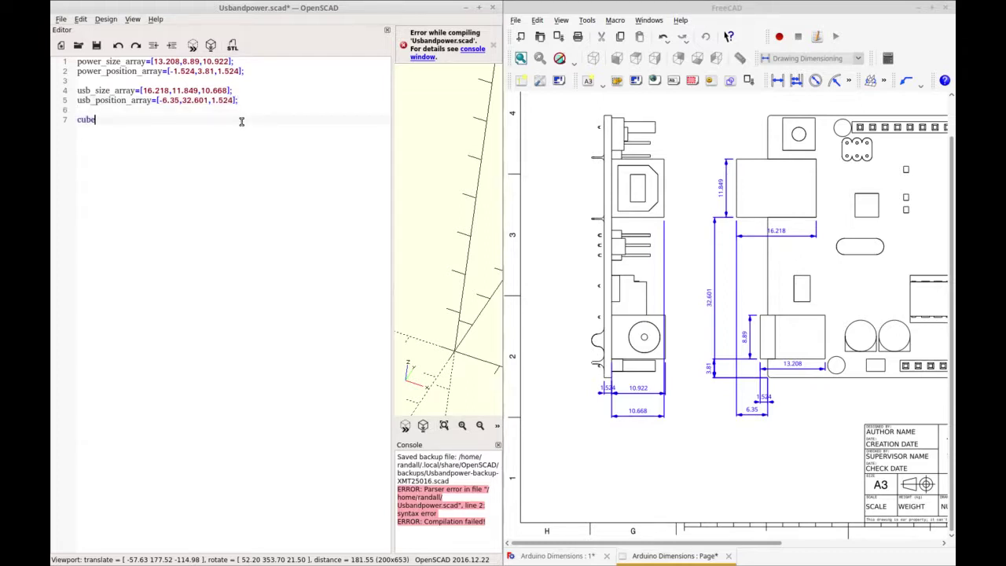
{"action": "type", "text": " ( power_array );"}
{"action": "key", "text": "shift+Home"}
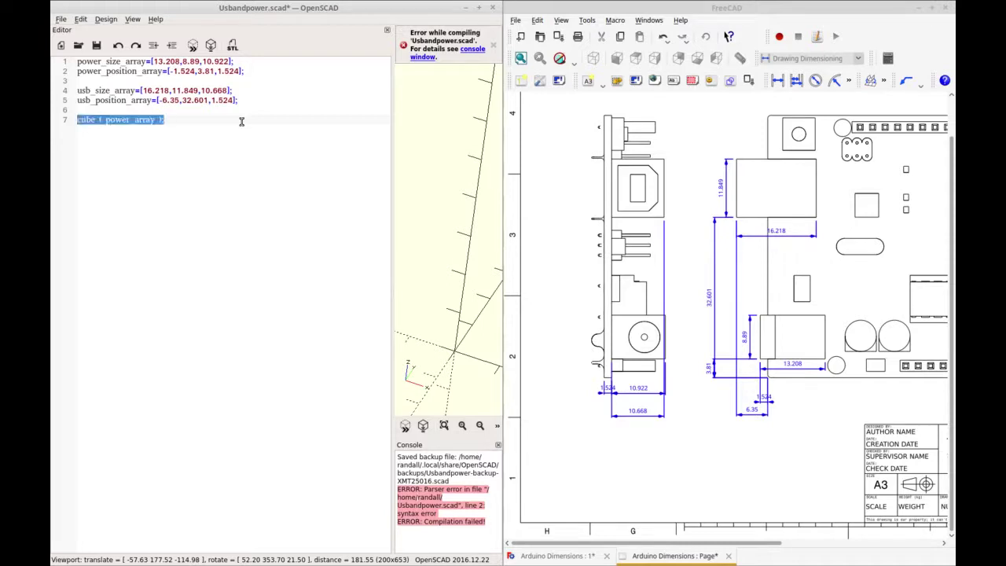
{"action": "key", "text": "End"}
{"action": "key", "text": "Return"}
{"action": "type", "text": "cube ( power_array );"}
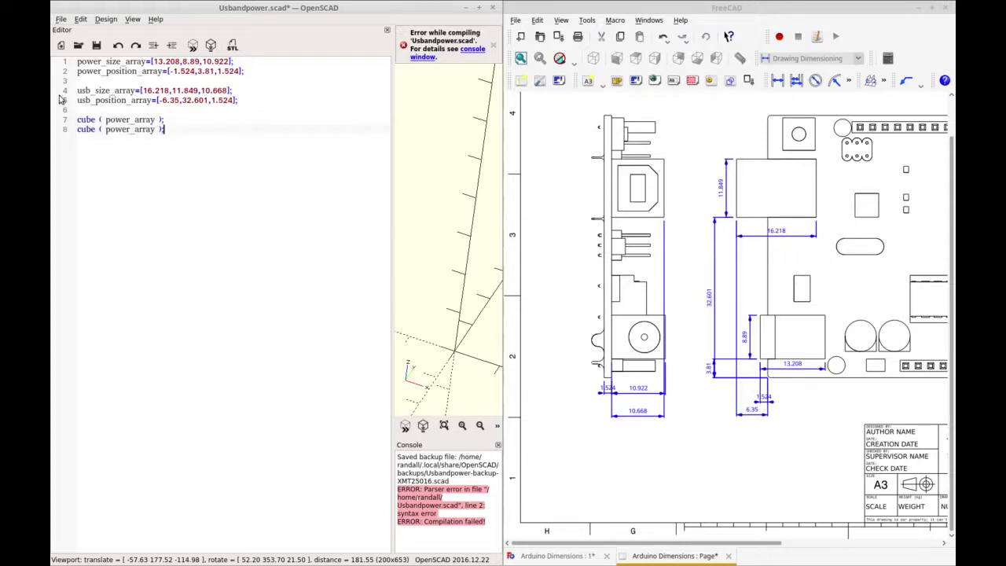
- Size the first cube with power_size_array and the second with usb_size_array
{"action": "double_click", "coordinate": [95, 62]}
{"action": "key", "text": "ctrl+c"}
{"action": "double_click", "coordinate": [133, 120]}
{"action": "key", "text": "ctrl+v"}
{"action": "double_click", "coordinate": [111, 90]}
{"action": "key", "text": "ctrl+c"}
{"action": "left_click", "coordinate": [137, 129]}
{"action": "double_click", "coordinate": [129, 129]}
{"action": "key", "text": "ctrl+v"}
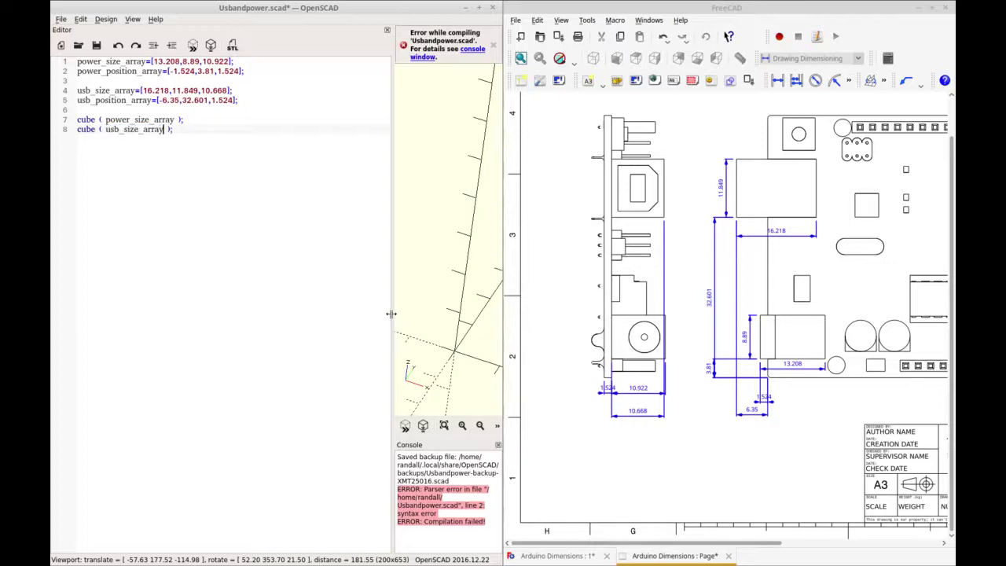
{"action": "left_click_drag", "start_coordinate": [390, 300], "coordinate": [364, 300]}
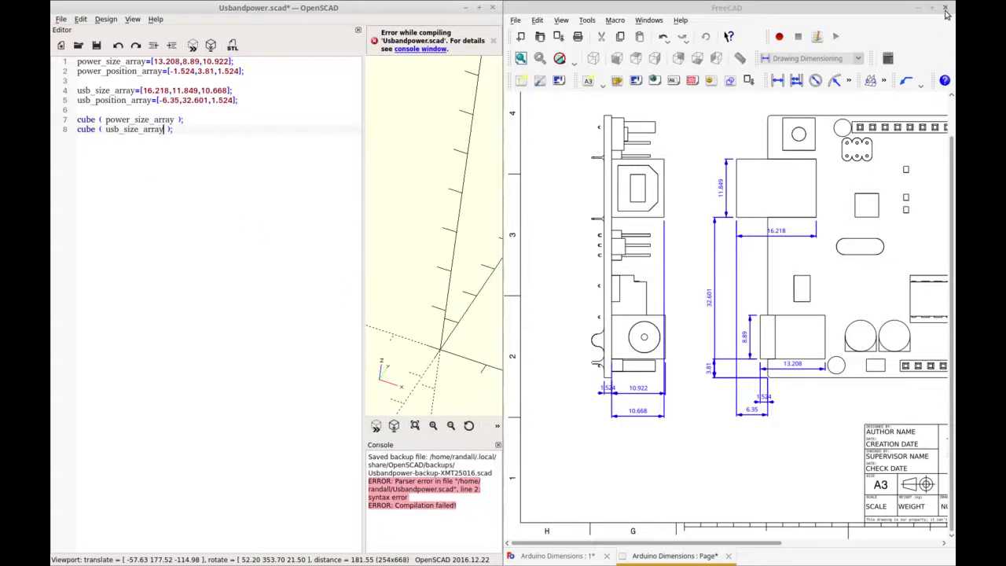
- Minimize FreeCAD, maximize OpenSCAD and preview the two cubes
{"action": "left_click", "coordinate": [918, 8]}
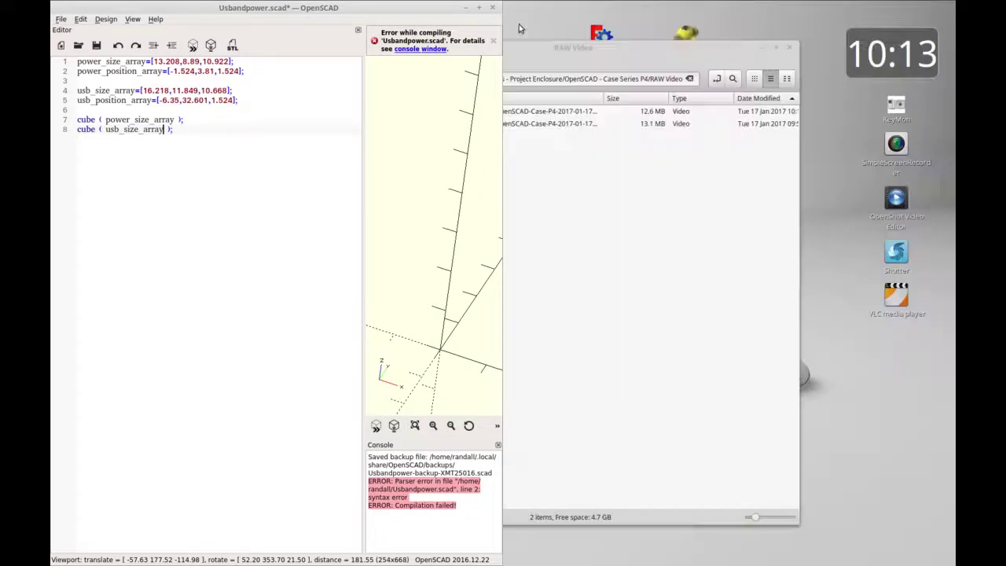
{"action": "left_click", "coordinate": [478, 8]}
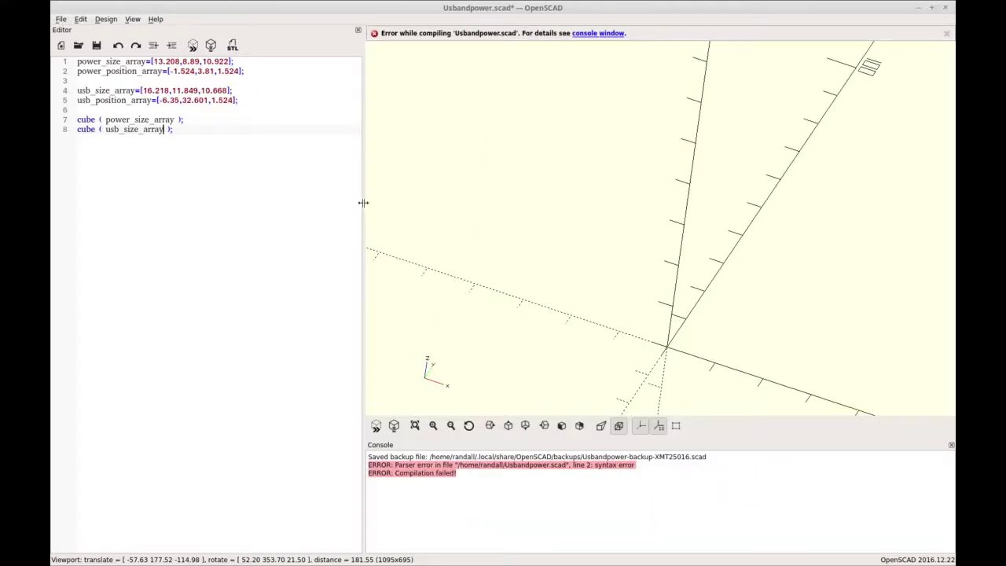
{"action": "left_click_drag", "start_coordinate": [362, 202], "coordinate": [397, 202]}
{"action": "left_click", "coordinate": [230, 140]}
{"action": "key", "text": "F5"}
{"action": "left_click_drag", "start_coordinate": [574, 283], "coordinate": [573, 283]}
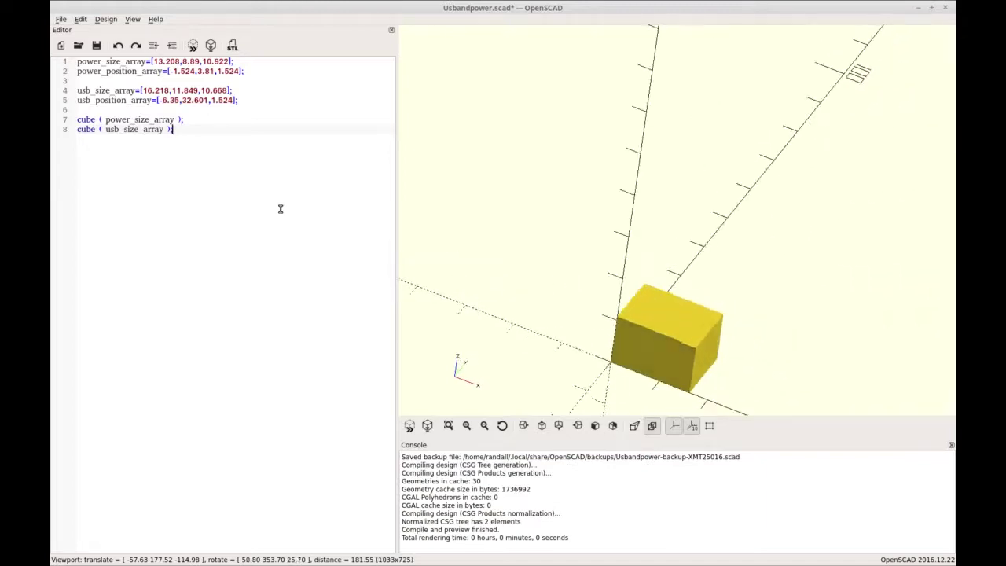
- Add translate(power_position_array) before the power cube
{"action": "key", "text": "Return"}
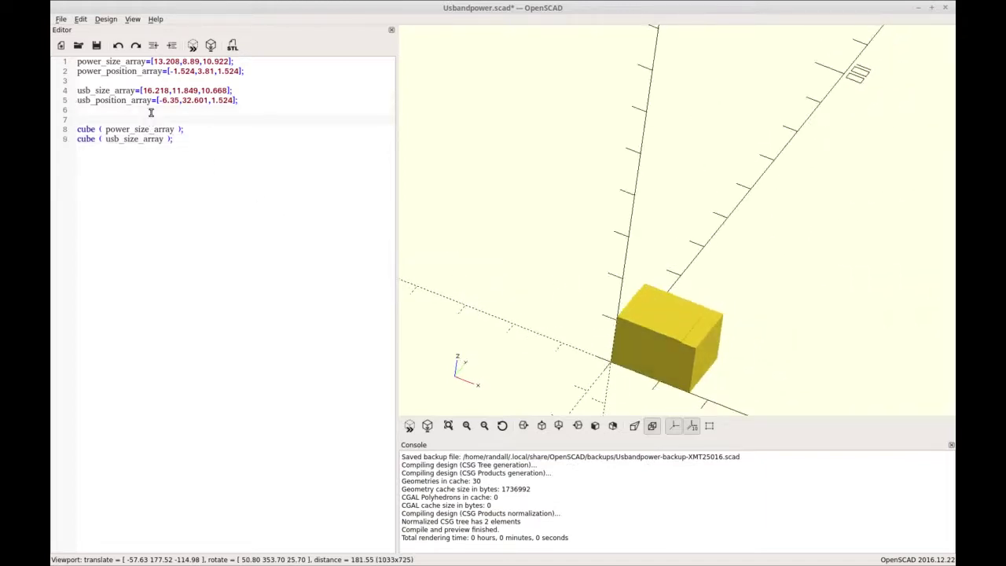
{"action": "type", "text": "translate( );"}
{"action": "double_click", "coordinate": [139, 71]}
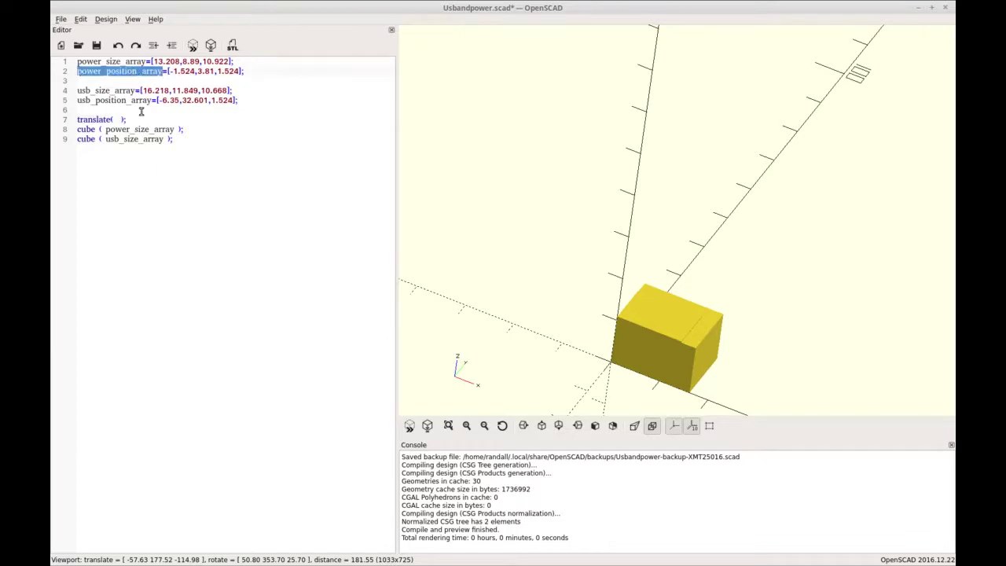
{"action": "middle_click", "coordinate": [116, 119]}
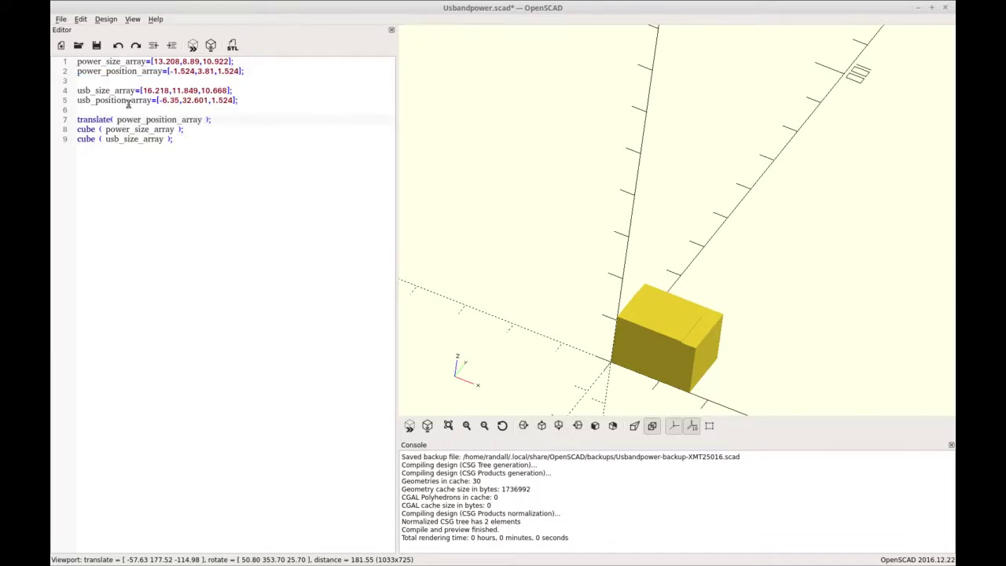
{"action": "left_click_drag", "start_coordinate": [76, 120], "coordinate": [230, 119]}
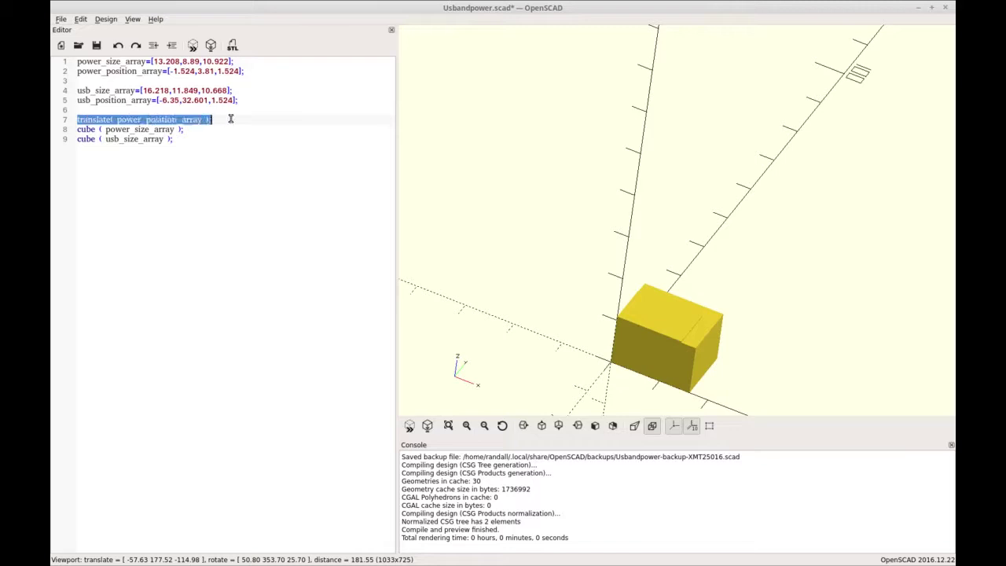
- Add translate(usb_position_array) before the USB cube
{"action": "left_click", "coordinate": [209, 130]}
{"action": "key", "text": "Return"}
{"action": "key", "text": "Return"}
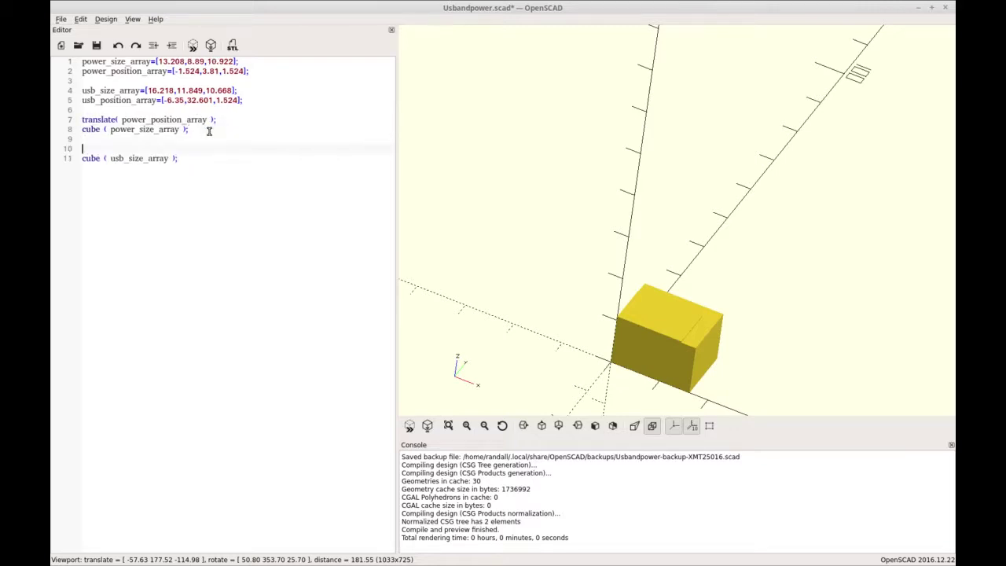
{"action": "key", "text": "ctrl+v"}
{"action": "double_click", "coordinate": [111, 100]}
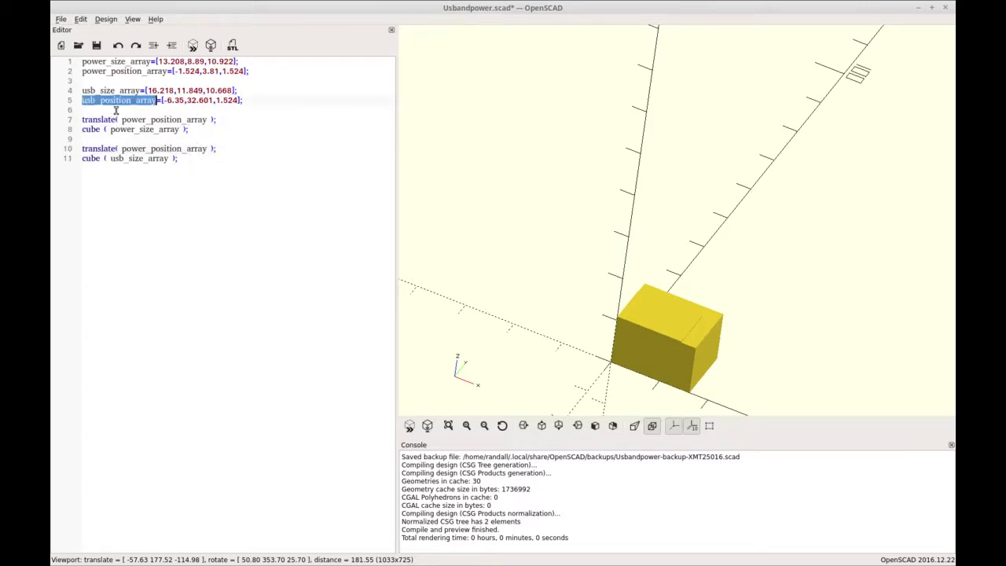
{"action": "key", "text": "ctrl+c"}
{"action": "double_click", "coordinate": [138, 149]}
{"action": "key", "text": "ctrl+v"}
{"action": "left_click", "coordinate": [213, 178]}
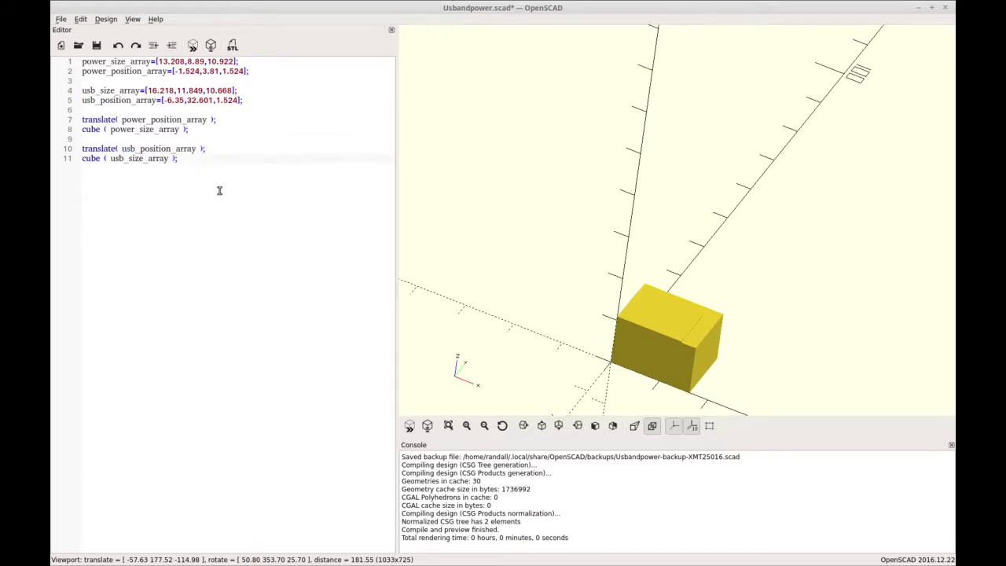
{"action": "double_click", "coordinate": [175, 148]}
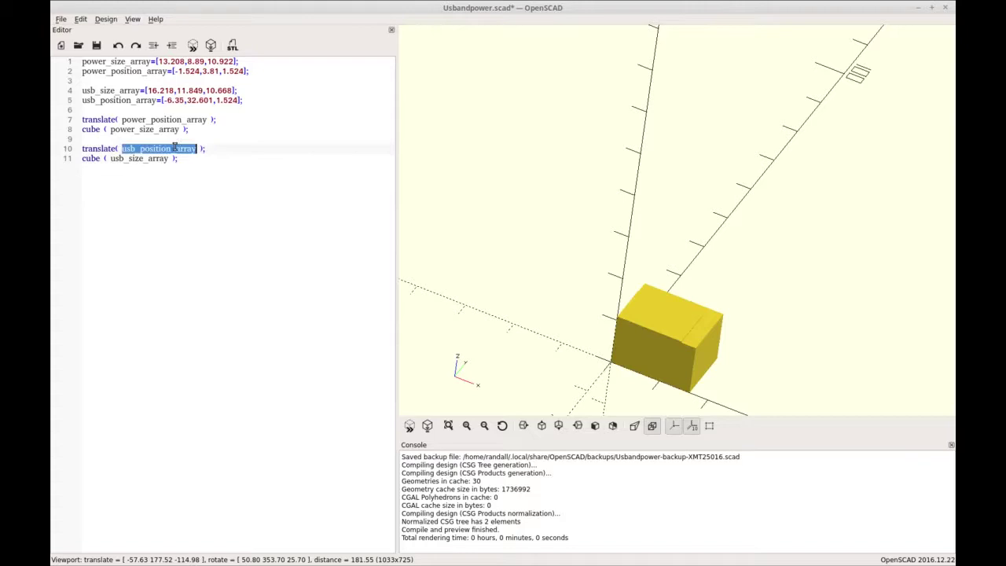
{"action": "left_click", "coordinate": [187, 158]}
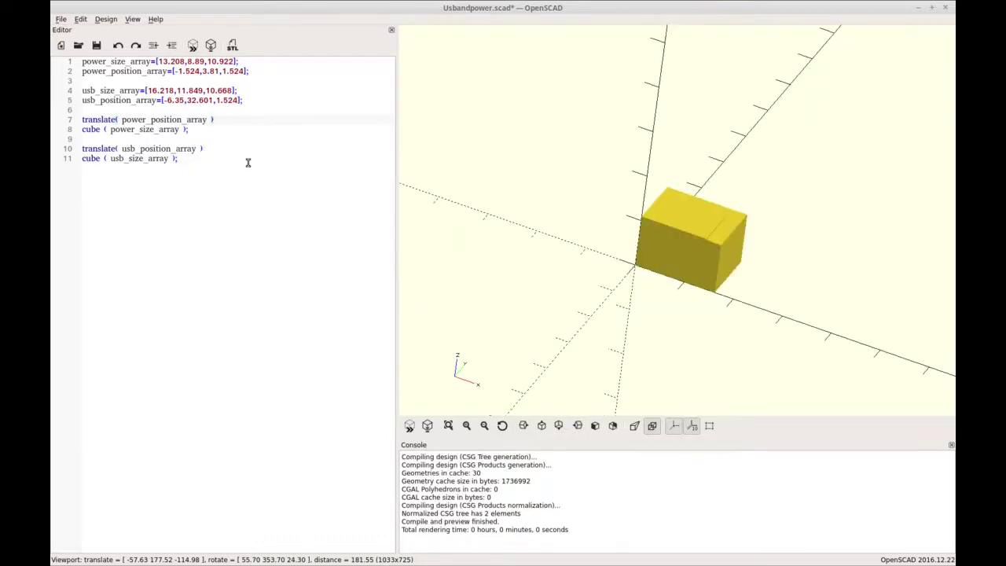
- Preview the model to see both cubes separated at their positions
{"action": "left_click", "coordinate": [198, 130]}
{"action": "left_click", "coordinate": [215, 121]}
{"action": "key", "text": "F5"}
{"action": "left_click_drag", "start_coordinate": [545, 193], "coordinate": [532, 200]}
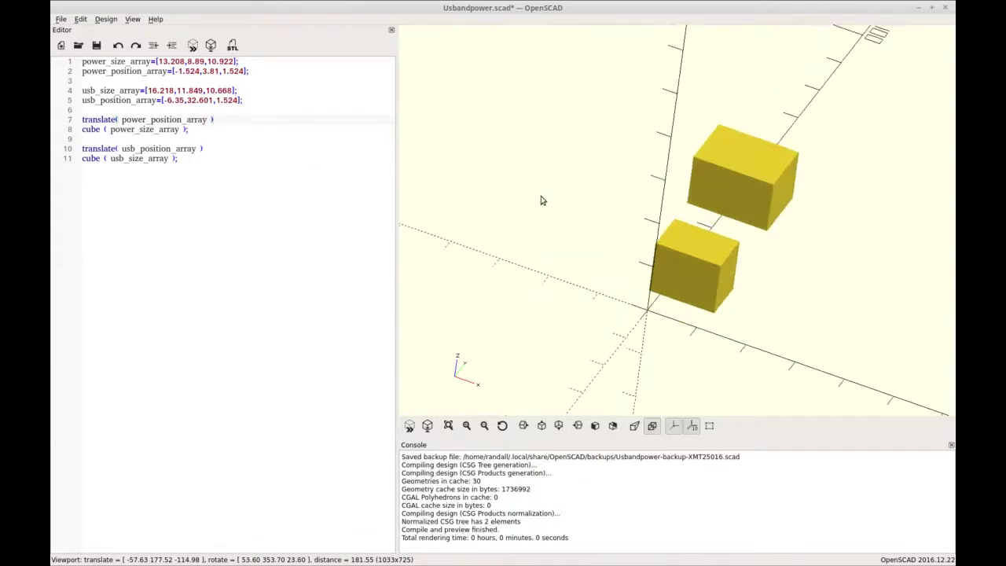
{"action": "left_click", "coordinate": [110, 129]}
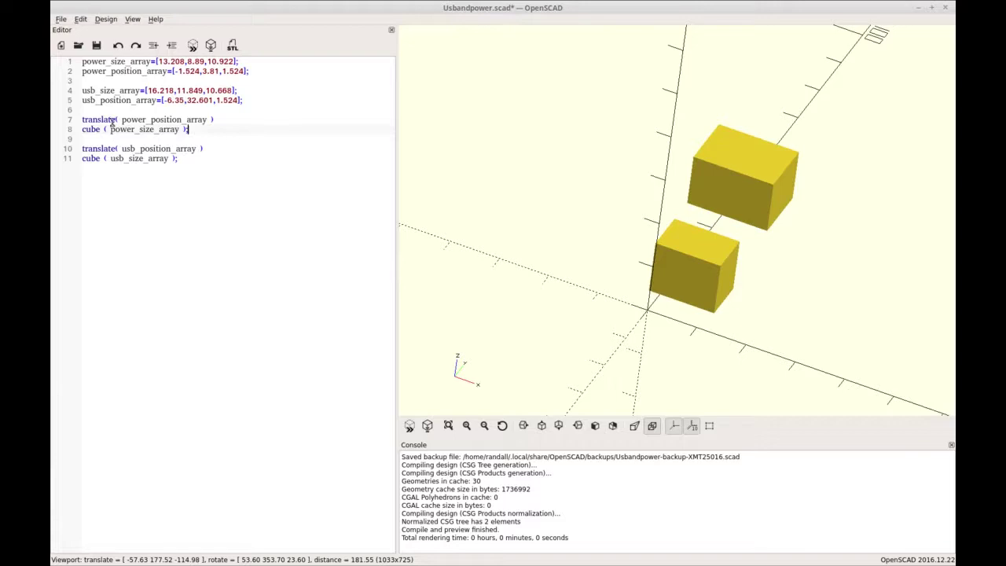
{"action": "left_click", "coordinate": [218, 119]}
{"action": "scroll", "coordinate": [618, 204], "scroll_direction": "up", "scroll_amount": 2}
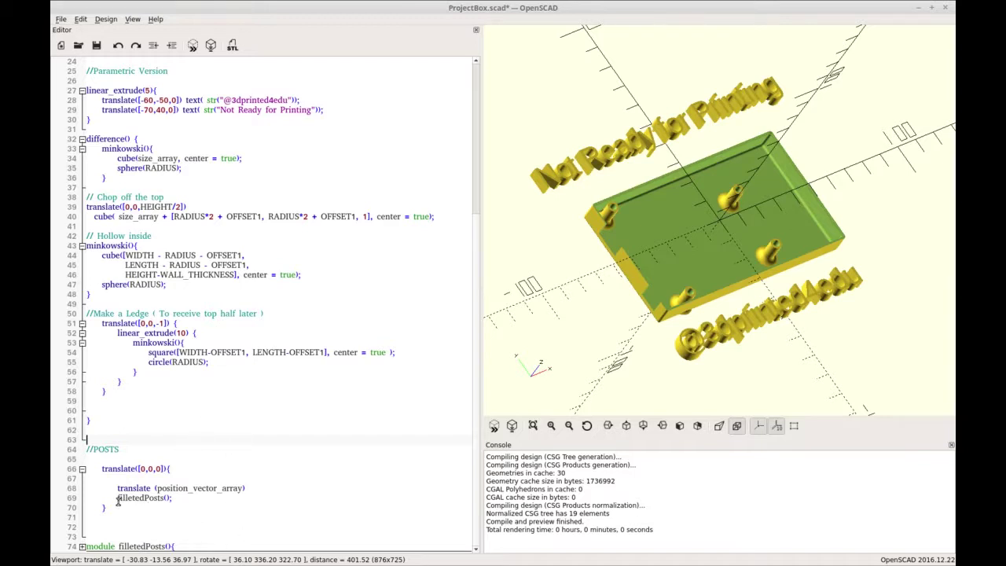
- Select the filletedPosts(); call on line 69 to inspect the POSTS code
{"action": "left_click_drag", "start_coordinate": [114, 497], "coordinate": [173, 497]}
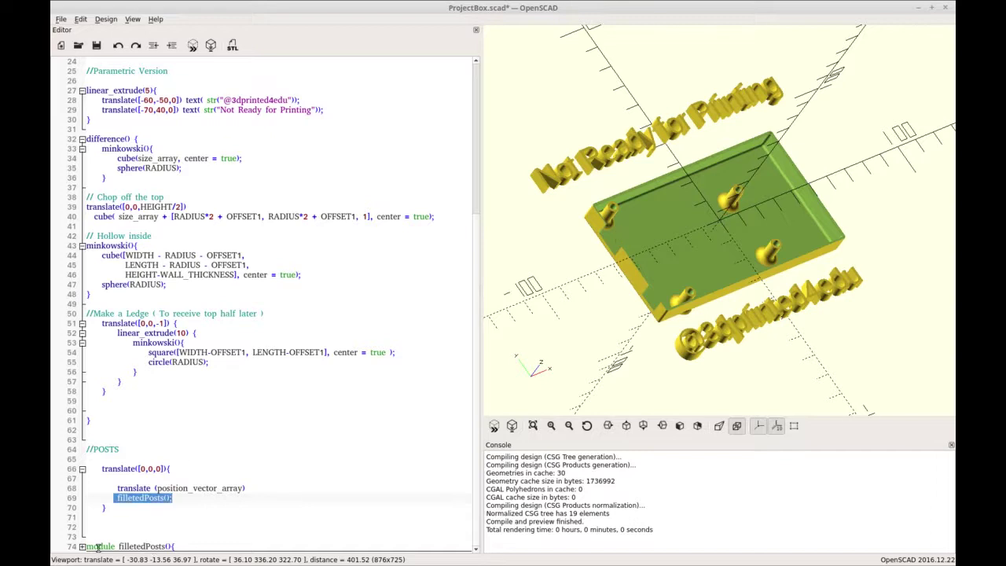
{"action": "left_click", "coordinate": [197, 498]}
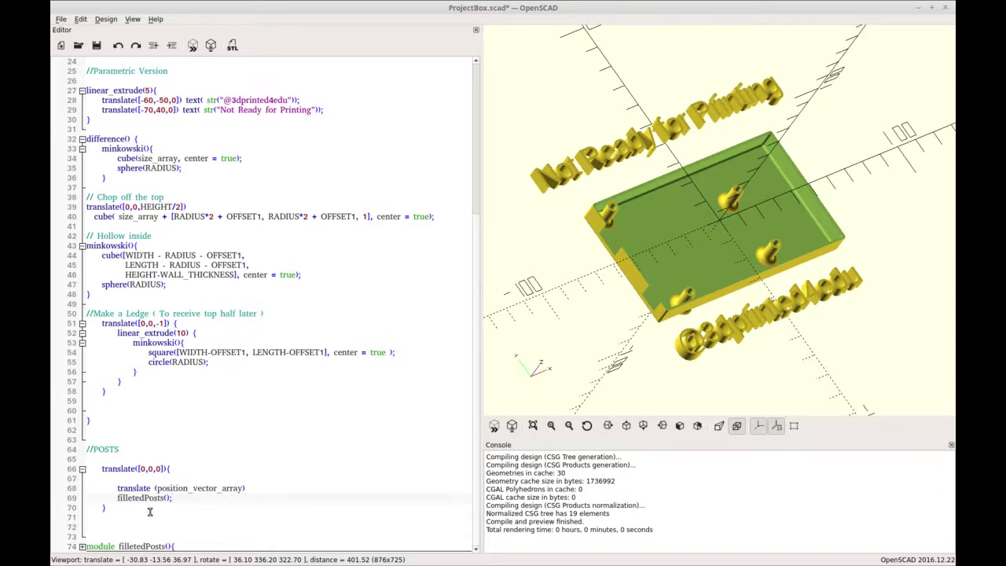
{"action": "left_click_drag", "start_coordinate": [116, 497], "coordinate": [202, 497]}
{"action": "left_click", "coordinate": [206, 465]}
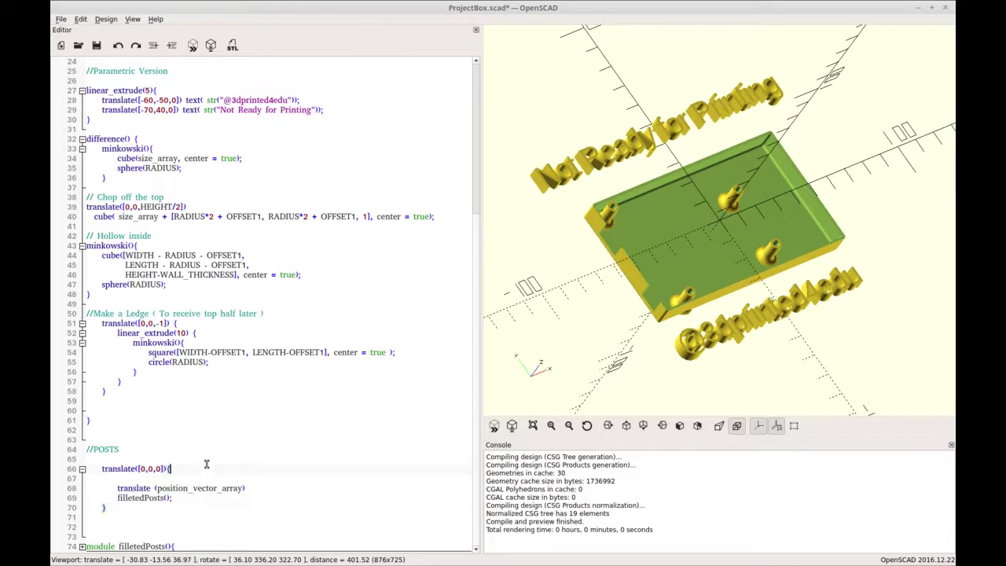
- Add an empty module usbandpower() { } after the box code and preview it
{"action": "left_click", "coordinate": [149, 411]}
{"action": "key", "text": "Return"}
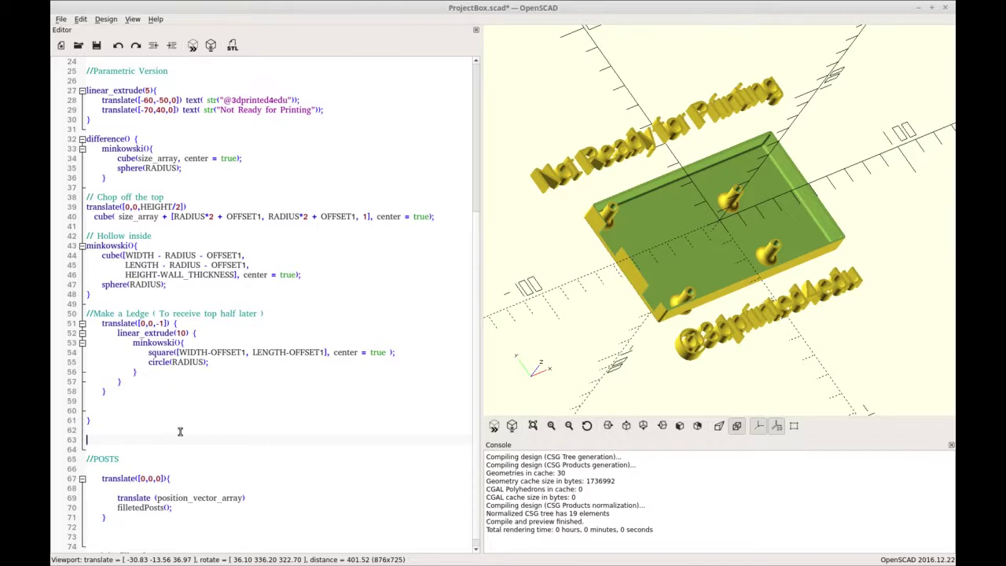
{"action": "type", "text": "module usbandpower"}
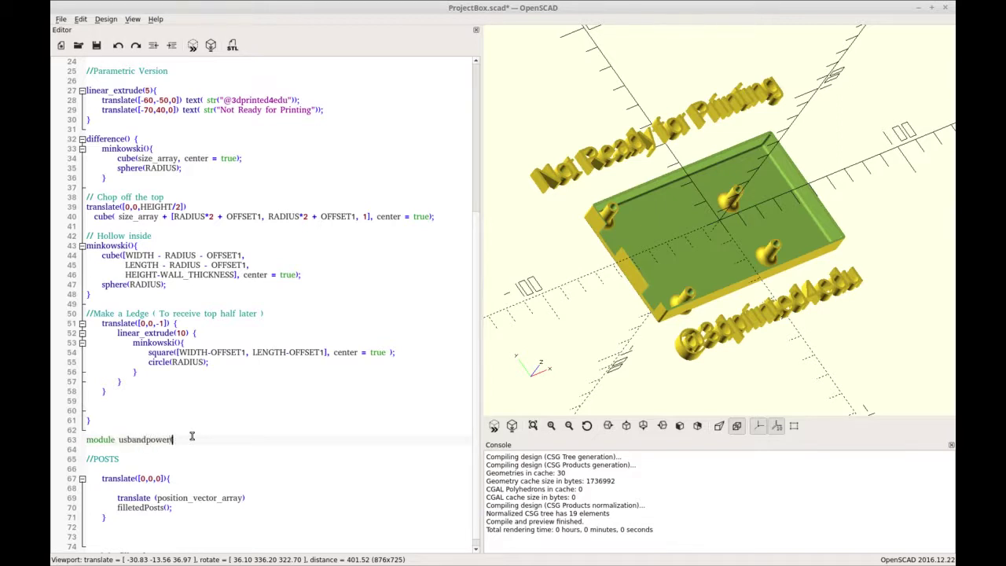
{"action": "type", "text": "() {"}
{"action": "key", "text": "Return"}
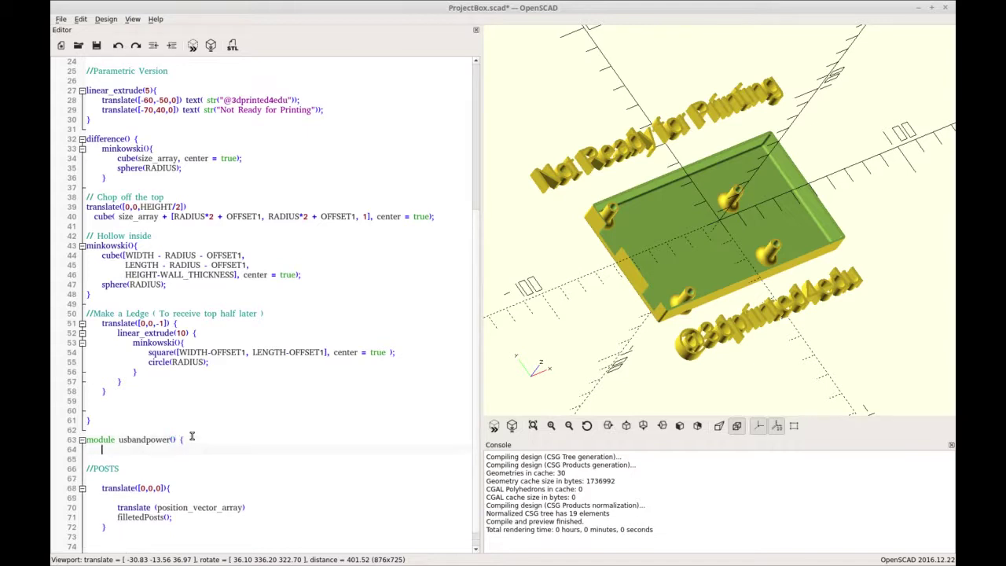
{"action": "key", "text": "Return"}
{"action": "type", "text": "}"}
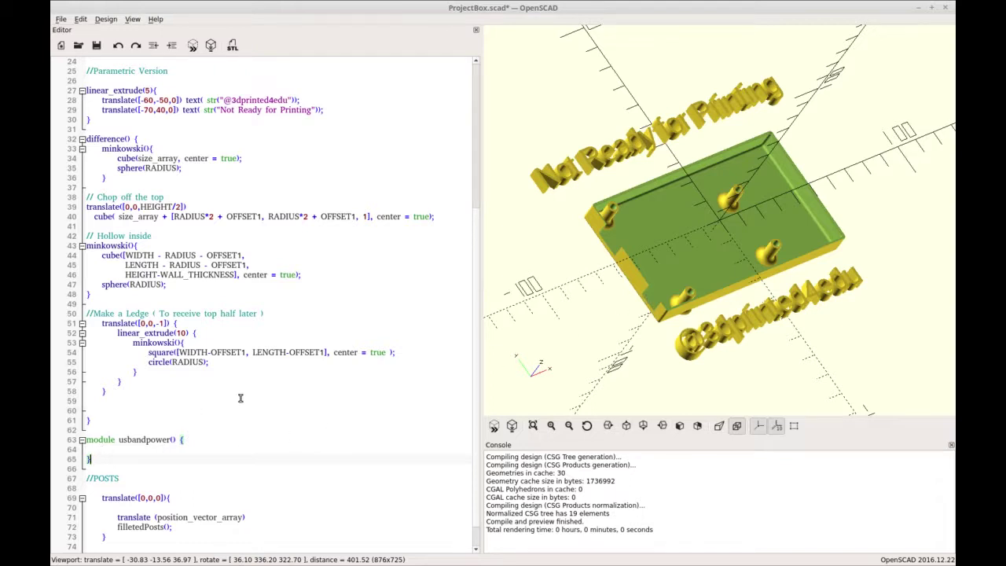
{"action": "key", "text": "F5"}
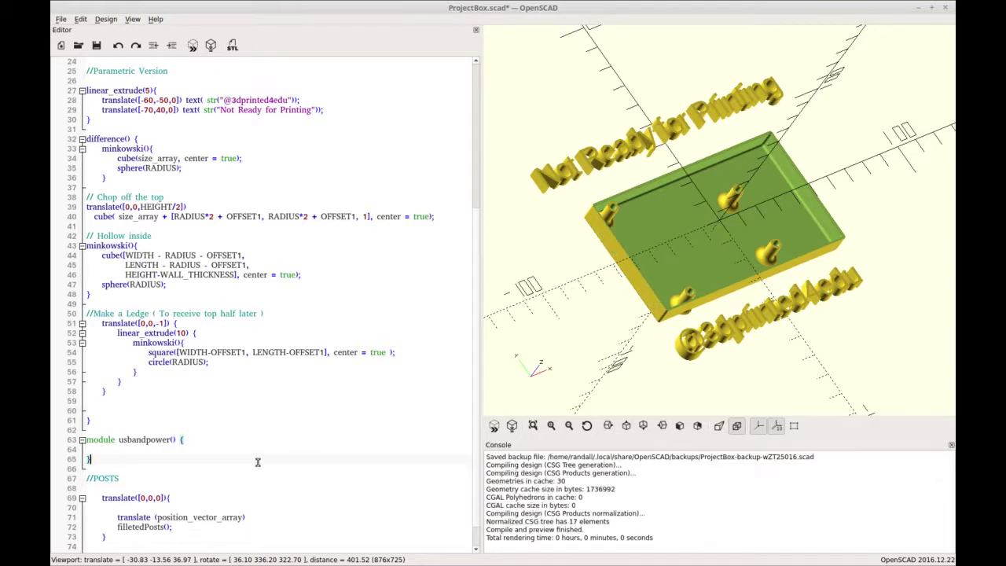
{"action": "left_click", "coordinate": [213, 450]}
- Call usbandpower() on line 60 under a //Cutout Usb and Power openings comment
{"action": "left_click_drag", "start_coordinate": [118, 440], "coordinate": [176, 441]}
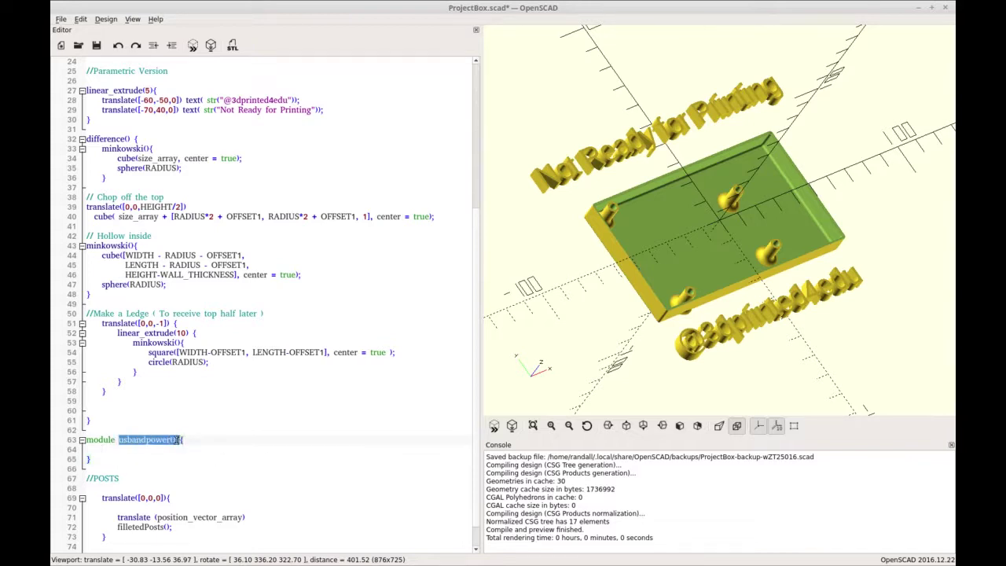
{"action": "left_click", "coordinate": [157, 440]}
{"action": "left_click_drag", "start_coordinate": [120, 441], "coordinate": [171, 443]}
{"action": "left_click", "coordinate": [119, 410]}
{"action": "key", "text": "ctrl+v"}
{"action": "key", "text": "Up"}
{"action": "key", "text": "Return"}
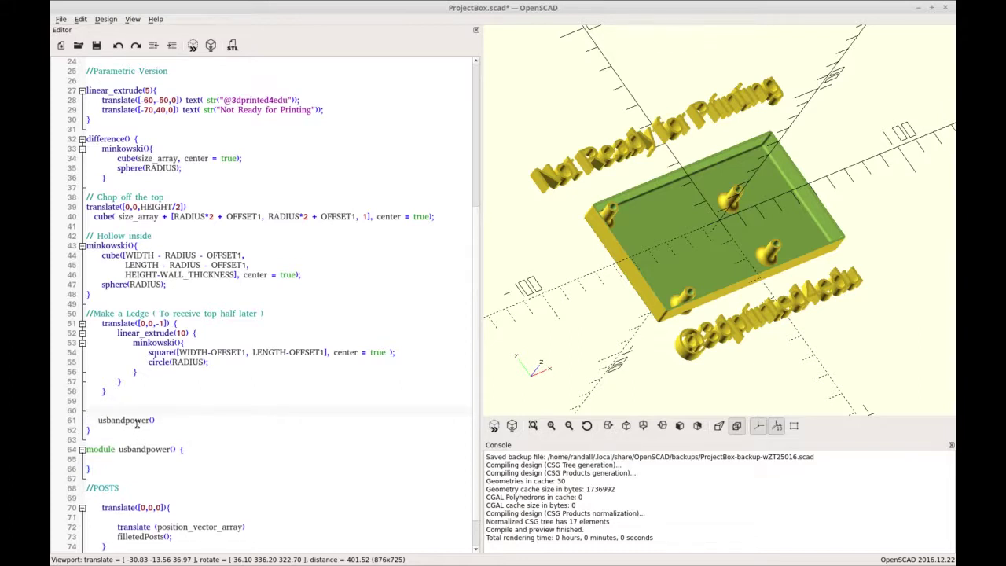
{"action": "type", "text": "//Cutout Usb and Power openings."}
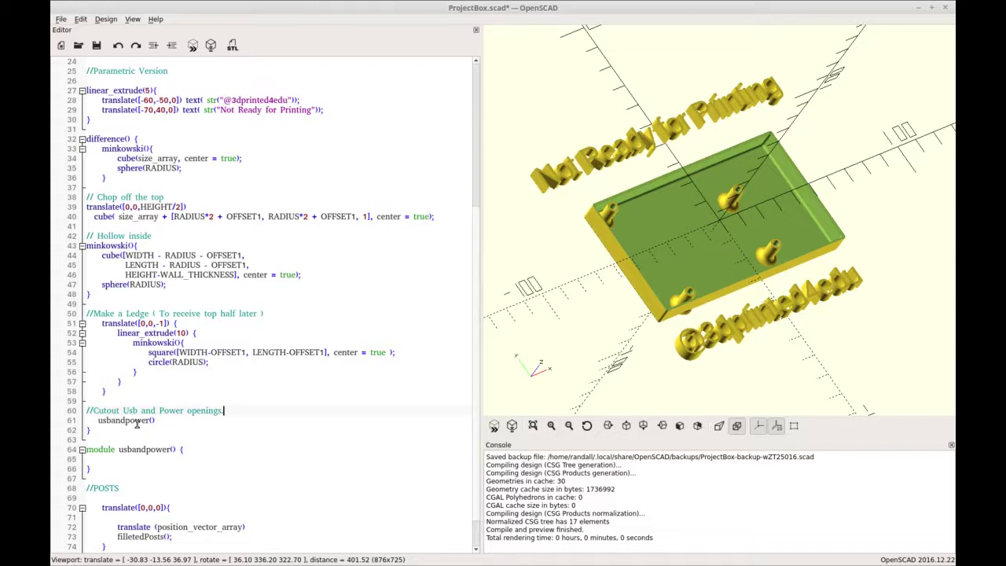
{"action": "mouse_move", "coordinate": [279, 4]}
- Reopen Usbandpower.scad in a new window beside ProjectBox.scad
{"action": "left_click", "coordinate": [60, 19]}
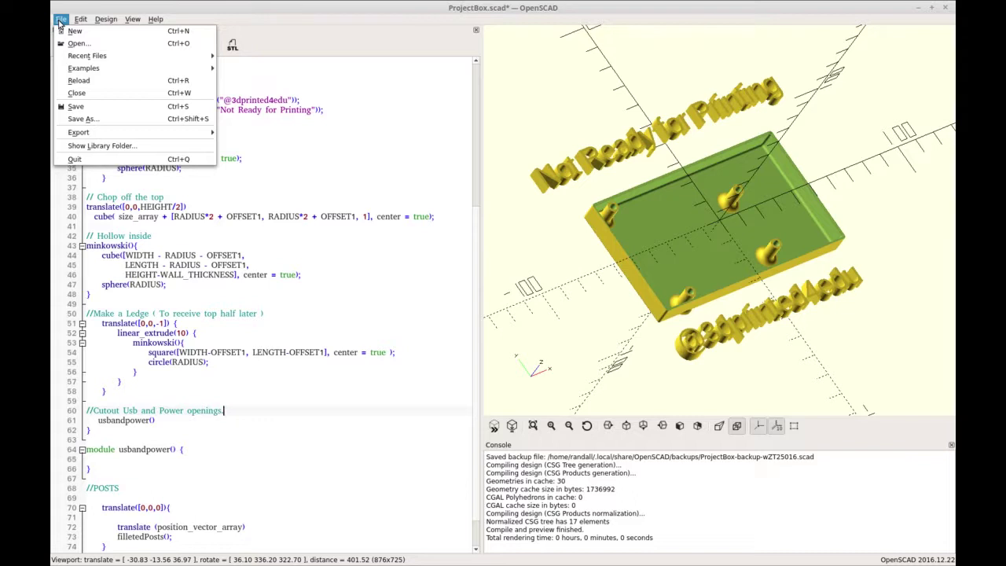
{"action": "mouse_move", "coordinate": [189, 56]}
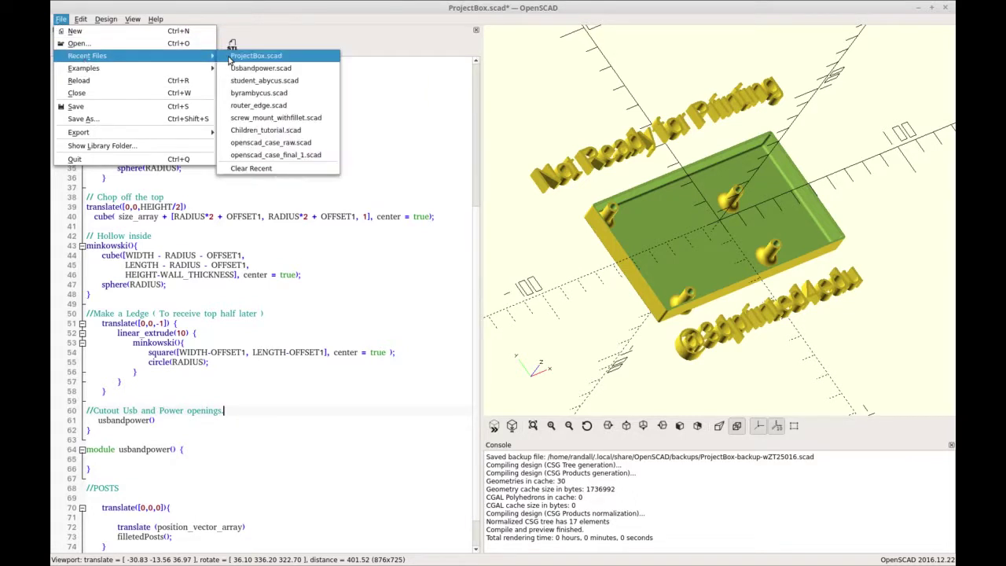
{"action": "left_click", "coordinate": [236, 69]}
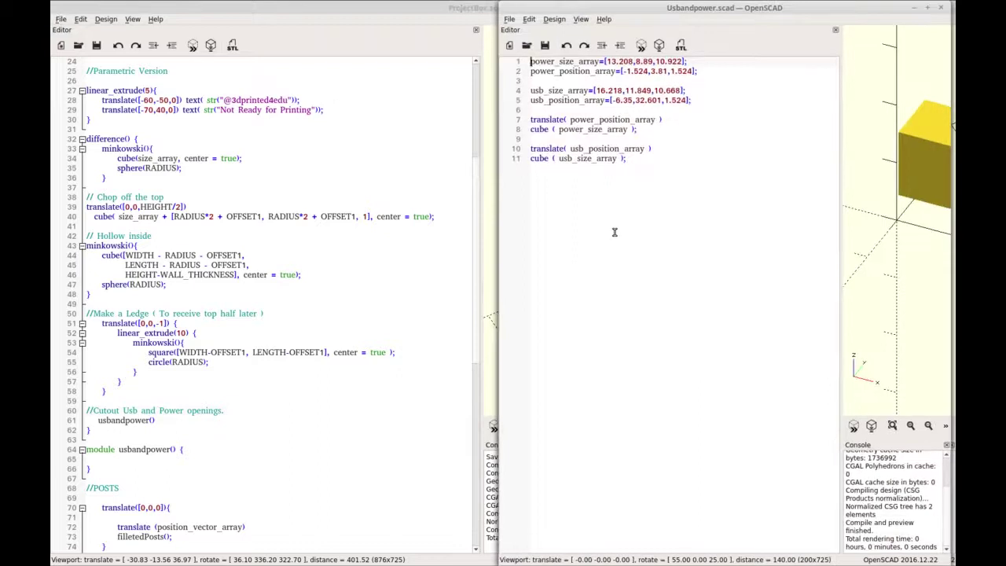
{"action": "left_click_drag", "start_coordinate": [719, 11], "coordinate": [585, 31]}
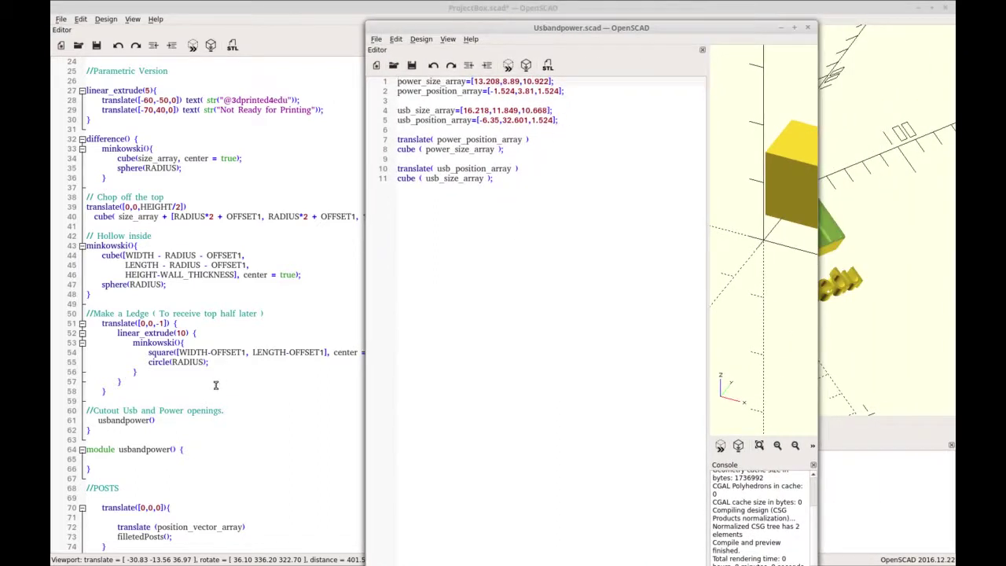
- Copy all the power and USB array and cube code into the usbandpower module
{"action": "left_click_drag", "start_coordinate": [510, 181], "coordinate": [392, 80]}
{"action": "key", "text": "ctrl+c"}
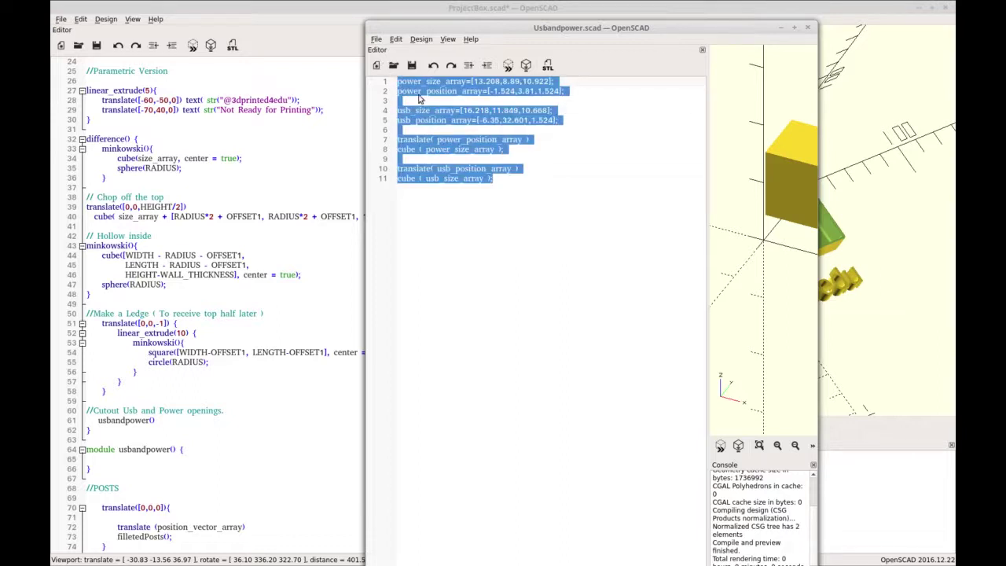
{"action": "right_click", "coordinate": [419, 93]}
{"action": "left_click", "coordinate": [433, 138]}
{"action": "left_click", "coordinate": [192, 431]}
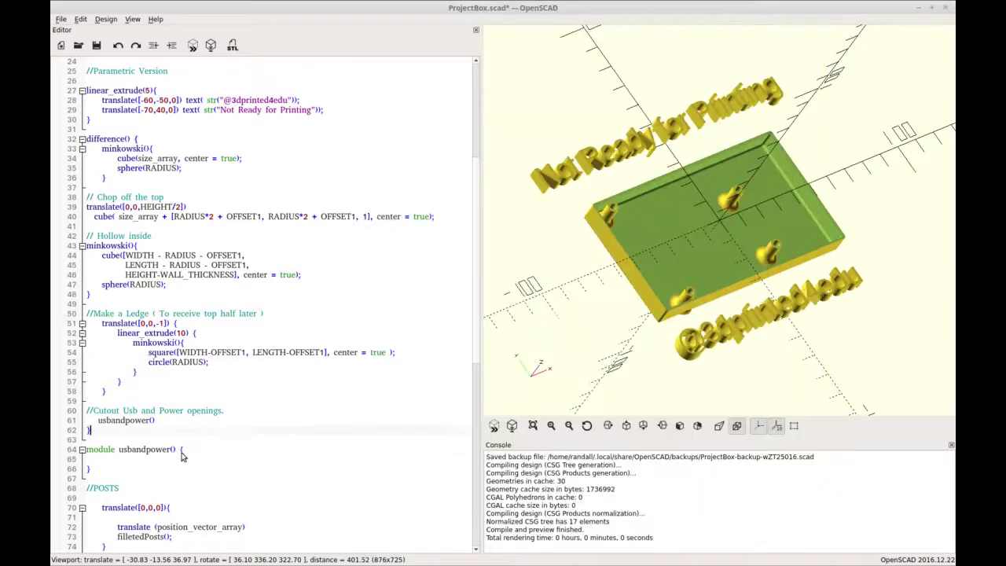
{"action": "right_click", "coordinate": [176, 457]}
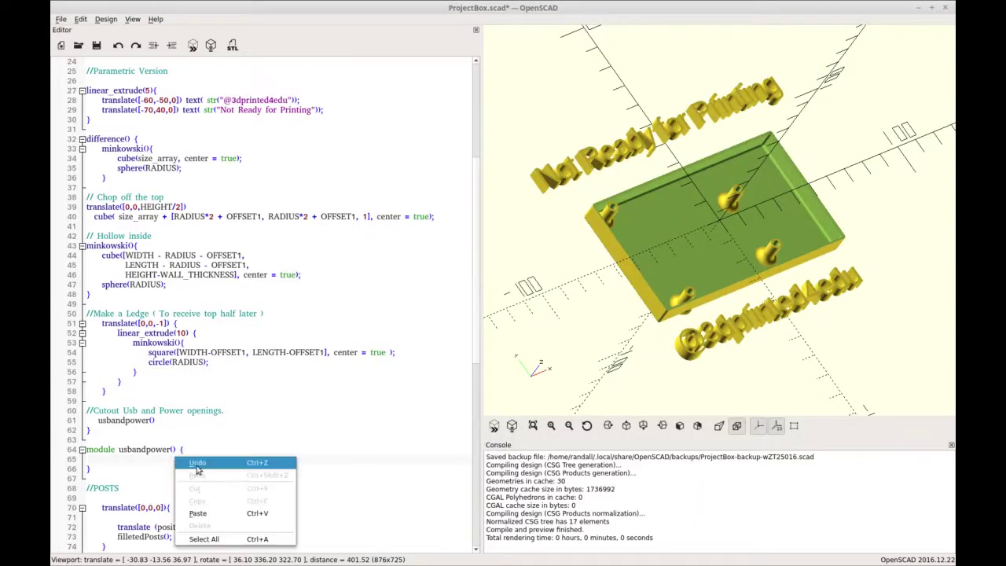
{"action": "left_click", "coordinate": [197, 512]}
- Indent the array lines and the translate/cube lines inside usbandpower
{"action": "scroll", "coordinate": [351, 417], "scroll_direction": "down", "scroll_amount": 2}
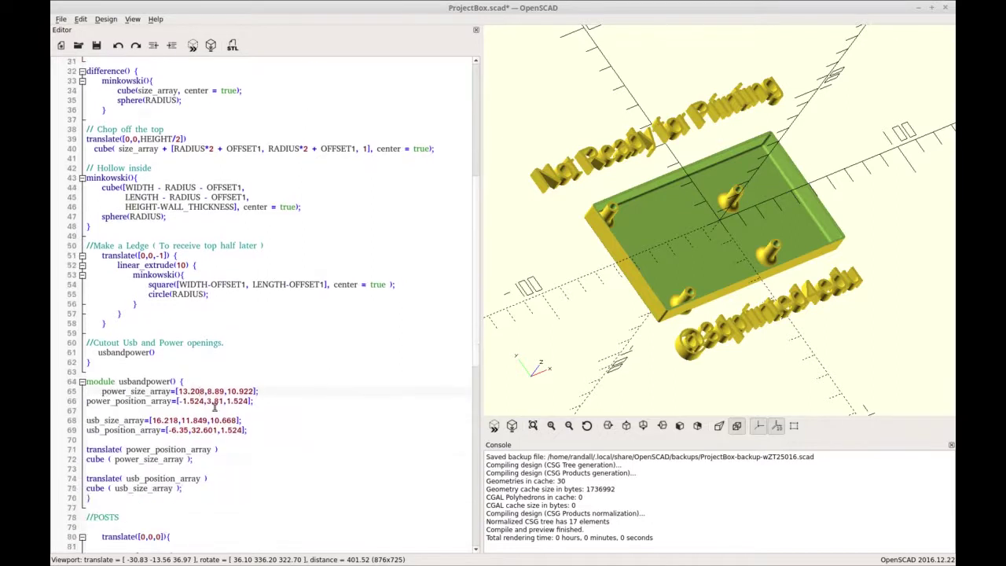
{"action": "left_click_drag", "start_coordinate": [248, 429], "coordinate": [87, 401]}
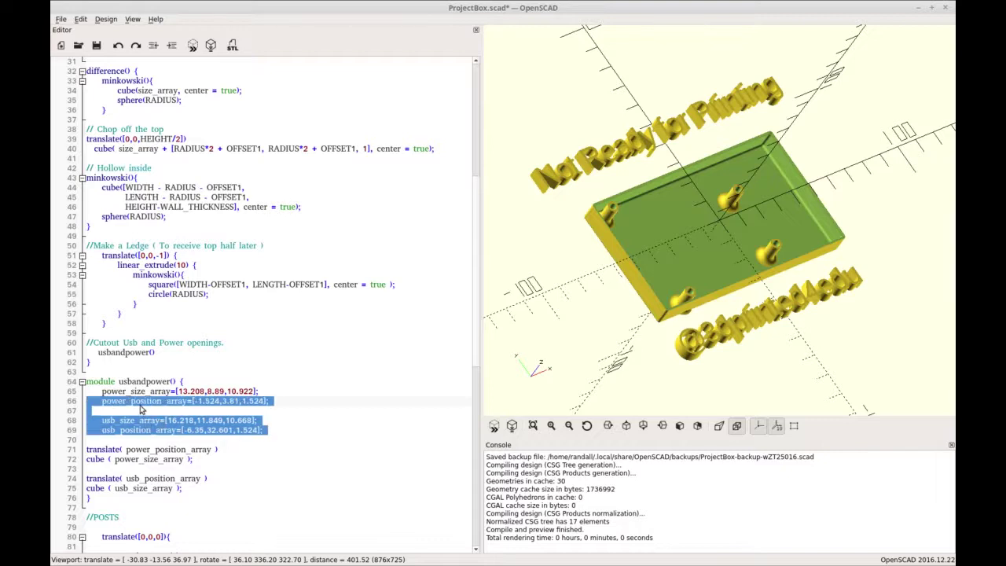
{"action": "key", "text": "Tab"}
{"action": "scroll", "coordinate": [162, 430], "scroll_direction": "down", "scroll_amount": 2}
{"action": "left_click_drag", "start_coordinate": [89, 432], "coordinate": [86, 389]}
{"action": "key", "text": "Tab"}
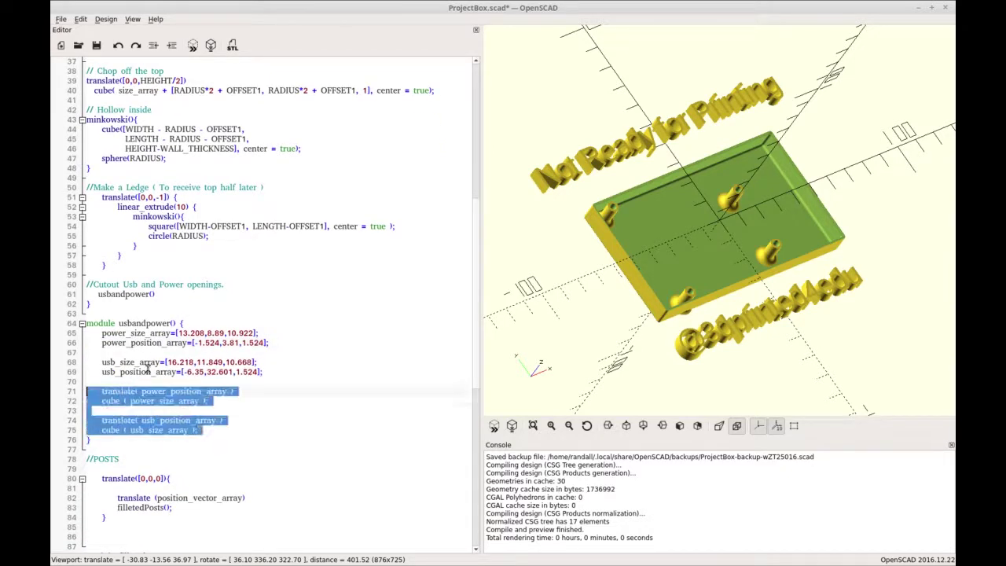
{"action": "left_click", "coordinate": [220, 362]}
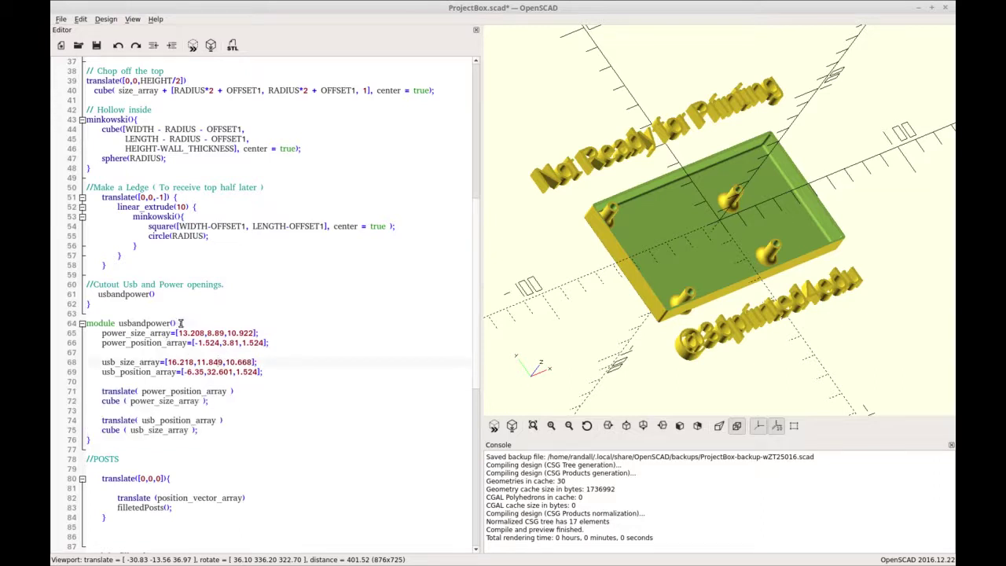
- Inspect the usbandpower() call on line 61 against the module code
{"action": "left_click", "coordinate": [192, 323]}
{"action": "left_click_drag", "start_coordinate": [98, 293], "coordinate": [162, 293]}
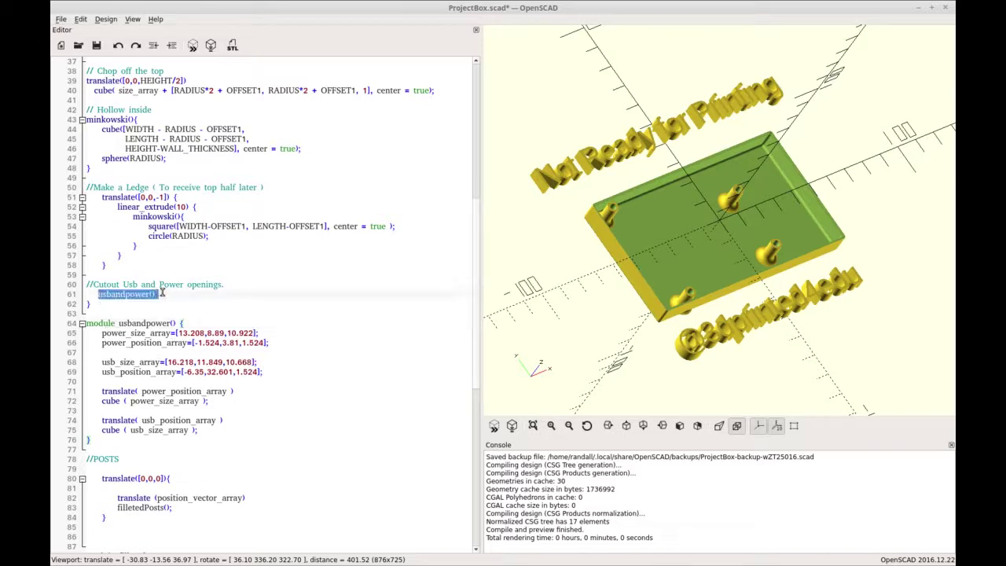
{"action": "left_click", "coordinate": [93, 305]}
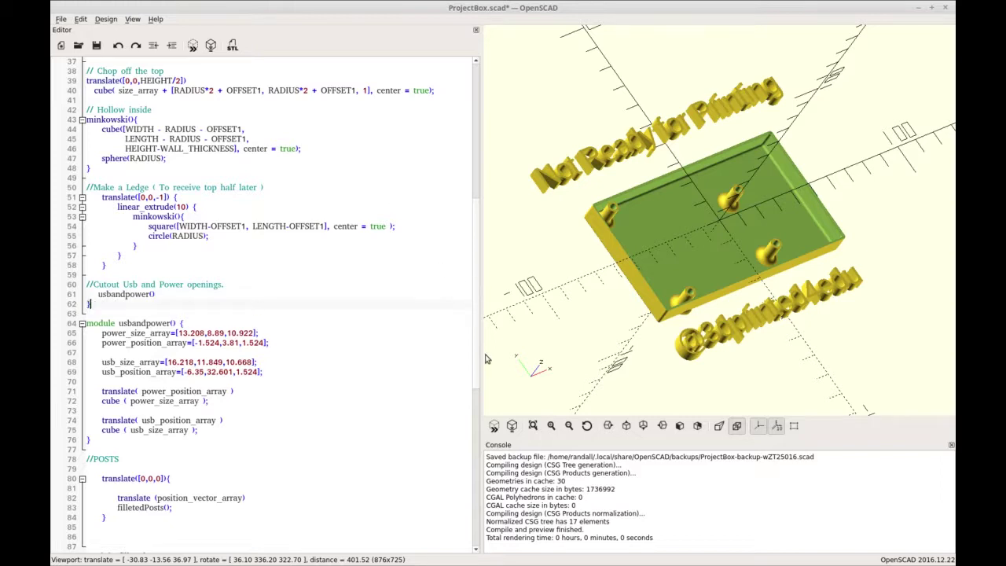
{"action": "left_click_drag", "start_coordinate": [476, 359], "coordinate": [469, 146]}
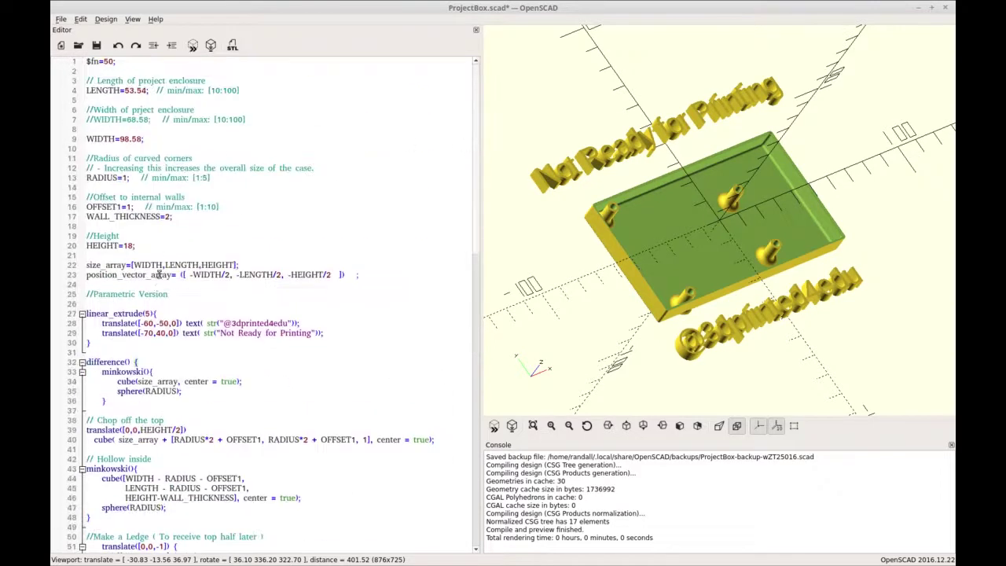
{"action": "left_click_drag", "start_coordinate": [135, 361], "coordinate": [94, 362]}
{"action": "left_click_drag", "start_coordinate": [475, 220], "coordinate": [465, 358]}
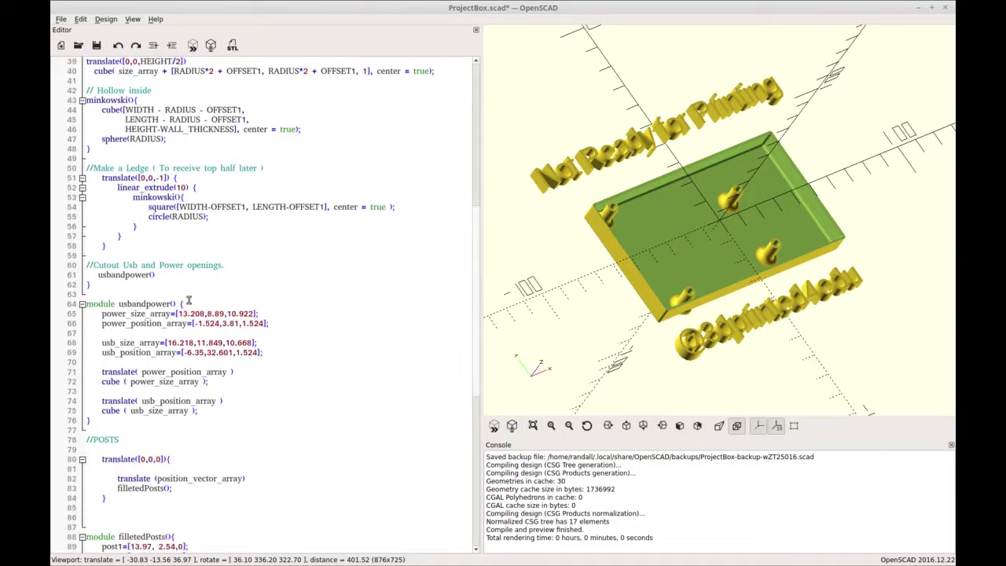
- Add a //POWER comment above the power cutout and //USB above the USB cutout
{"action": "left_click", "coordinate": [172, 362]}
{"action": "key", "text": "Return"}
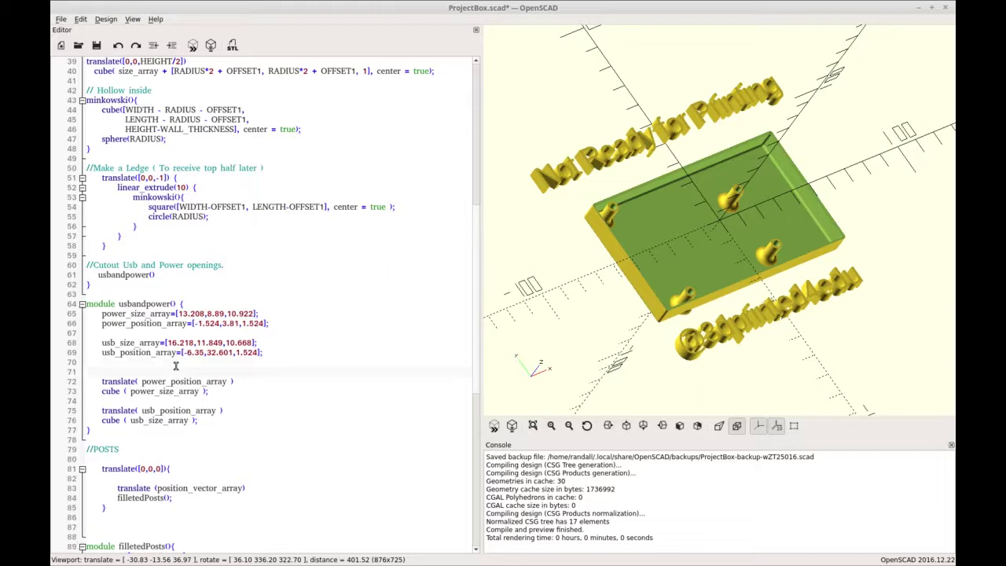
{"action": "type", "text": "//Power"}
{"action": "key", "text": "Up"}
{"action": "type", "text": "OWER"}
{"action": "key", "text": "Down"}
{"action": "key", "text": "Down"}
{"action": "type", "text": "//USB"}
{"action": "key", "text": "Up"}
{"action": "key", "text": "End"}
{"action": "key", "text": "Return"}
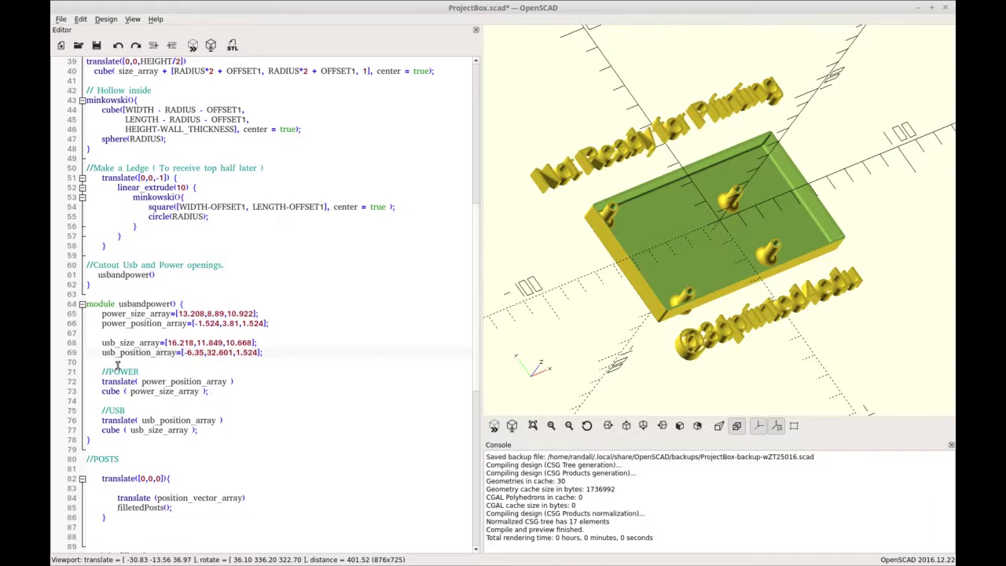
- Move the usbandpower() call to its own line after the module's closing brace
{"action": "left_click", "coordinate": [183, 304]}
{"action": "mouse_move", "coordinate": [649, 321]}
{"action": "left_mouse_down"}
{"action": "mouse_move", "coordinate": [643, 337]}
{"action": "mouse_move", "coordinate": [650, 317]}
{"action": "mouse_move", "coordinate": [641, 311]}
{"action": "left_mouse_up"}
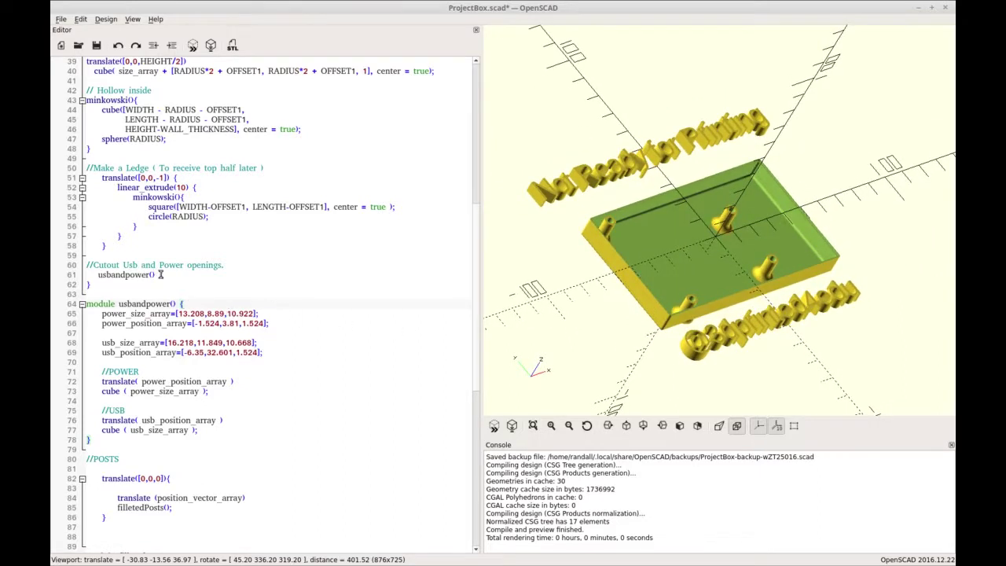
{"action": "left_click_drag", "start_coordinate": [159, 274], "coordinate": [139, 294]}
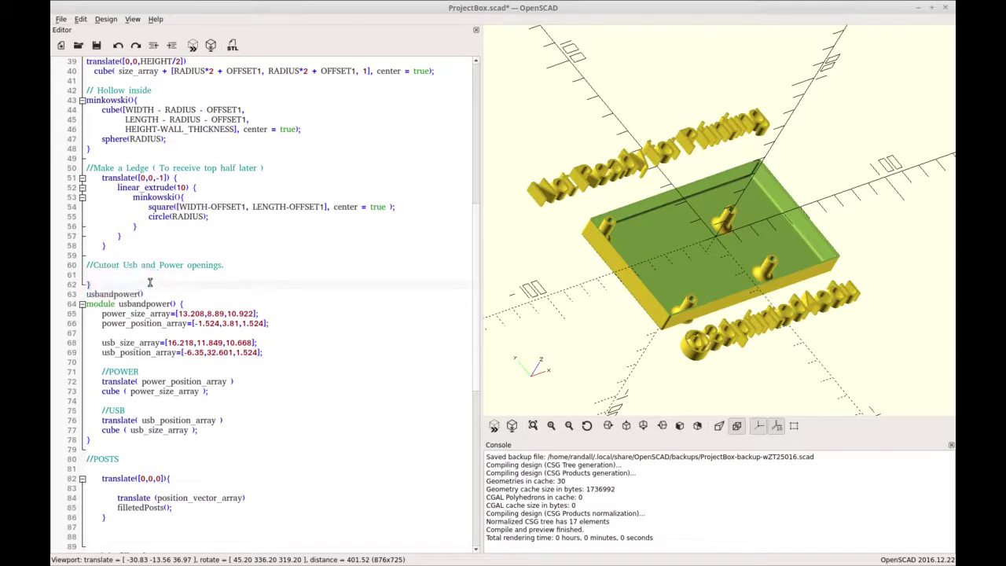
{"action": "key", "text": "Return"}
- Fix the syntax error and preview, showing the cutout cubes as solid blocks
{"action": "key", "text": "F5"}
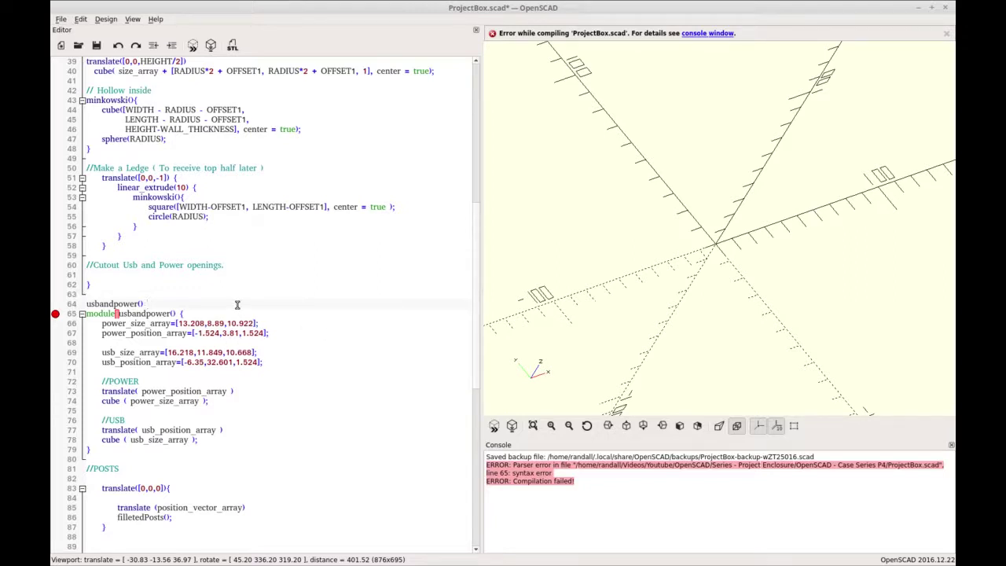
{"action": "key", "text": "F5"}
{"action": "left_click_drag", "start_coordinate": [786, 230], "coordinate": [797, 246]}
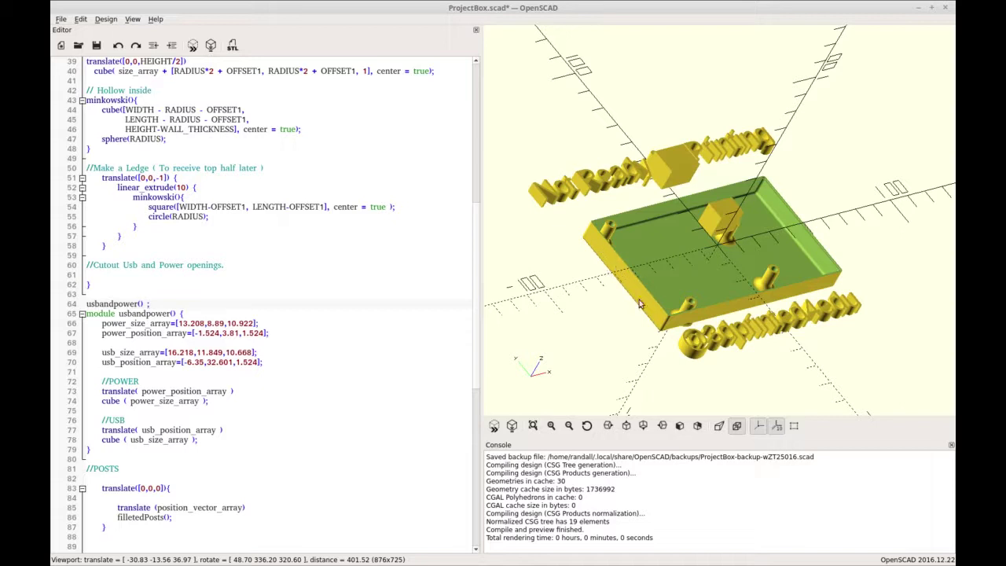
{"action": "left_click_drag", "start_coordinate": [623, 281], "coordinate": [743, 227]}
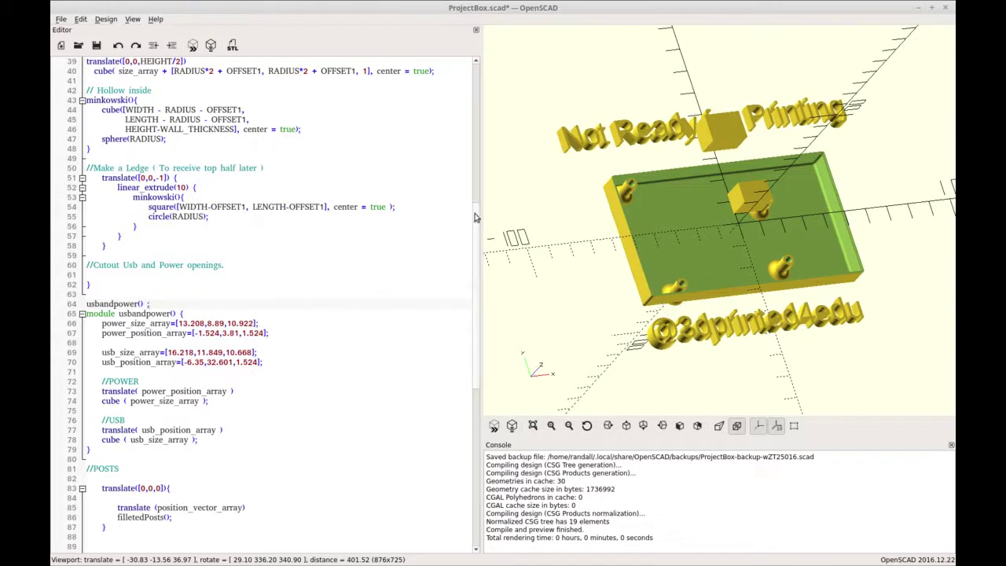
{"action": "left_click", "coordinate": [329, 315]}
{"action": "scroll", "coordinate": [317, 337], "scroll_direction": "down", "scroll_amount": 2}
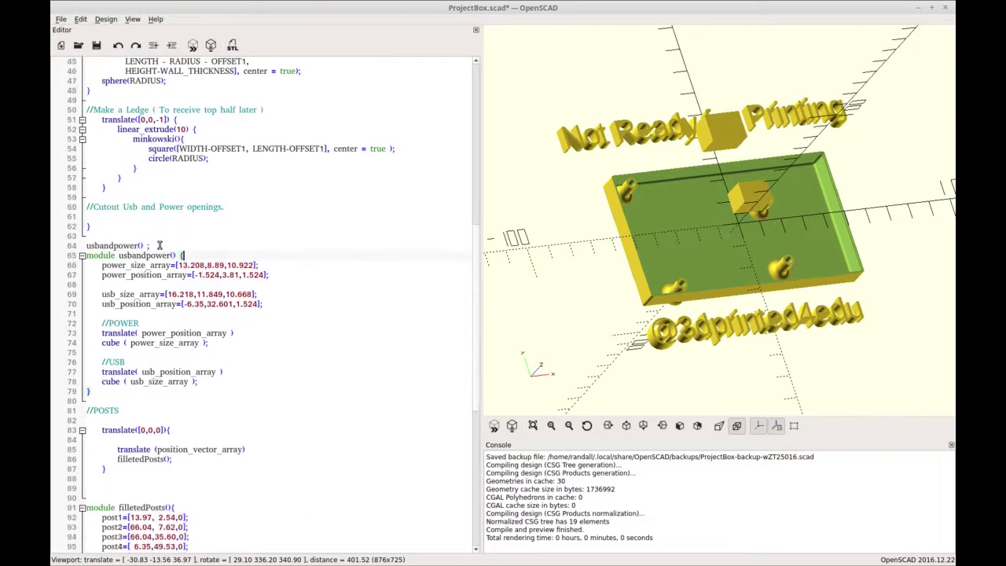
- Insert a 'translate( ) {' line above the POWER comment
{"action": "left_click", "coordinate": [170, 318]}
{"action": "key", "text": "Return"}
{"action": "key", "text": "Return"}
{"action": "key", "text": "Tab"}
{"action": "type", "text": "tran"}
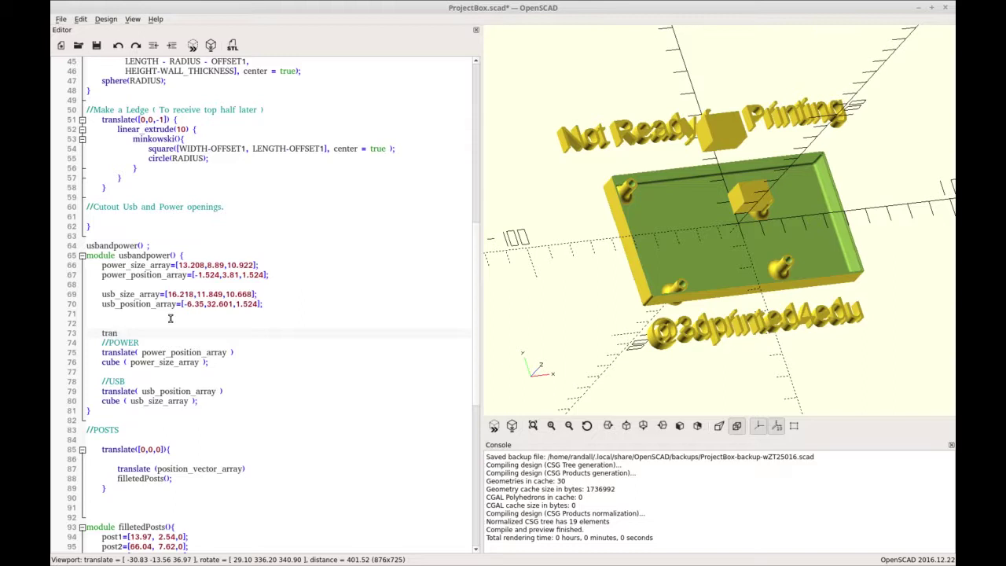
{"action": "type", "text": "slate( ) {"}
- Close the block with '}' after the USB cube and indent both cutout blocks inside it
{"action": "key", "text": "Down"}
{"action": "key", "text": "Down"}
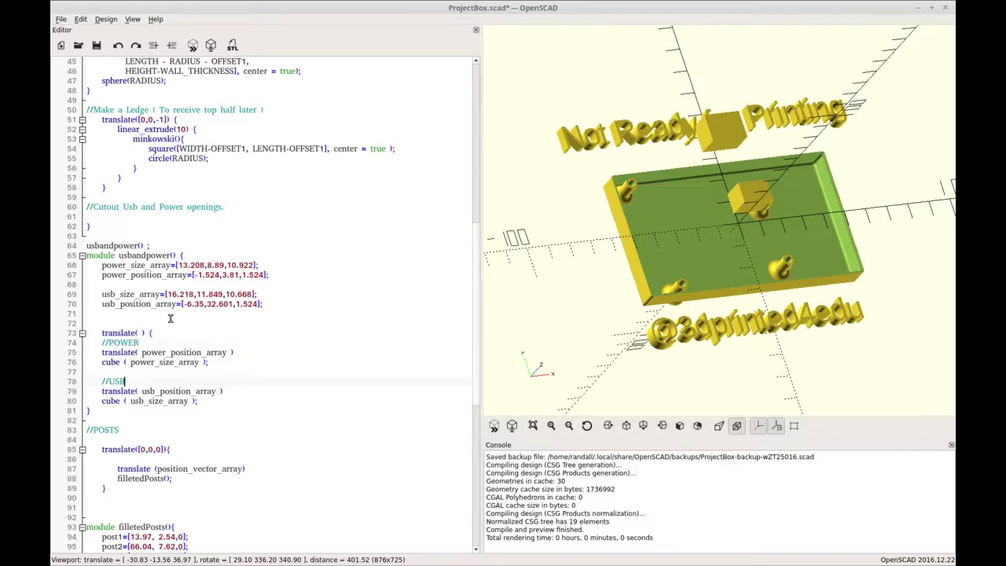
{"action": "type", "text": ";"}
{"action": "key", "text": "Return"}
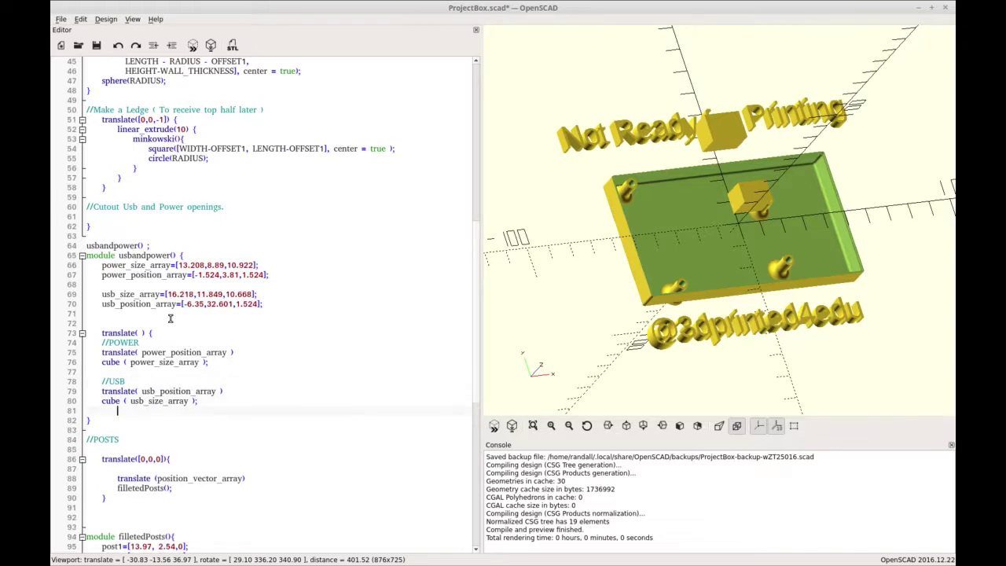
{"action": "type", "text": "}"}
{"action": "key", "text": "Up"}
{"action": "left_click_drag", "start_coordinate": [198, 401], "coordinate": [85, 357]}
{"action": "key", "text": "Tab"}
{"action": "left_click", "coordinate": [137, 333]}
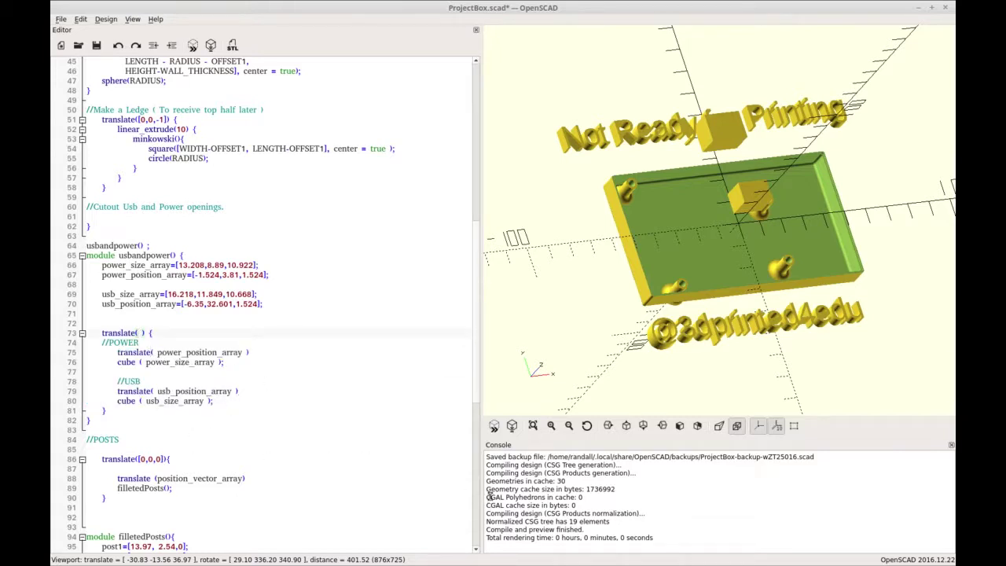
{"action": "scroll", "coordinate": [478, 492], "scroll_direction": "down", "scroll_amount": 13}
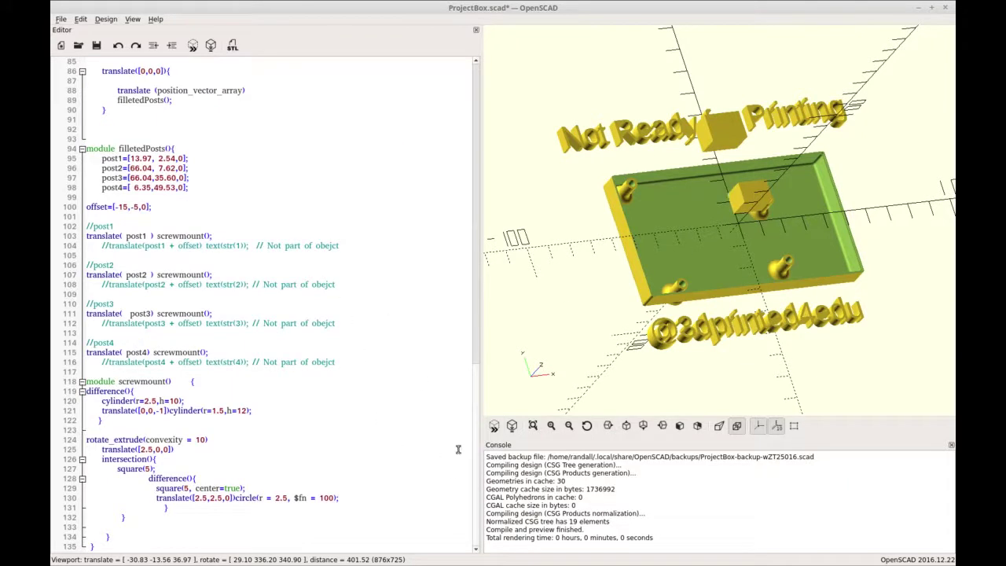
{"action": "scroll", "coordinate": [475, 376], "scroll_direction": "up", "scroll_amount": 2}
{"action": "scroll", "coordinate": [475, 376], "scroll_direction": "up", "scroll_amount": 4}
{"action": "left_click", "coordinate": [116, 274]}
{"action": "type", "text": "//"}
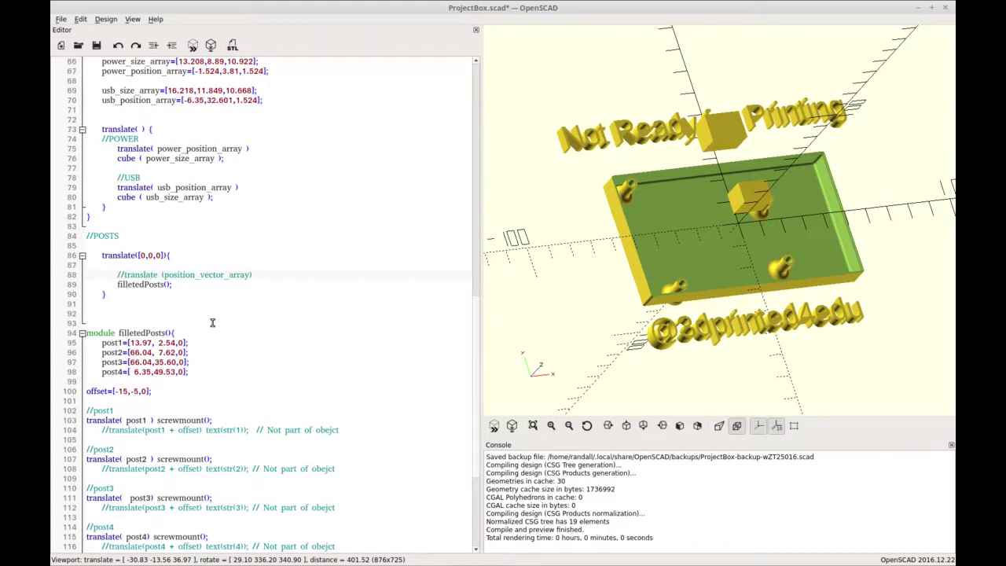
{"action": "key", "text": "F5"}
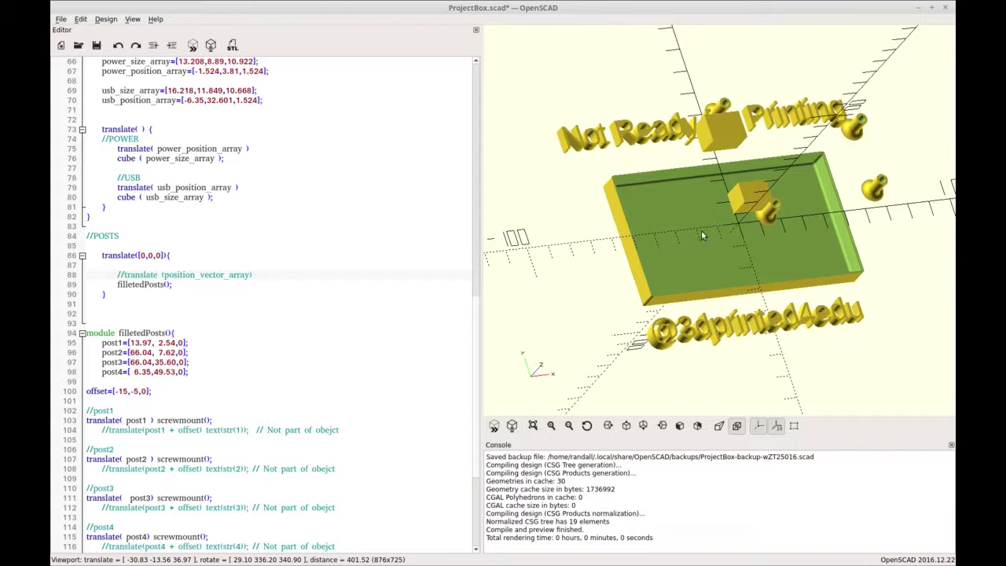
{"action": "mouse_move", "coordinate": [702, 231]}
{"action": "left_mouse_down"}
{"action": "mouse_move", "coordinate": [709, 214]}
{"action": "mouse_move", "coordinate": [704, 226]}
{"action": "left_mouse_up"}
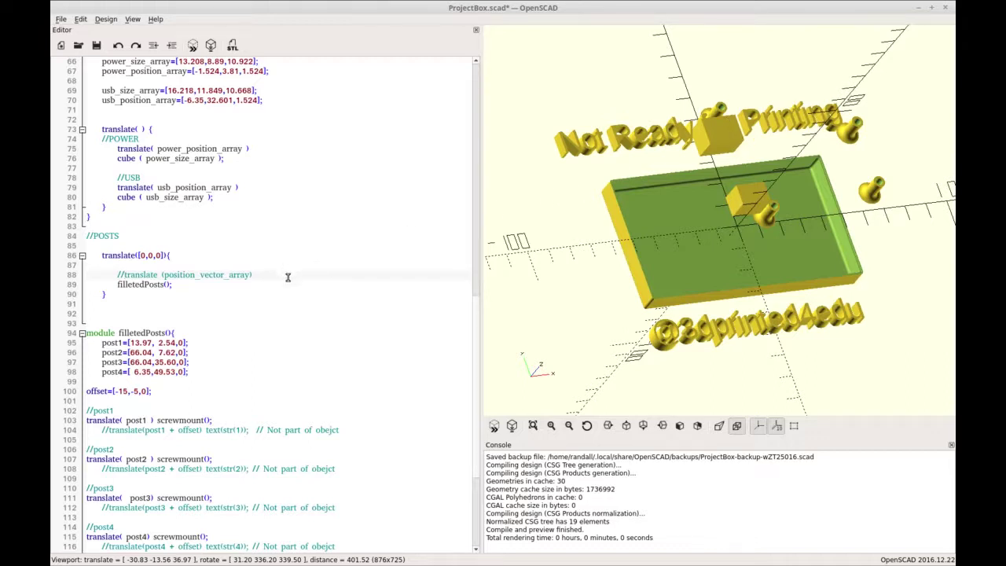
{"action": "key", "text": "BackSpace"}
{"action": "key", "text": "BackSpace"}
{"action": "key", "text": "F5"}
{"action": "scroll", "coordinate": [381, 268], "scroll_direction": "up", "scroll_amount": 1}
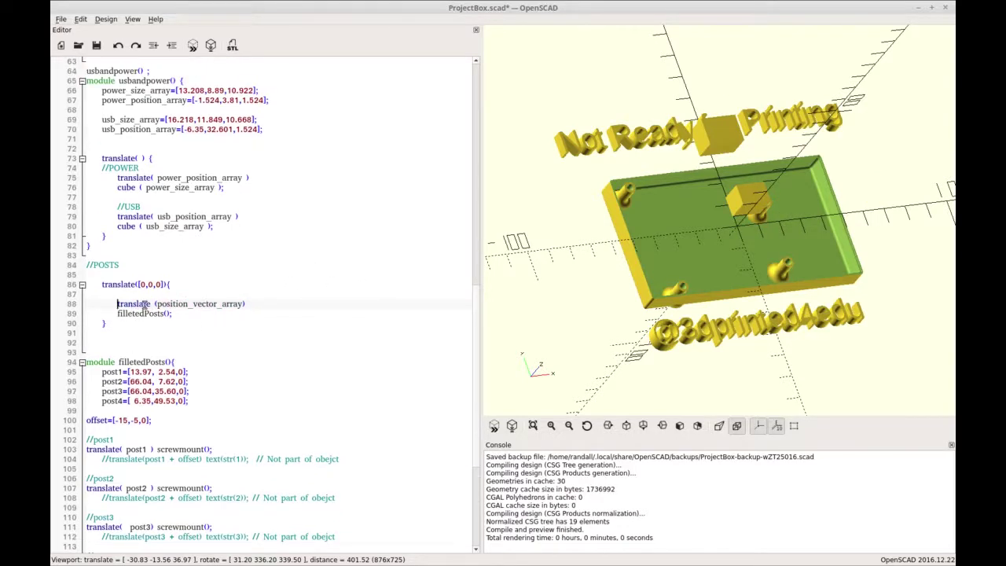
- Scroll up the editor code and select -WIDTH in position_vector_array
{"action": "left_click_drag", "start_coordinate": [145, 304], "coordinate": [157, 304]}
{"action": "scroll", "coordinate": [288, 305], "scroll_direction": "up", "scroll_amount": 2}
{"action": "scroll", "coordinate": [288, 305], "scroll_direction": "up", "scroll_amount": 9}
{"action": "scroll", "coordinate": [291, 297], "scroll_direction": "up", "scroll_amount": 7}
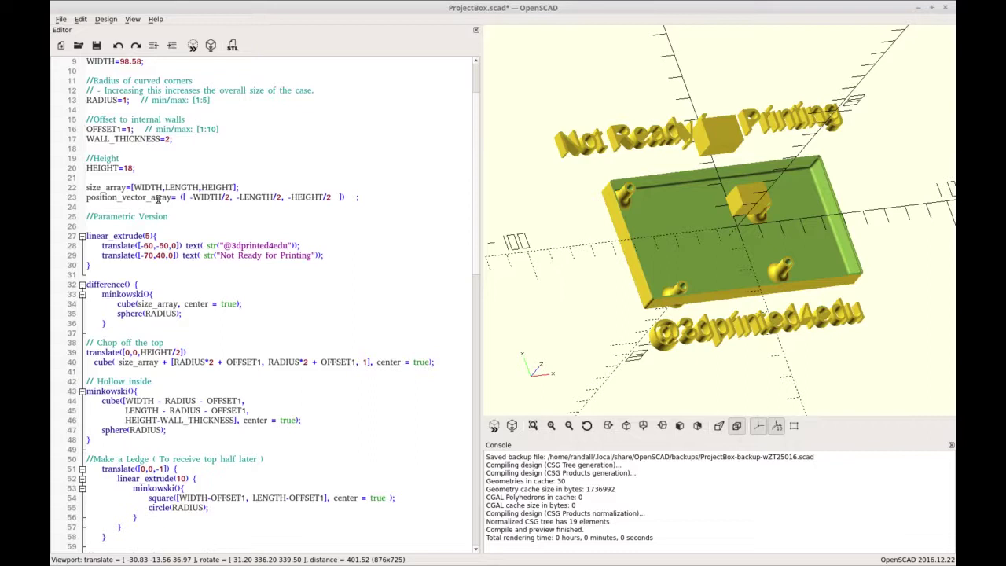
{"action": "left_click_drag", "start_coordinate": [186, 197], "coordinate": [222, 197]}
{"action": "scroll", "coordinate": [177, 189], "scroll_direction": "up", "scroll_amount": 3}
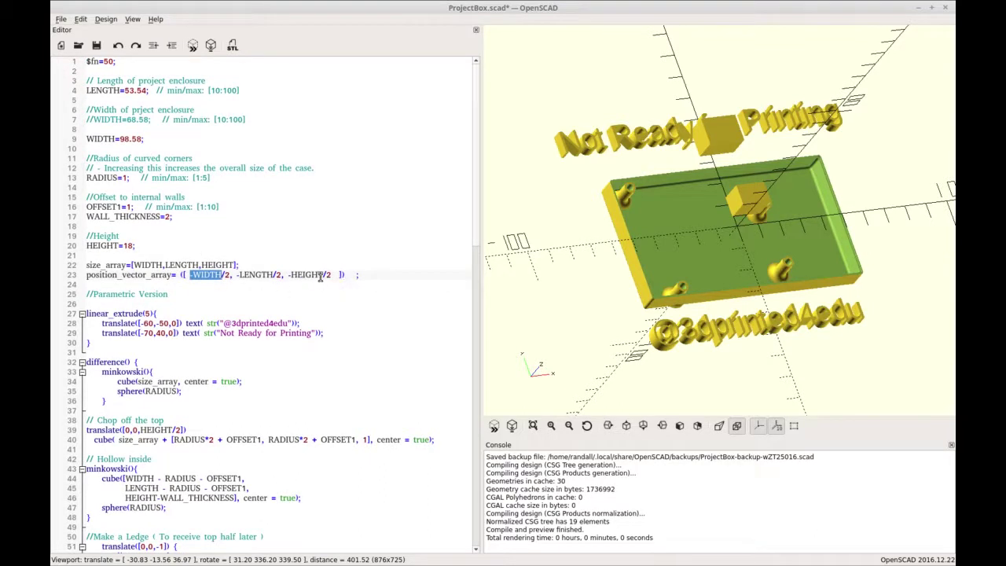
- Orbit the box preview from edge-on to a flatter oblique viewing angle
{"action": "left_click_drag", "start_coordinate": [559, 297], "coordinate": [632, 302]}
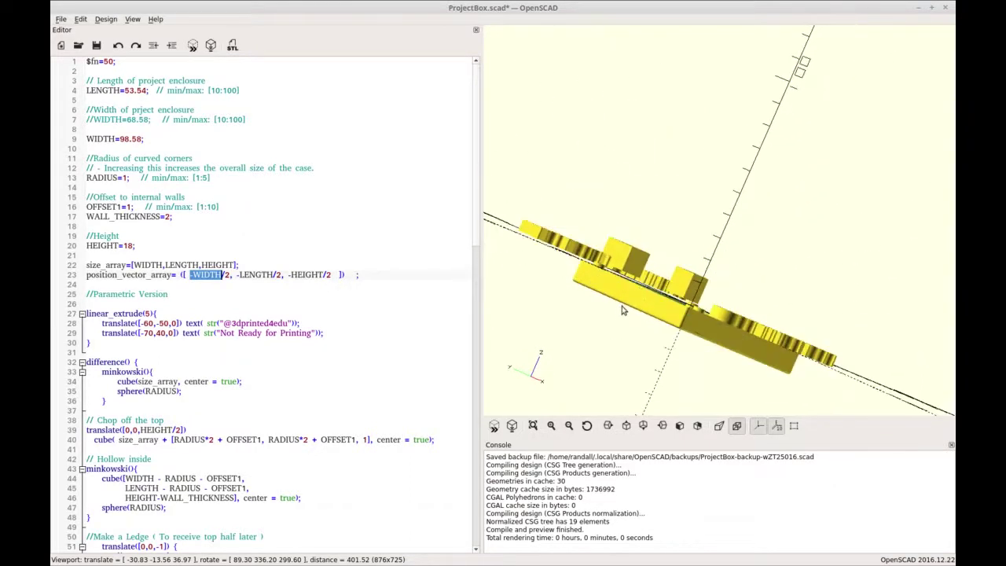
{"action": "left_click_drag", "start_coordinate": [623, 309], "coordinate": [725, 282]}
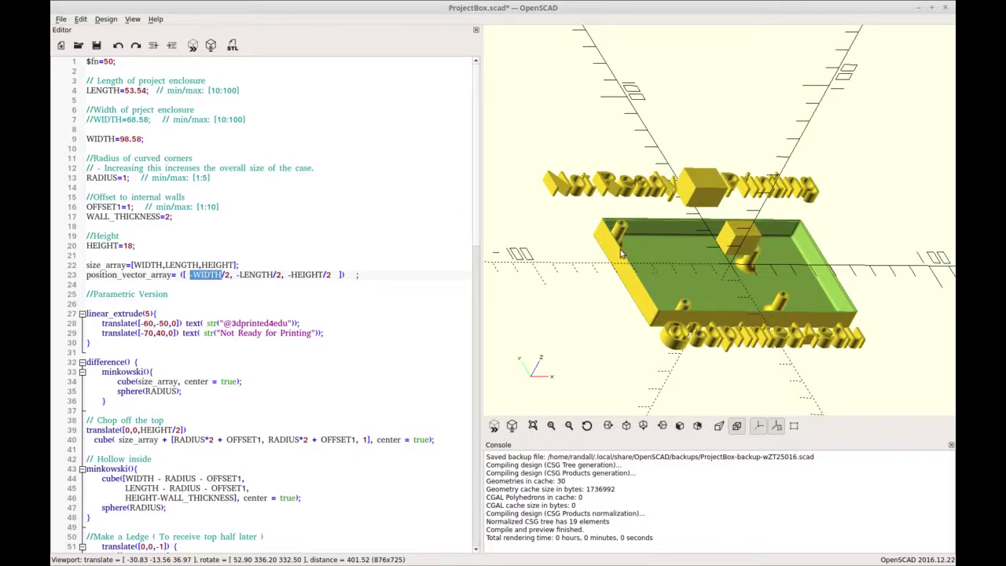
{"action": "left_click_drag", "start_coordinate": [597, 334], "coordinate": [591, 337]}
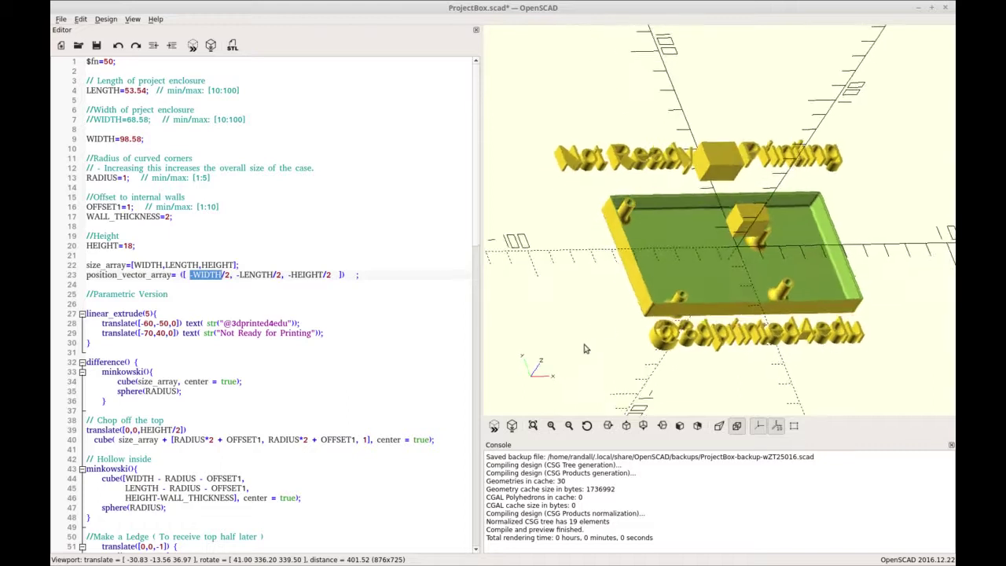
{"action": "left_click_drag", "start_coordinate": [584, 348], "coordinate": [591, 338]}
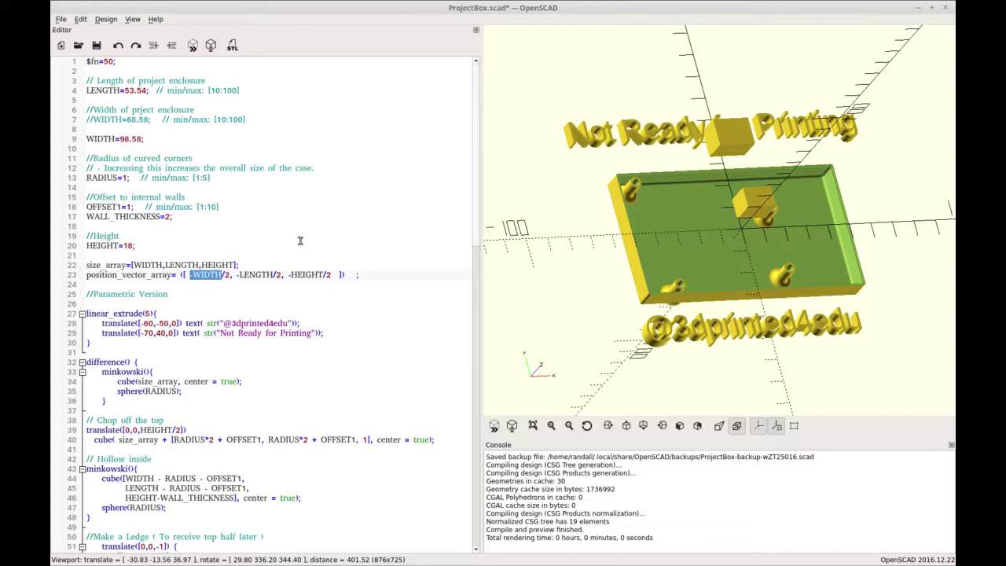
- Scroll the editor to show the Usb and Power cutout and posts code
{"action": "left_click", "coordinate": [479, 275]}
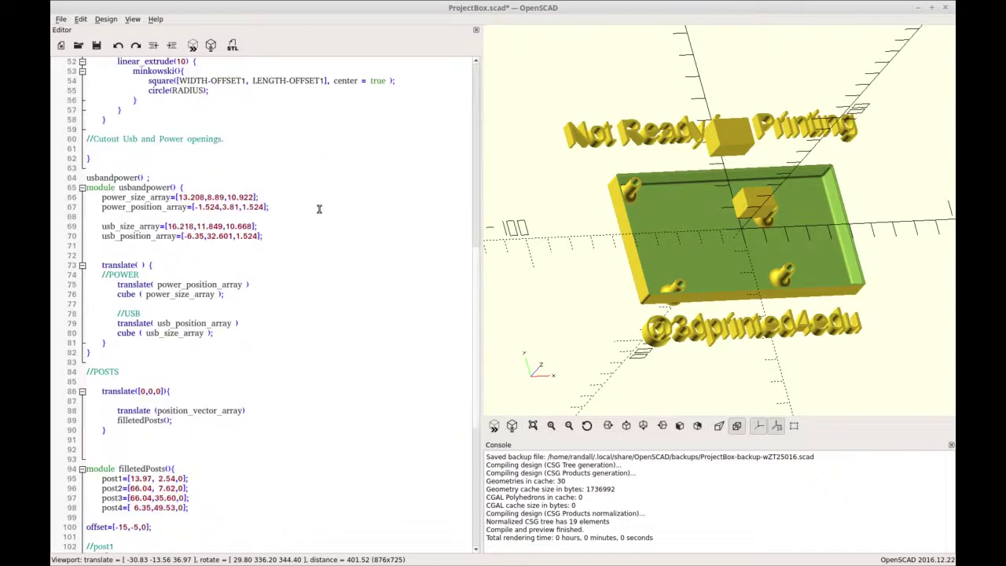
{"action": "scroll", "coordinate": [320, 211], "scroll_direction": "up", "scroll_amount": 11}
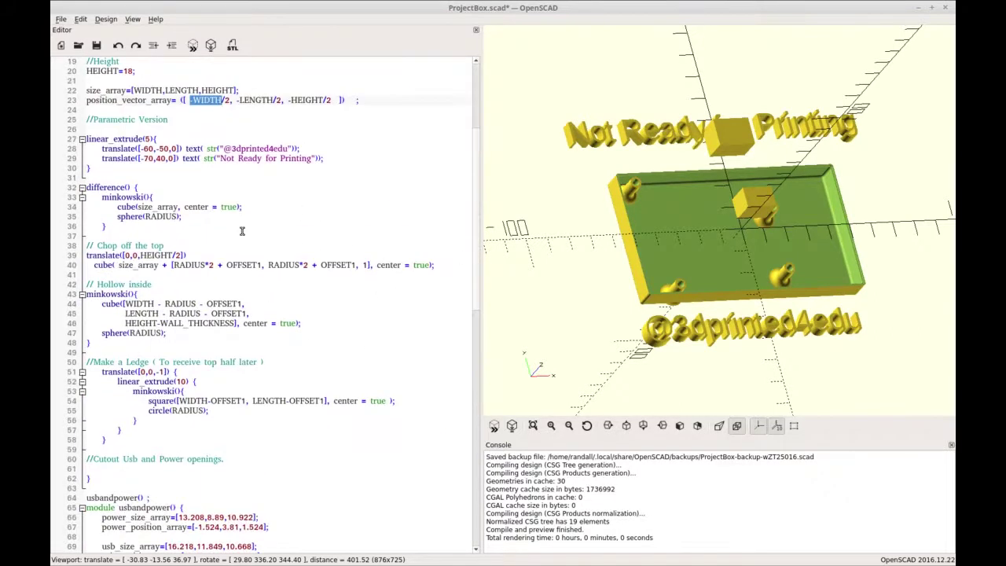
{"action": "scroll", "coordinate": [242, 231], "scroll_direction": "up", "scroll_amount": 5}
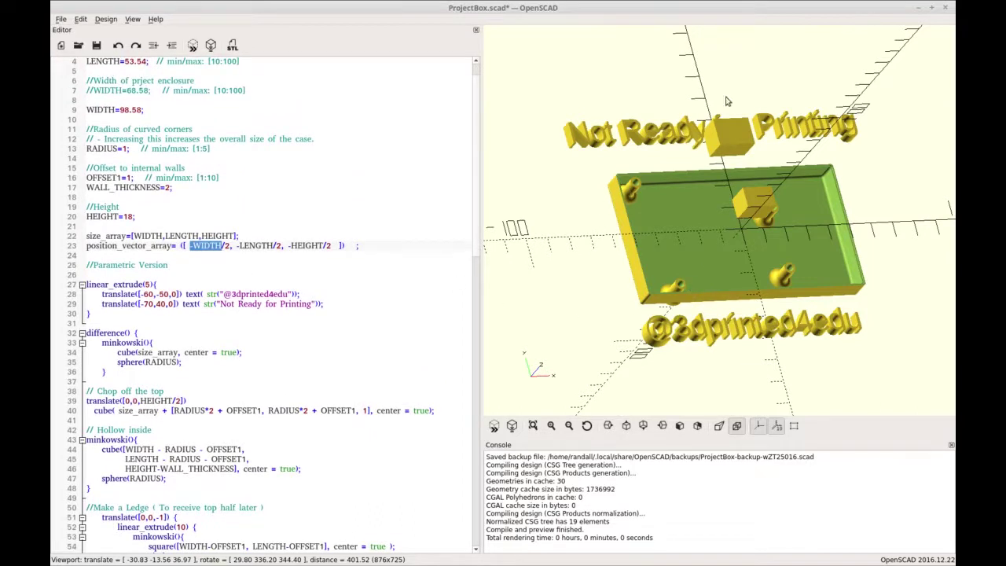
{"action": "left_click", "coordinate": [475, 277]}
{"action": "left_click_drag", "start_coordinate": [477, 270], "coordinate": [470, 381]}
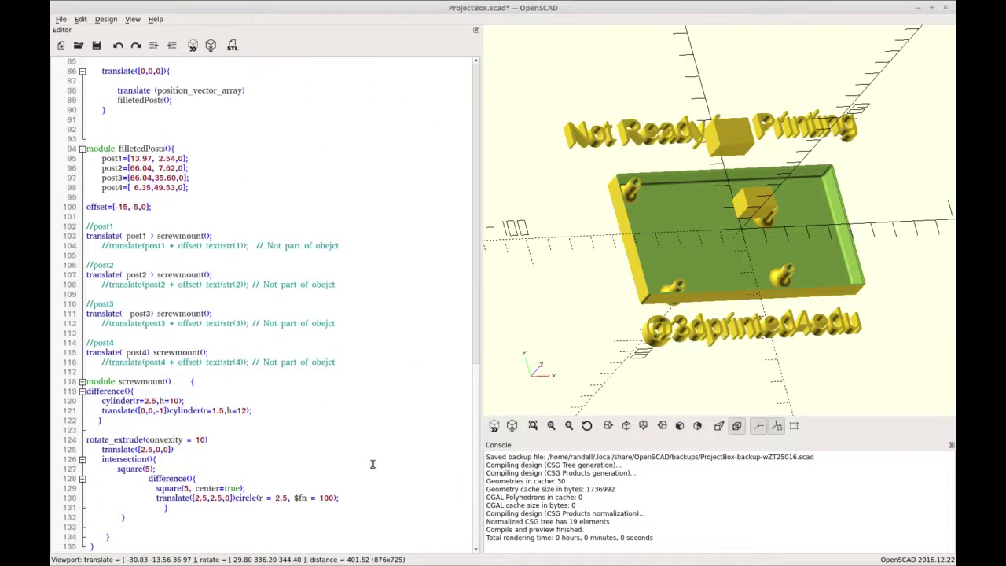
{"action": "scroll", "coordinate": [363, 457], "scroll_direction": "up", "scroll_amount": 1}
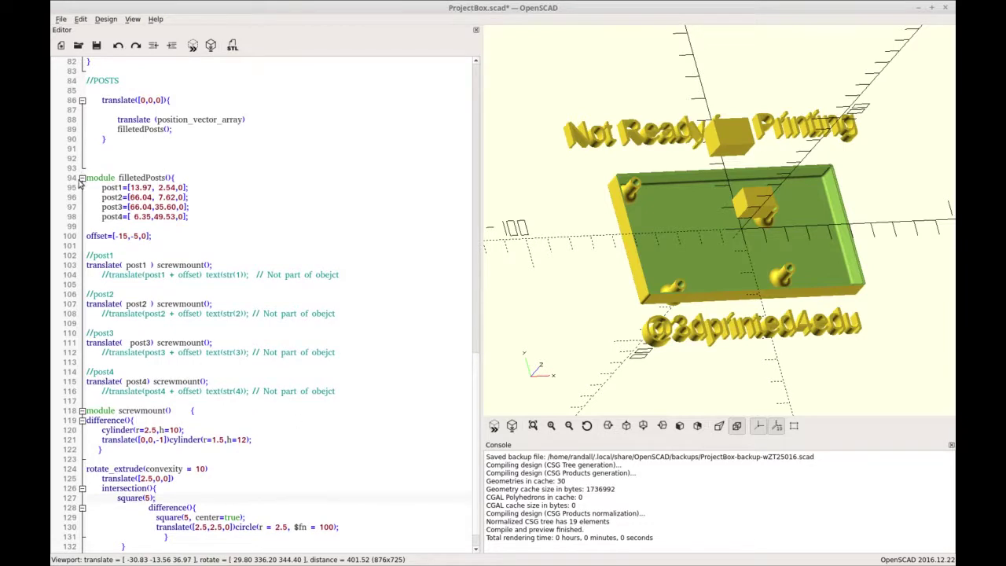
{"action": "scroll", "coordinate": [162, 208], "scroll_direction": "up", "scroll_amount": 13}
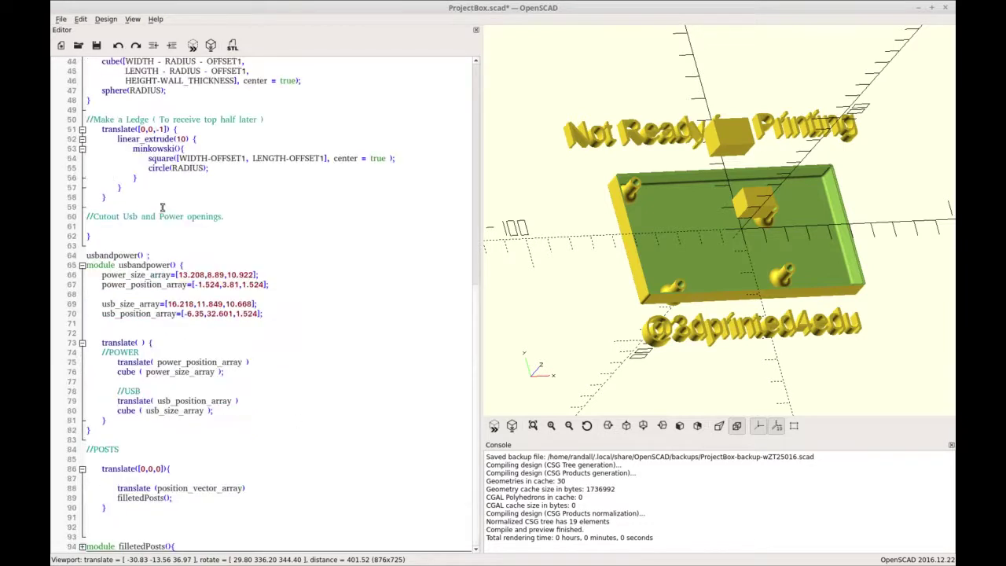
- Move the empty 'translate( ) {' from line 73 to above the usbandpower() call
{"action": "left_click", "coordinate": [143, 343]}
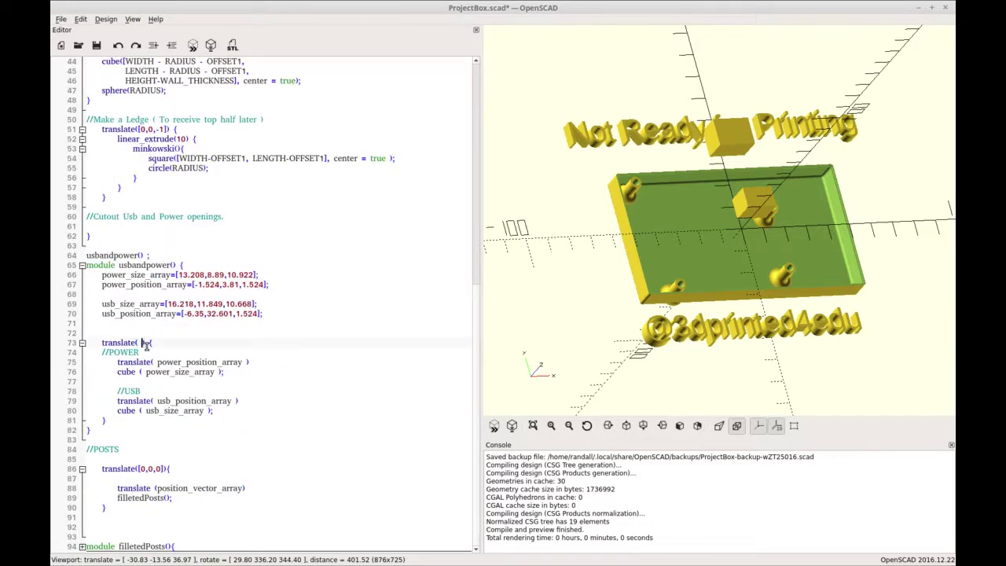
{"action": "triple_click", "coordinate": [202, 489]}
{"action": "double_click", "coordinate": [212, 489]}
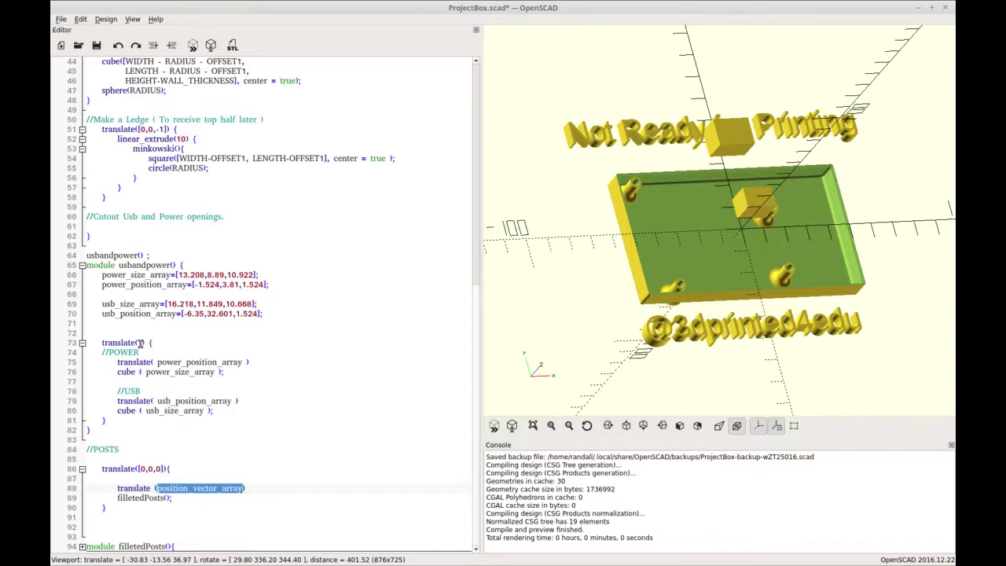
{"action": "left_click", "coordinate": [169, 450]}
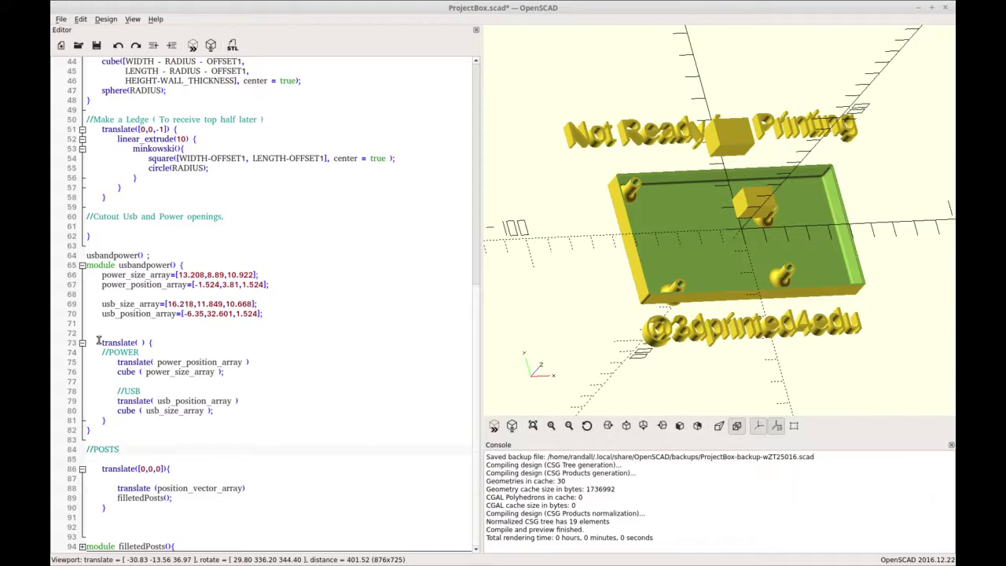
{"action": "left_click_drag", "start_coordinate": [99, 341], "coordinate": [170, 346]}
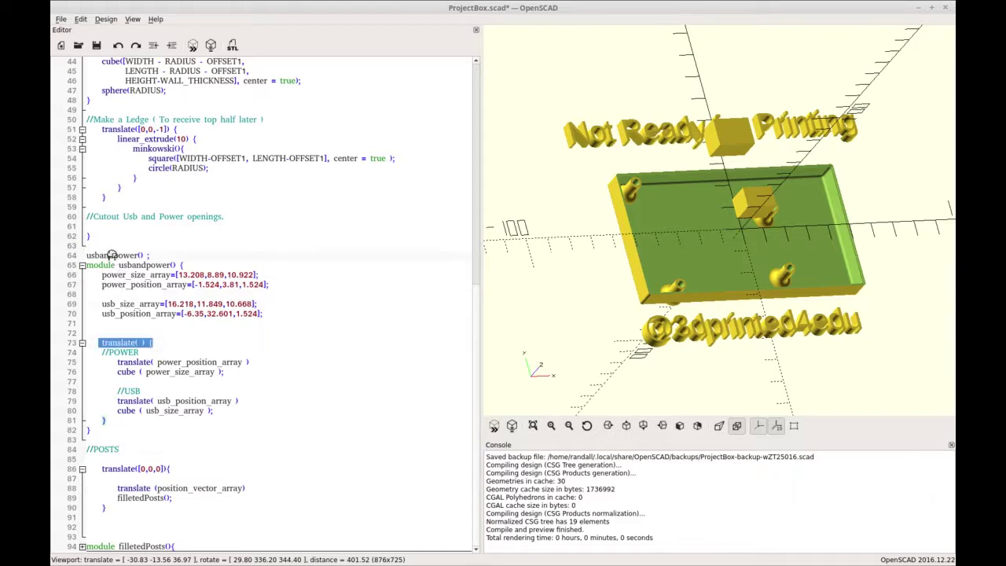
{"action": "left_click_drag", "start_coordinate": [112, 255], "coordinate": [88, 245]}
- Indent usbandpower(); inside the translate, close it with '}', and delete the extra brace on line 82
{"action": "left_click", "coordinate": [86, 255]}
{"action": "key", "text": "Tab"}
{"action": "left_click", "coordinate": [170, 255]}
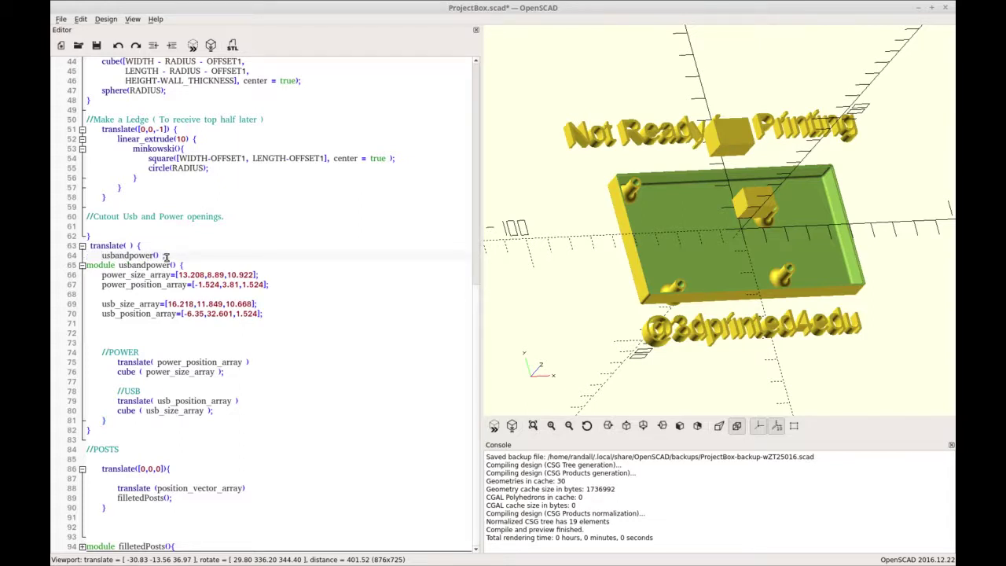
{"action": "key", "text": "Return"}
{"action": "type", "text": "}"}
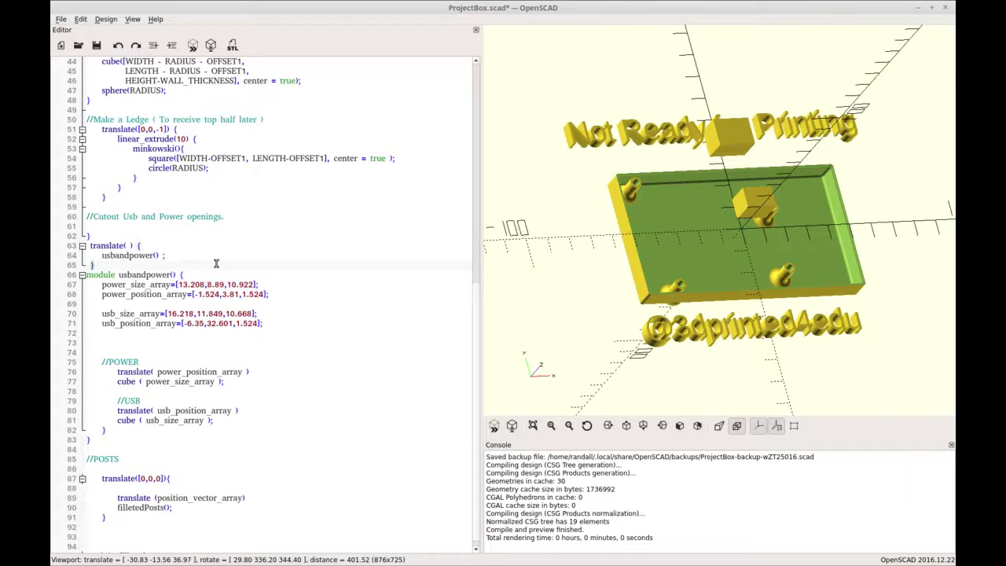
{"action": "left_click", "coordinate": [123, 430]}
{"action": "key", "text": "BackSpace"}
- Copy position_vector_array into the translate( ) arguments and re-render the preview with F5
{"action": "left_click", "coordinate": [193, 498]}
{"action": "double_click", "coordinate": [193, 497]}
{"action": "key", "text": "ctrl+c"}
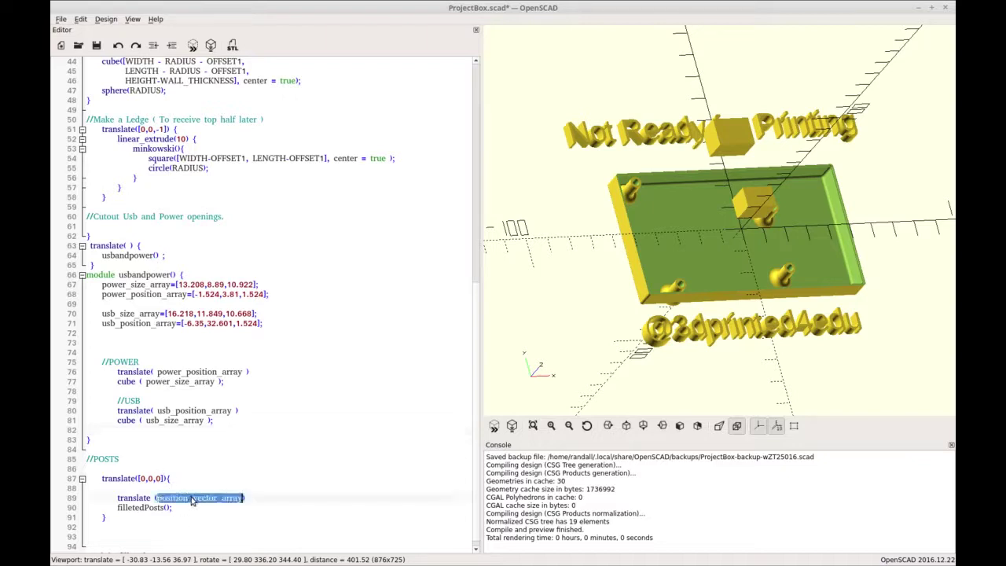
{"action": "left_click", "coordinate": [127, 246]}
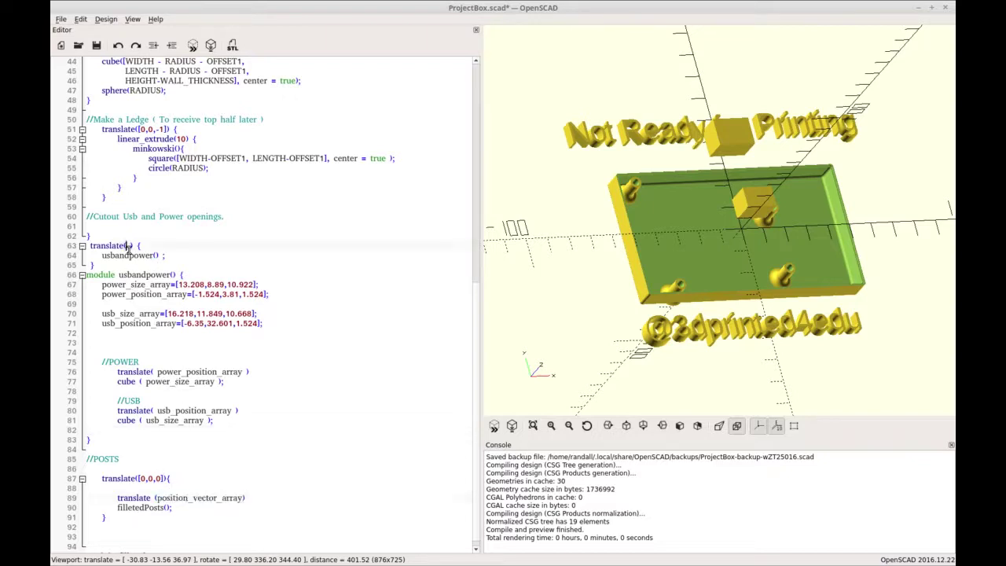
{"action": "key", "text": "ctrl+v"}
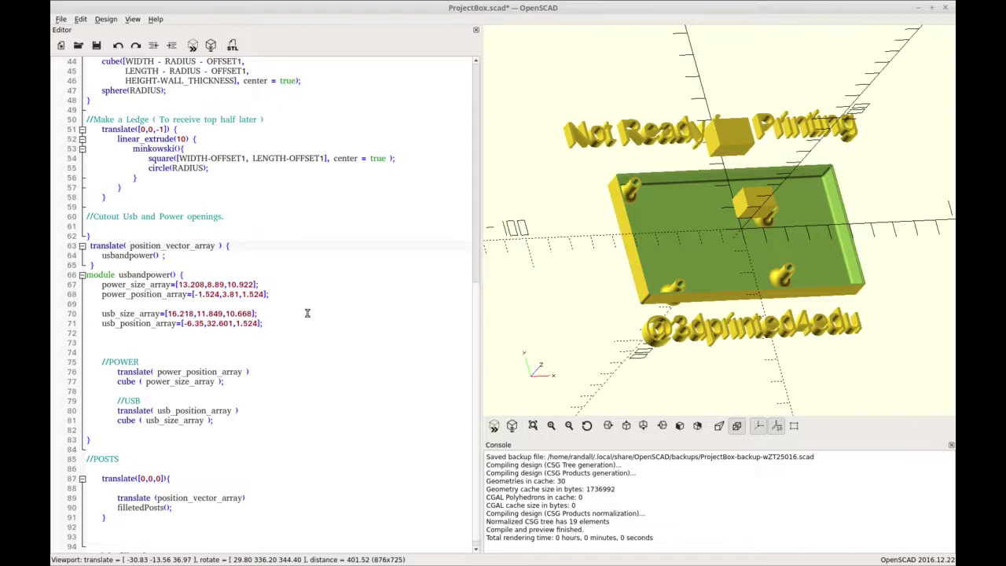
{"action": "key", "text": "F5"}
{"action": "left_click_drag", "start_coordinate": [534, 276], "coordinate": [555, 262]}
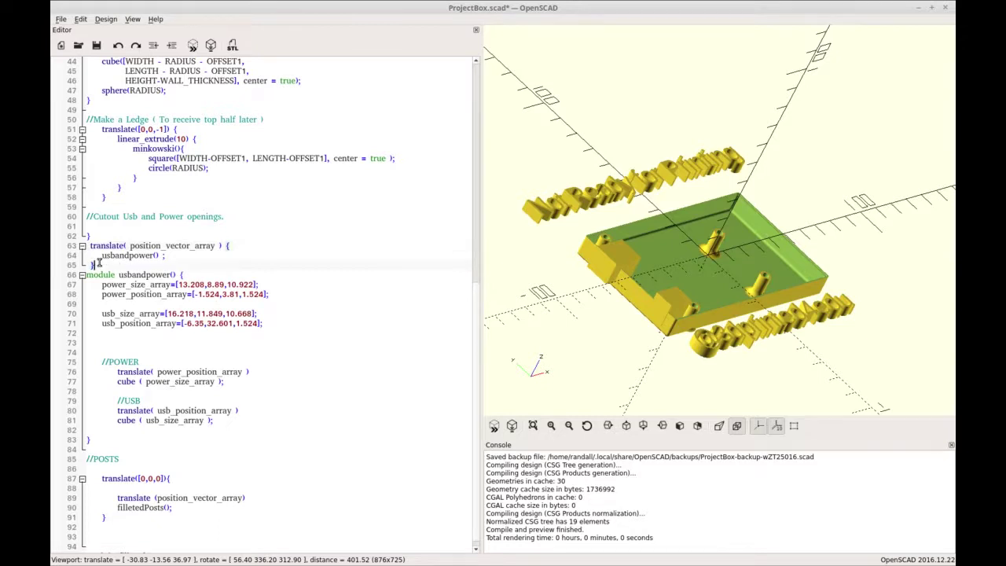
- Indent the translate(position_vector_array) usbandpower() block inside the difference and re-render with F5
{"action": "left_click_drag", "start_coordinate": [95, 264], "coordinate": [93, 226]}
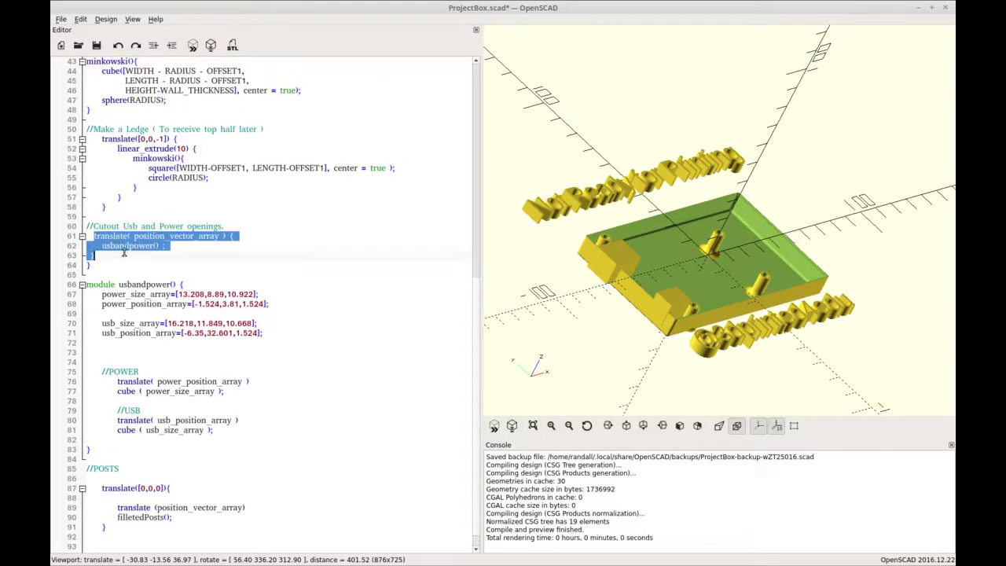
{"action": "key", "text": "Tab"}
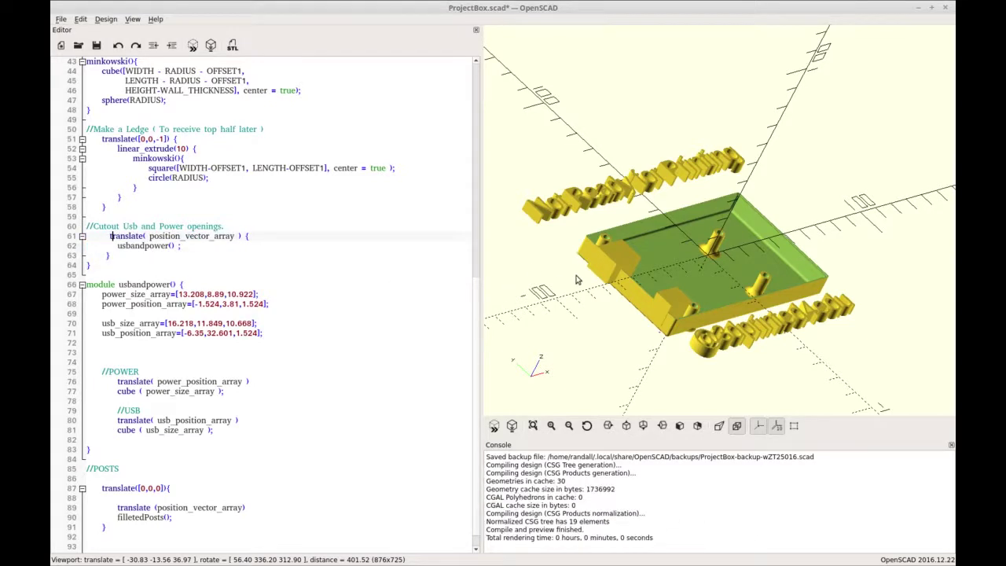
{"action": "key", "text": "F5"}
{"action": "scroll", "coordinate": [474, 283], "scroll_direction": "up", "scroll_amount": 1}
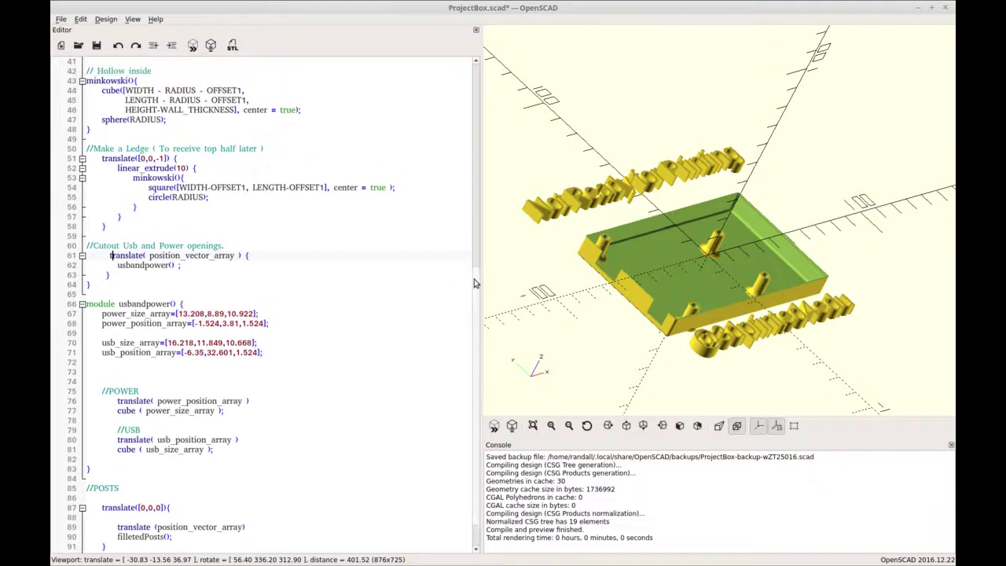
{"action": "scroll", "coordinate": [475, 283], "scroll_direction": "up", "scroll_amount": 13}
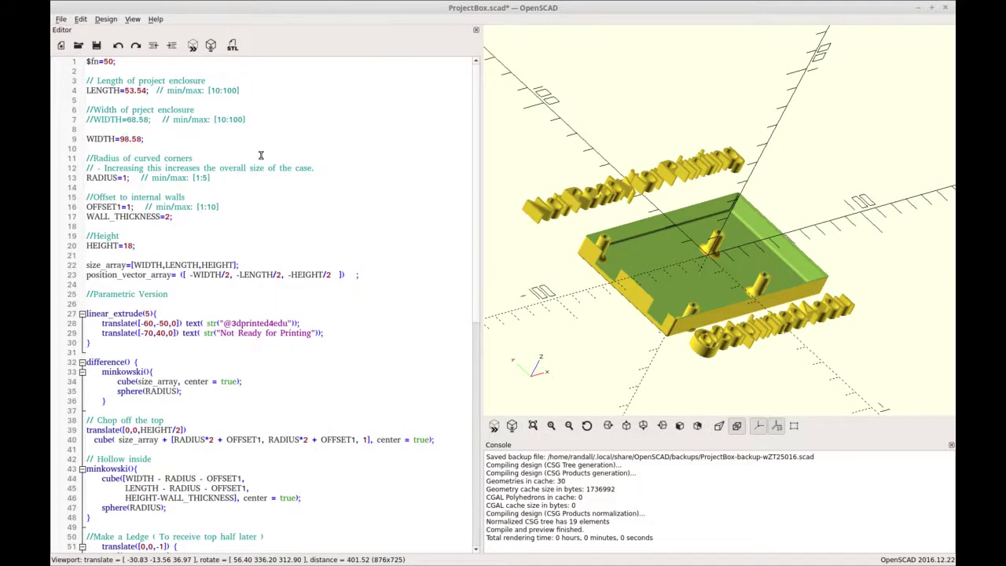
{"action": "left_click", "coordinate": [125, 90]}
{"action": "type", "text": "1"}
{"action": "key", "text": "F5"}
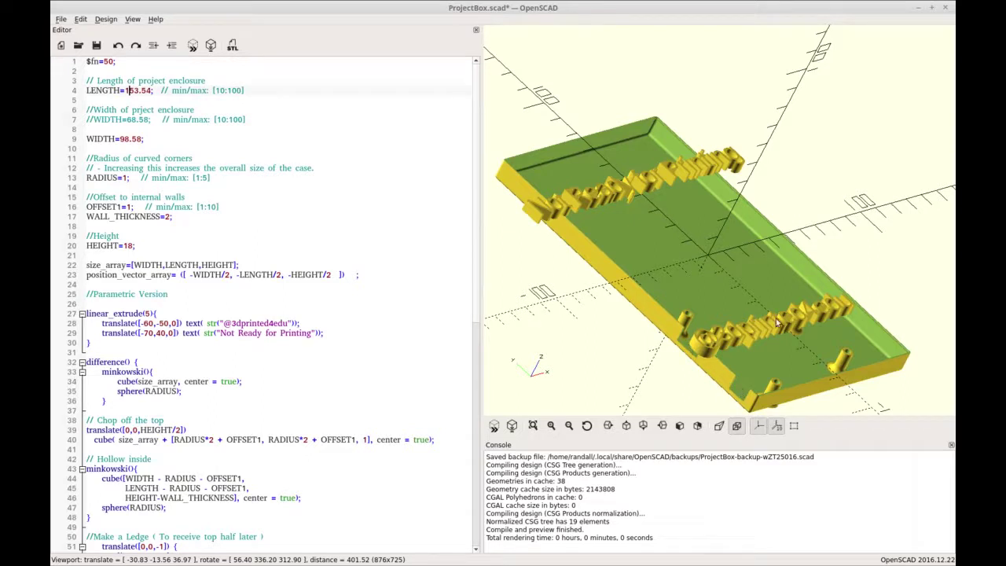
{"action": "left_click_drag", "start_coordinate": [642, 347], "coordinate": [625, 364]}
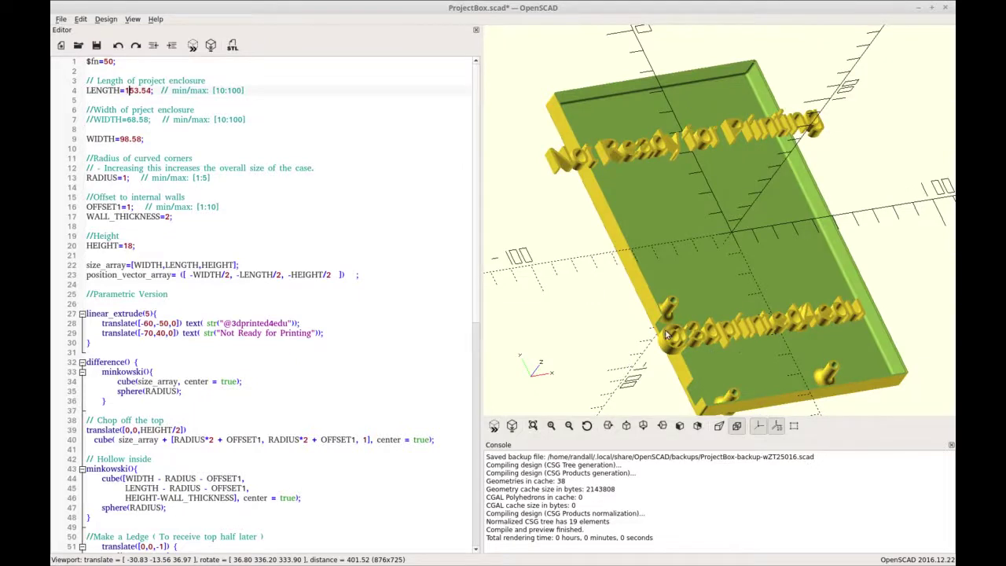
{"action": "left_click_drag", "start_coordinate": [640, 332], "coordinate": [682, 234]}
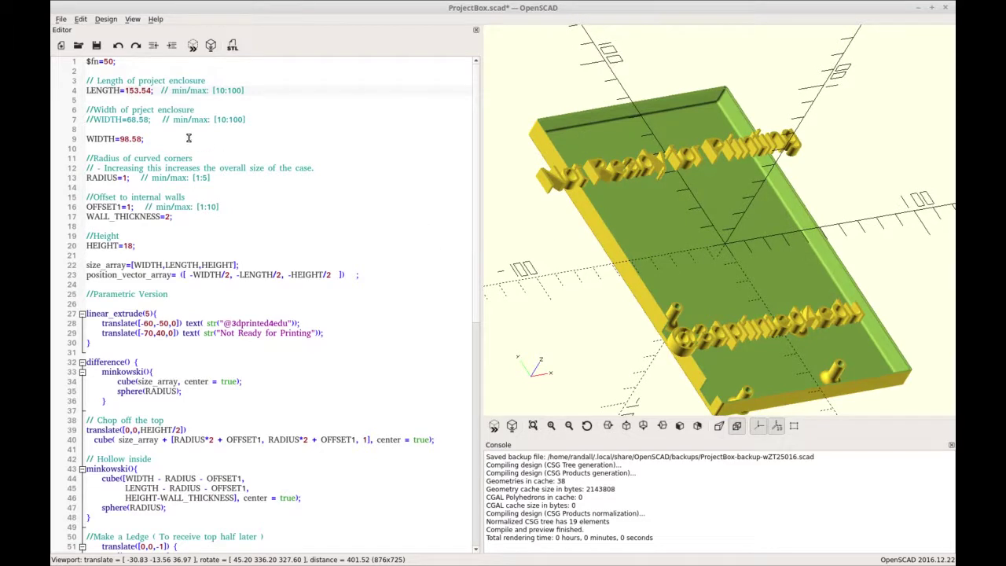
{"action": "key", "text": "BackSpace"}
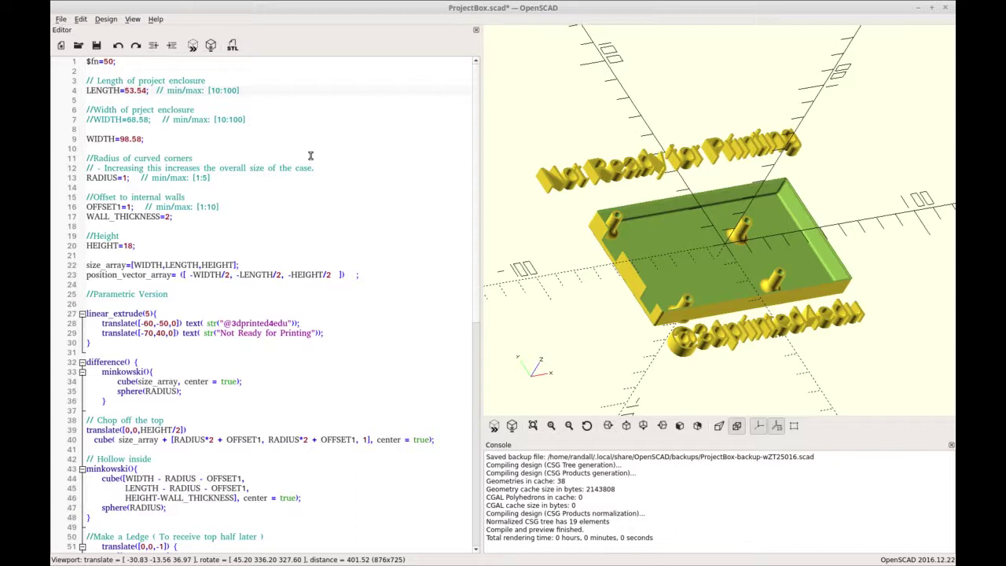
{"action": "scroll", "coordinate": [549, 237], "scroll_direction": "up", "scroll_amount": 1}
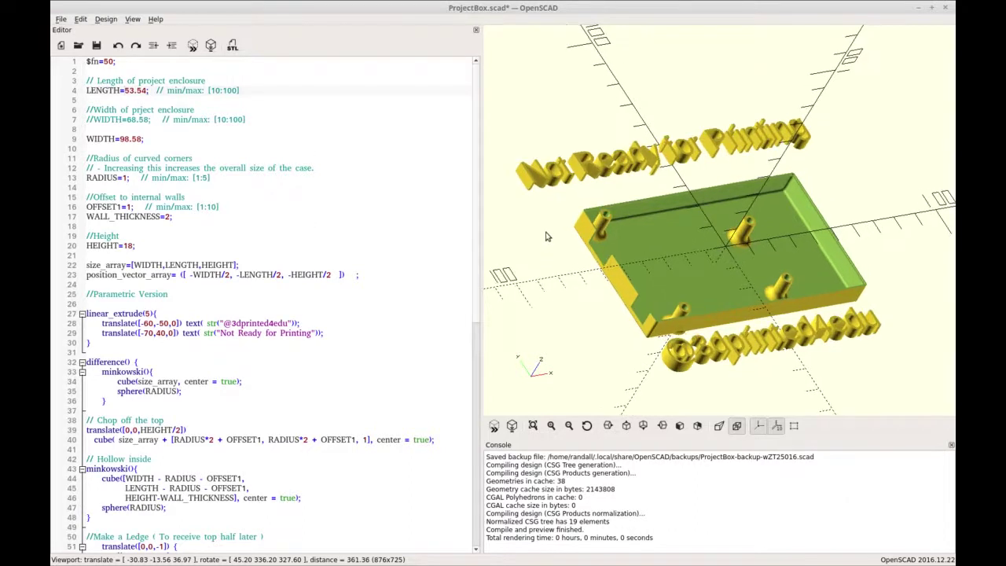
{"action": "scroll", "coordinate": [549, 236], "scroll_direction": "up", "scroll_amount": 1}
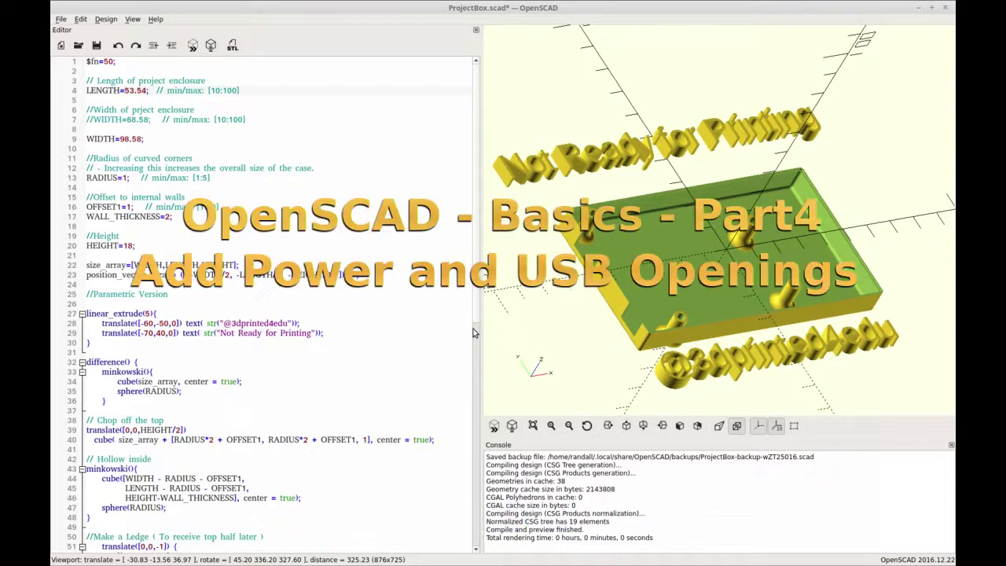
{"action": "scroll", "coordinate": [429, 323], "scroll_direction": "down", "scroll_amount": 3}
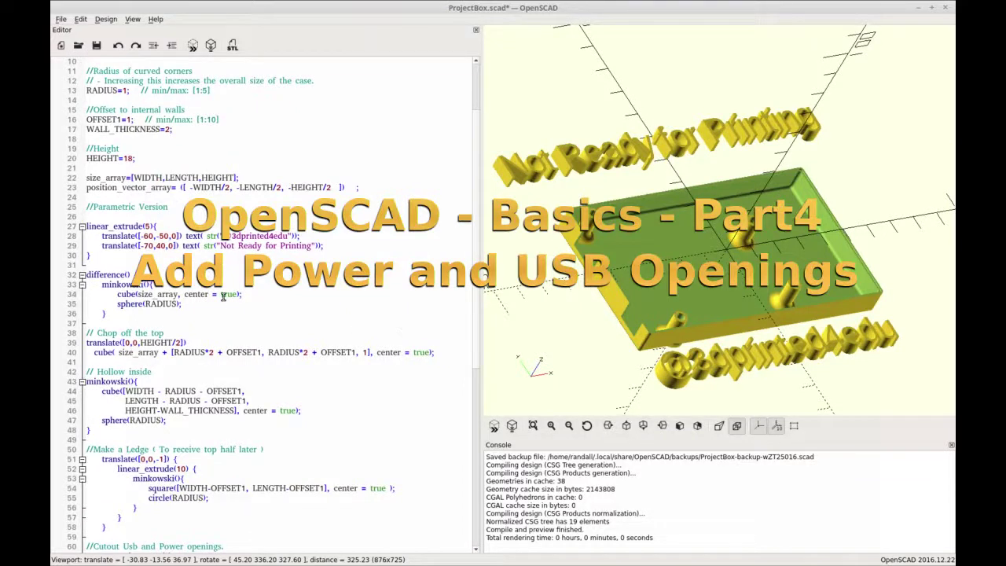